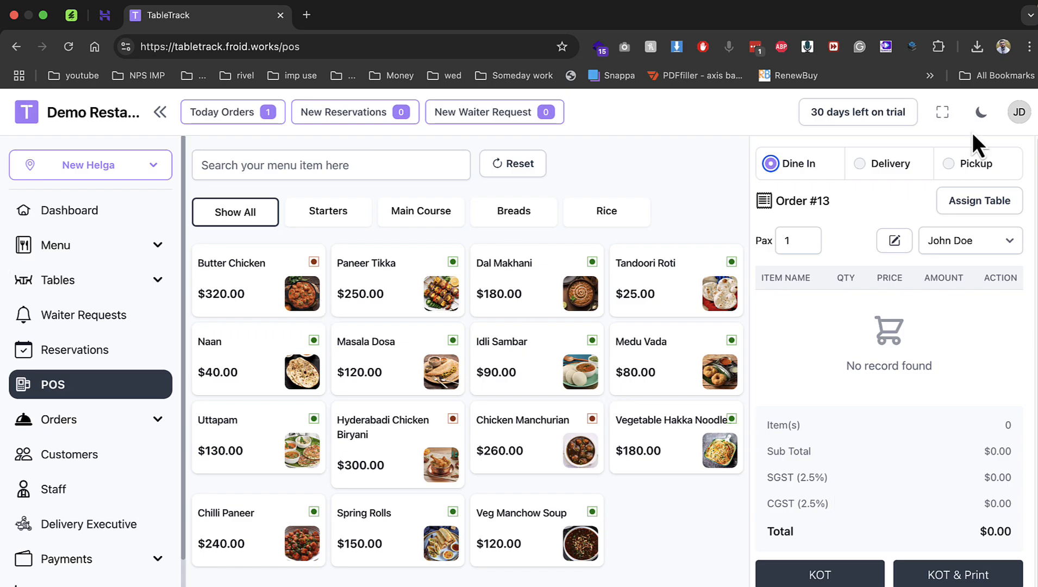
Add Paneer Tikka with Extra Paneer and Garlic Aioli to Order #13.
click(981, 112)
click(981, 112)
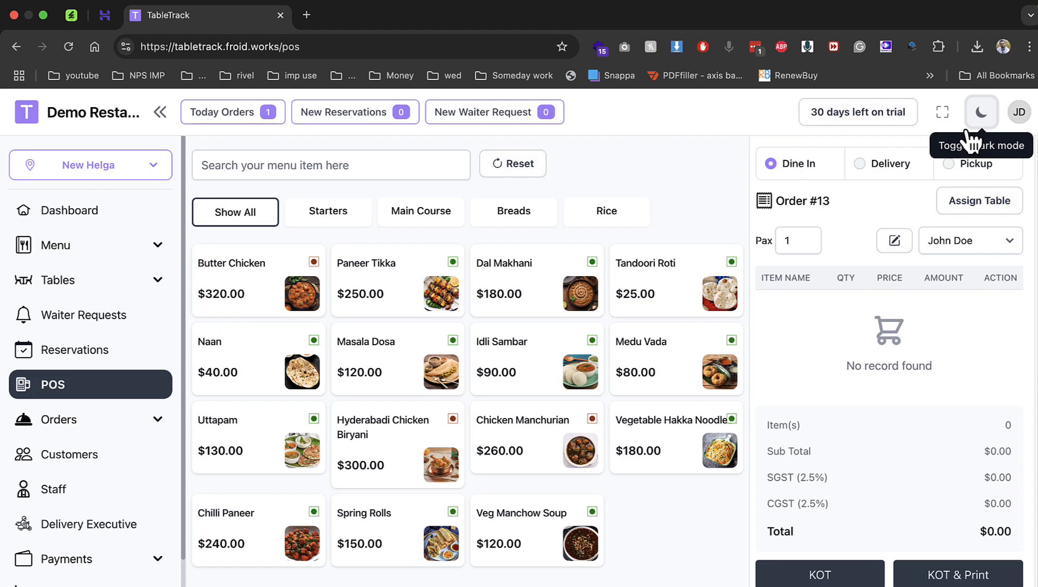
click(344, 320)
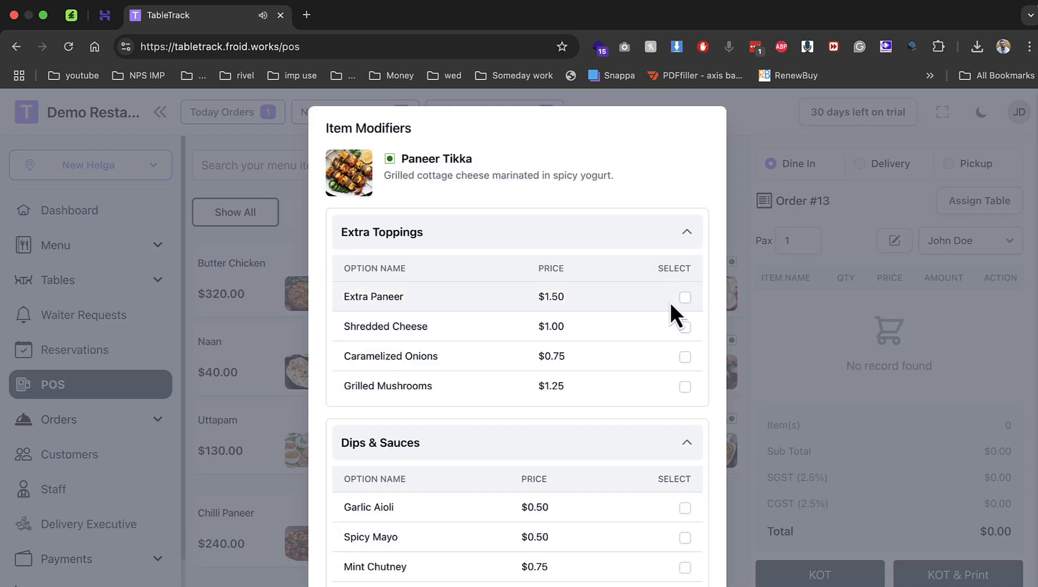
click(684, 297)
scroll(656, 411, down, 2)
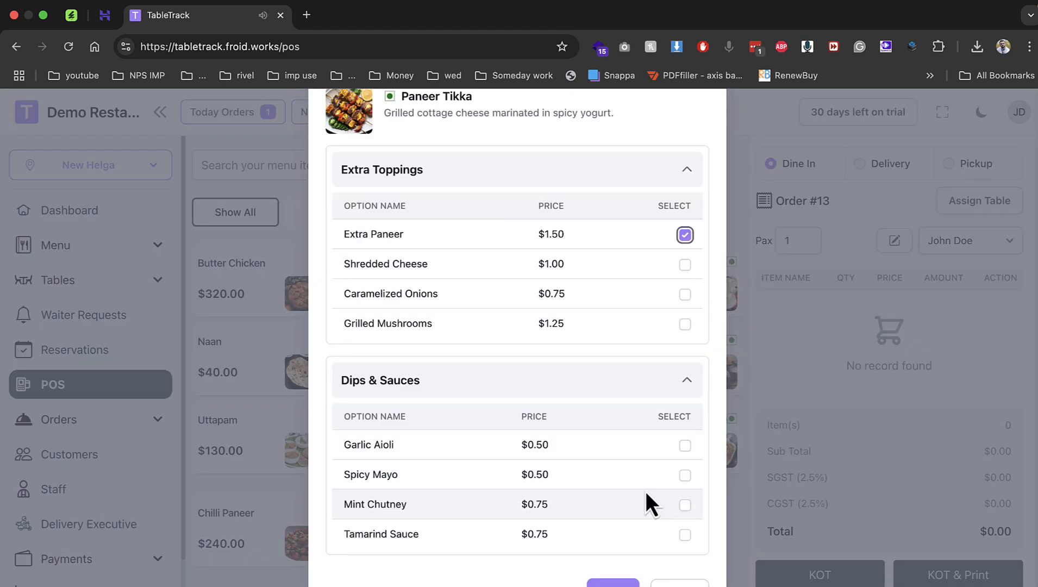
click(685, 446)
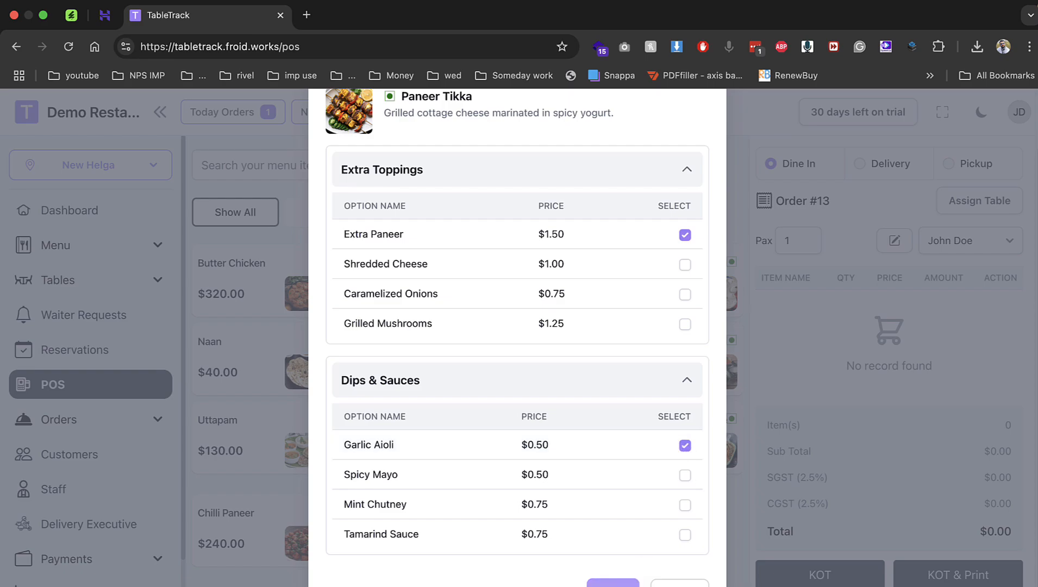
click(613, 583)
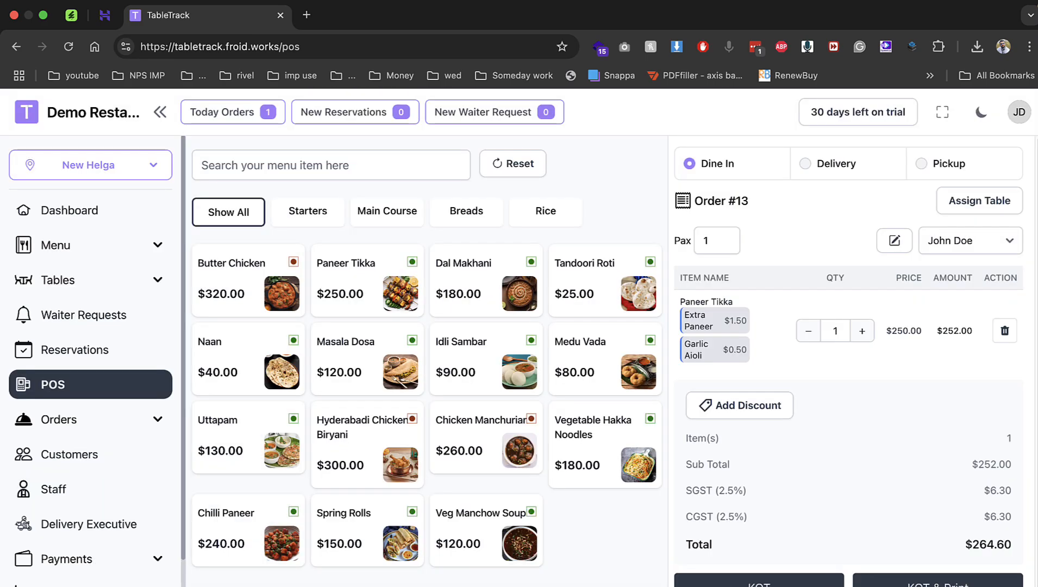
Bill Order #13 and pay 300 in cash, returning $35.40 change.
click(831, 586)
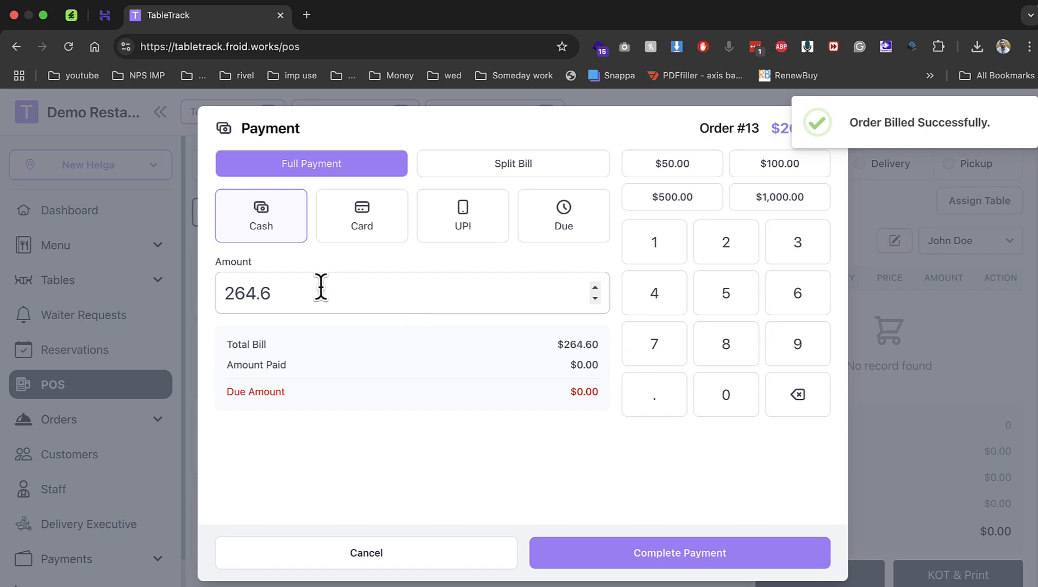
click(348, 296)
drag(347, 296, 162, 291)
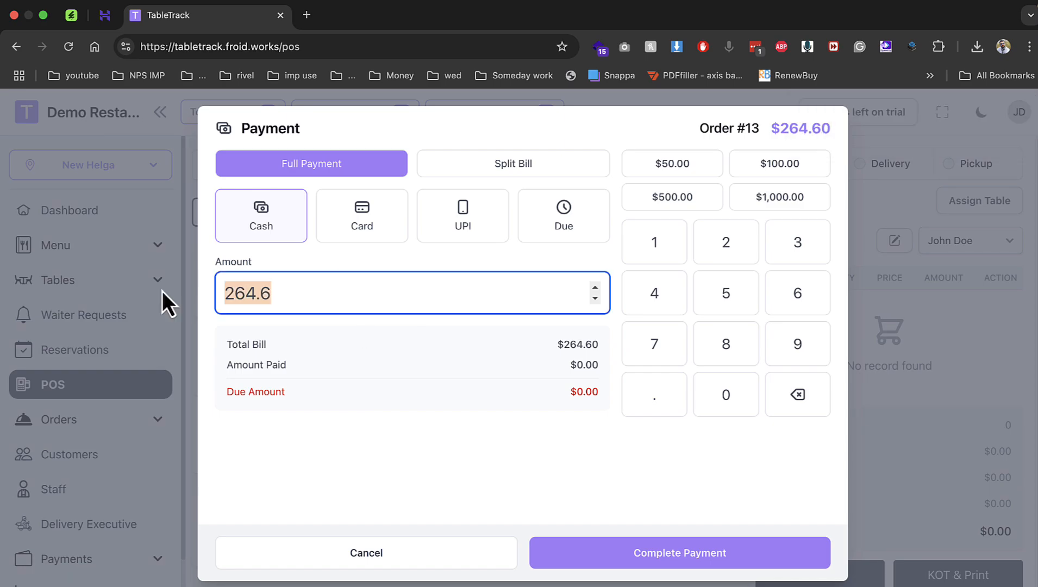
text(300)
click(499, 405)
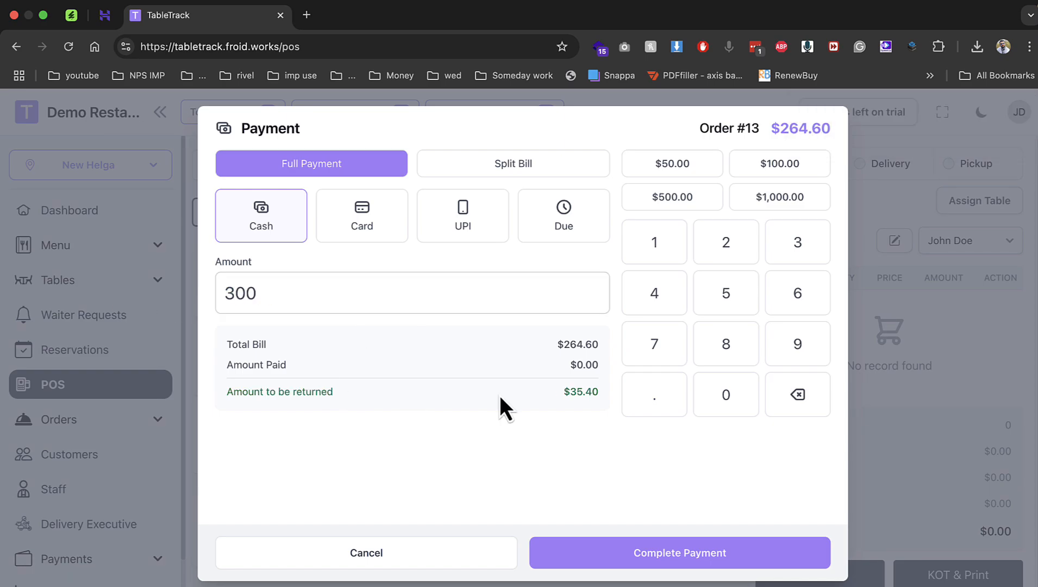
click(676, 565)
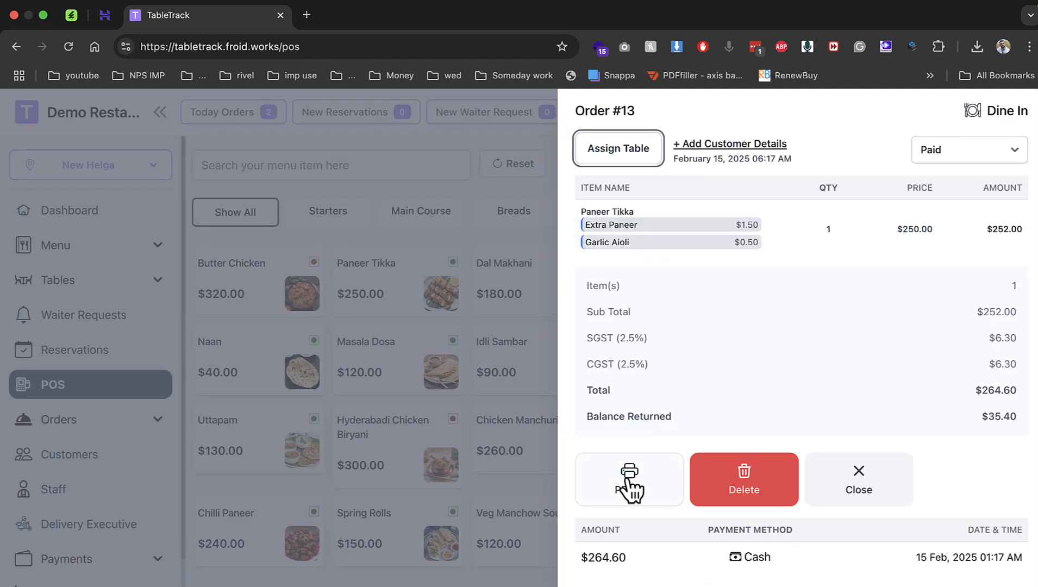
Preview the Order #13 receipt, cancel printing, and close the order details.
click(627, 481)
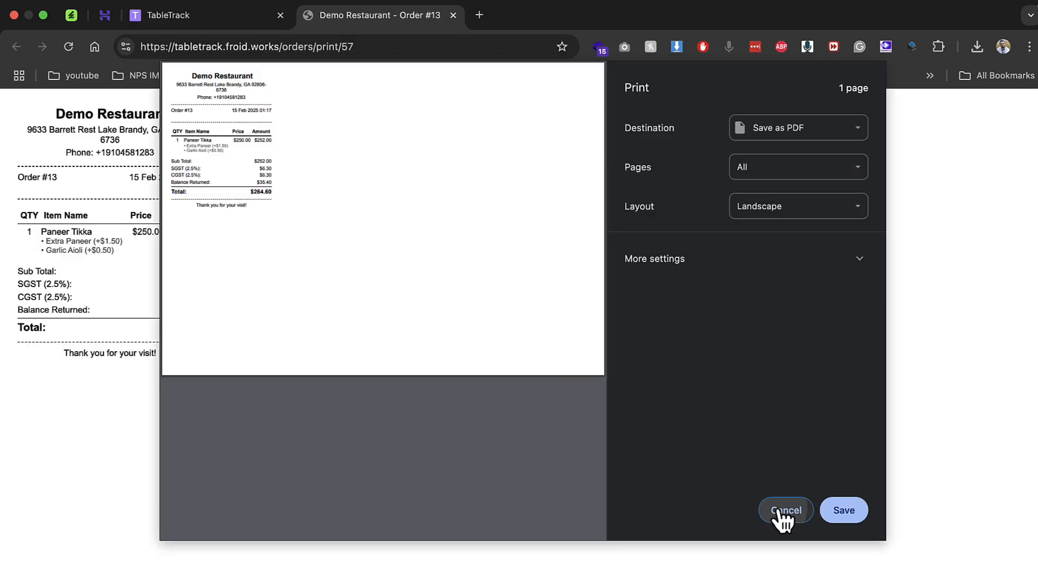
click(782, 510)
click(450, 19)
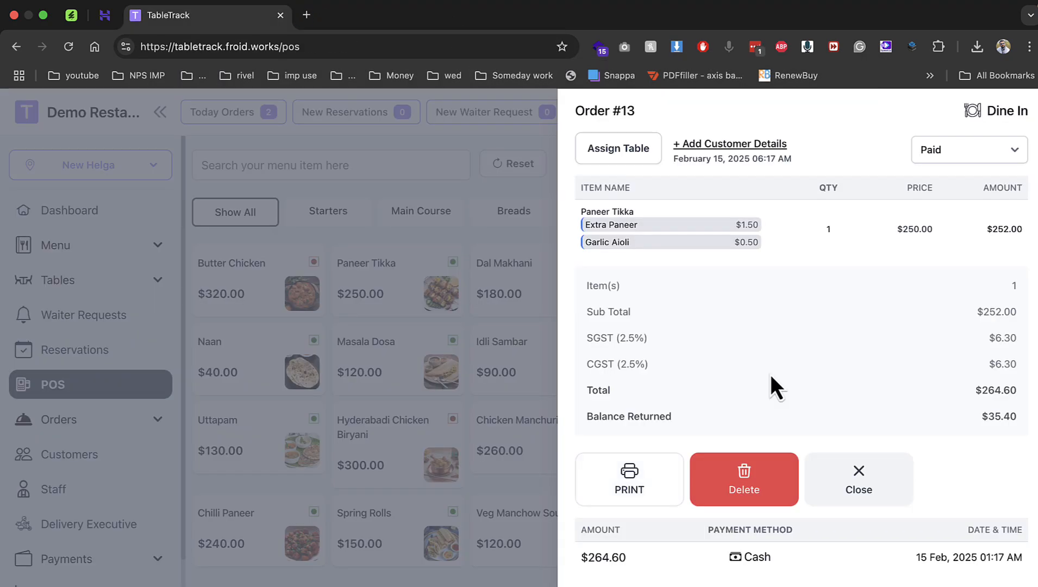
click(851, 485)
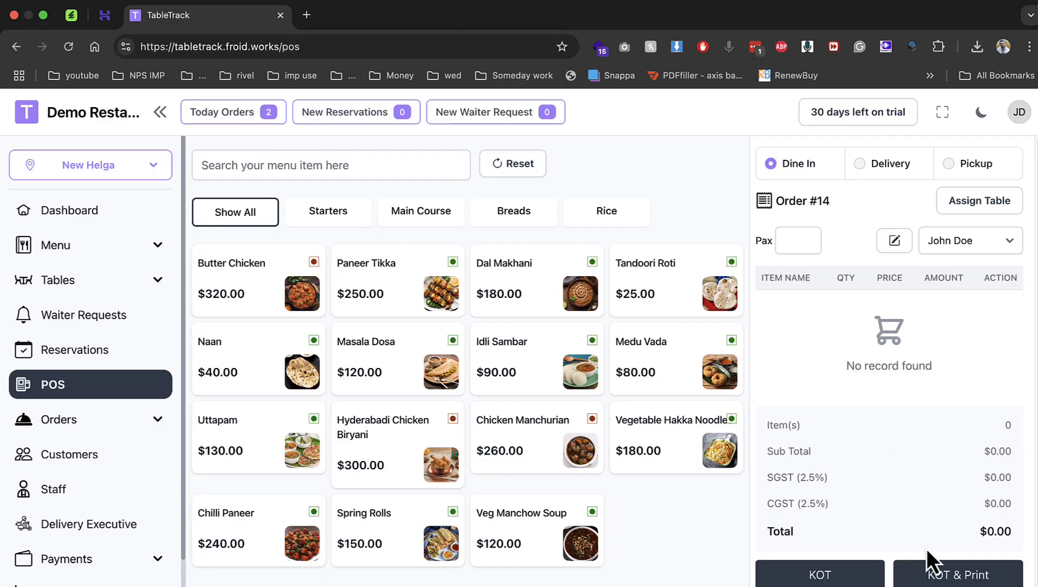
Open the Orders list and preview Order #13's receipt again from its details.
click(106, 425)
click(95, 491)
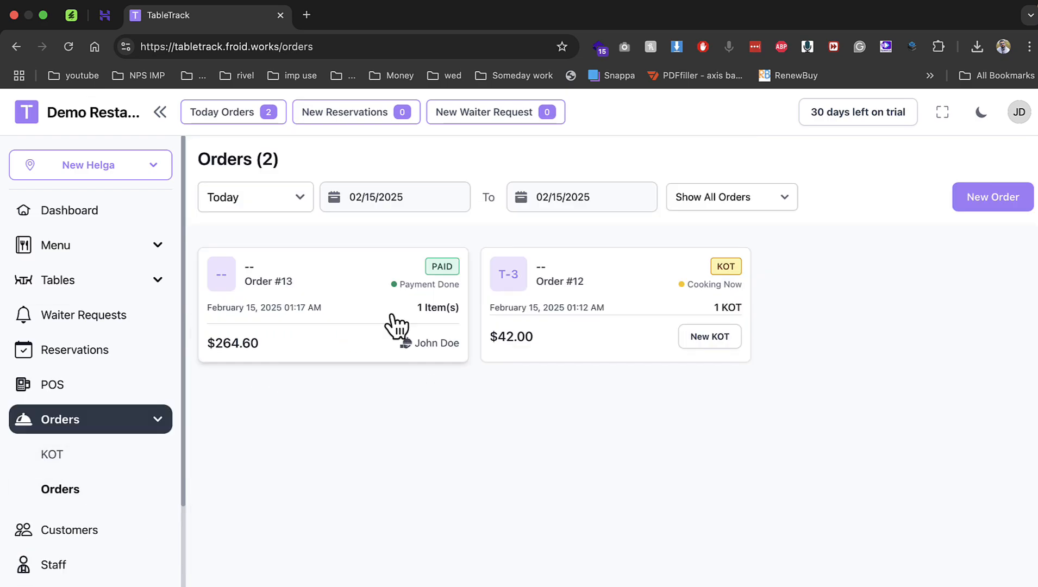
click(395, 325)
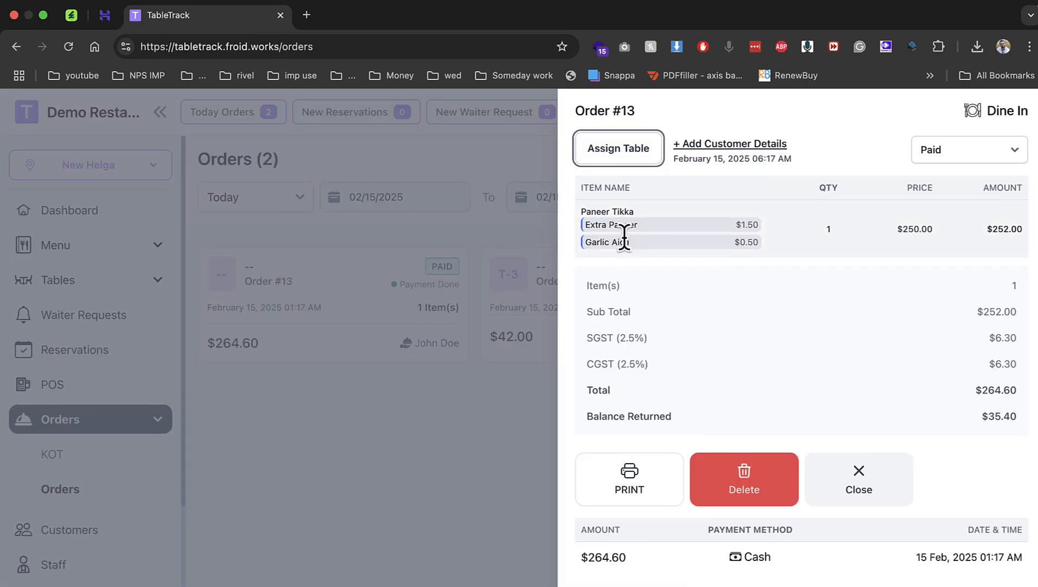
click(640, 492)
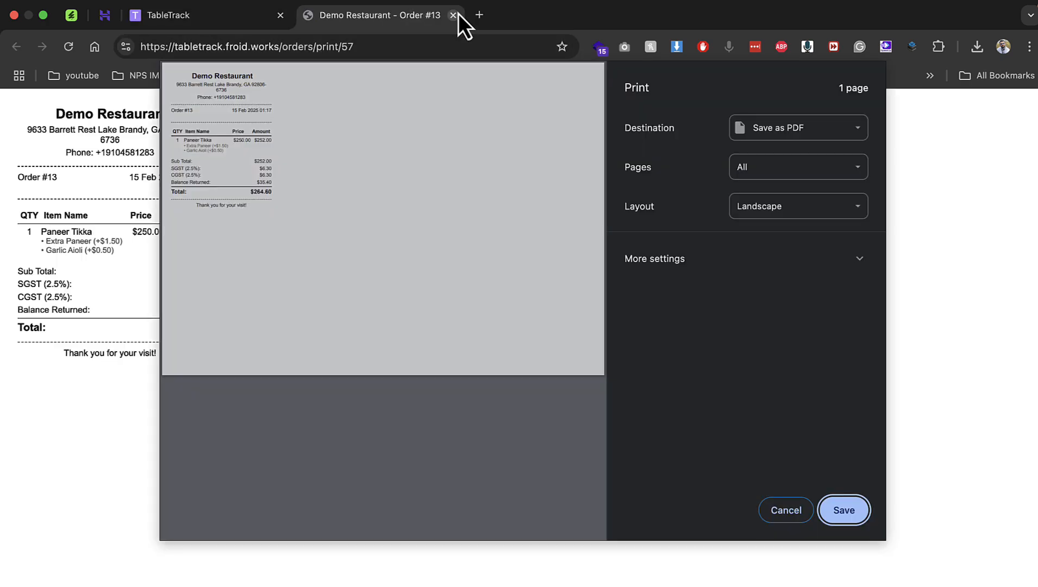
click(453, 15)
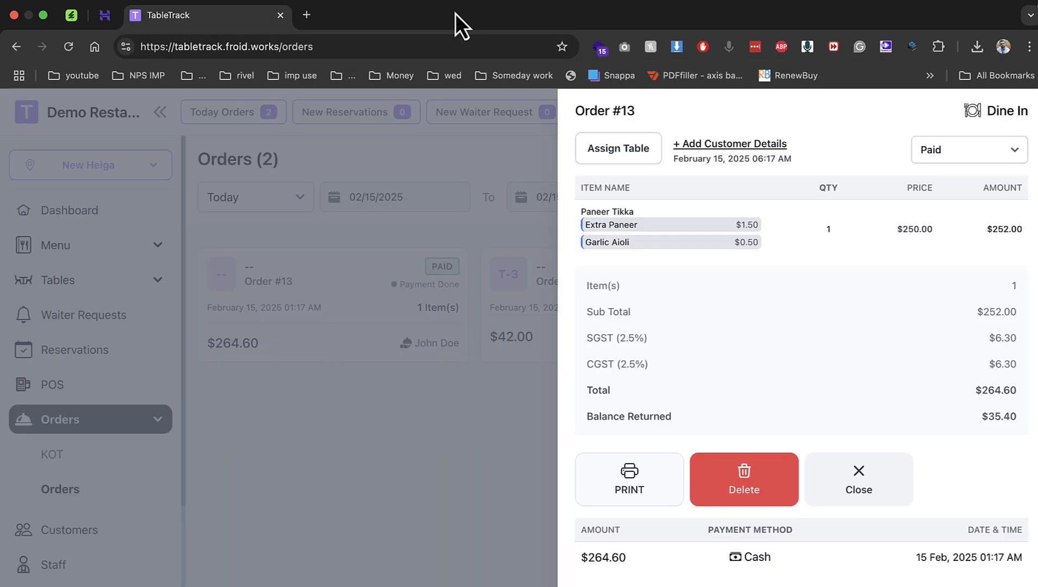
click(520, 312)
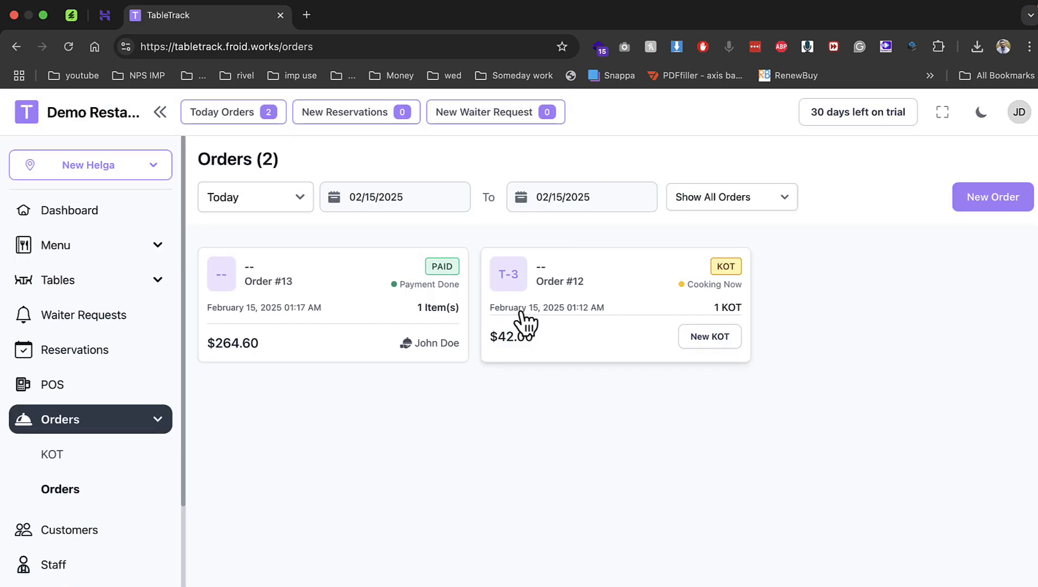
Start a new reservation for 2 guests in the Dinner 08:00 PM slot.
click(34, 283)
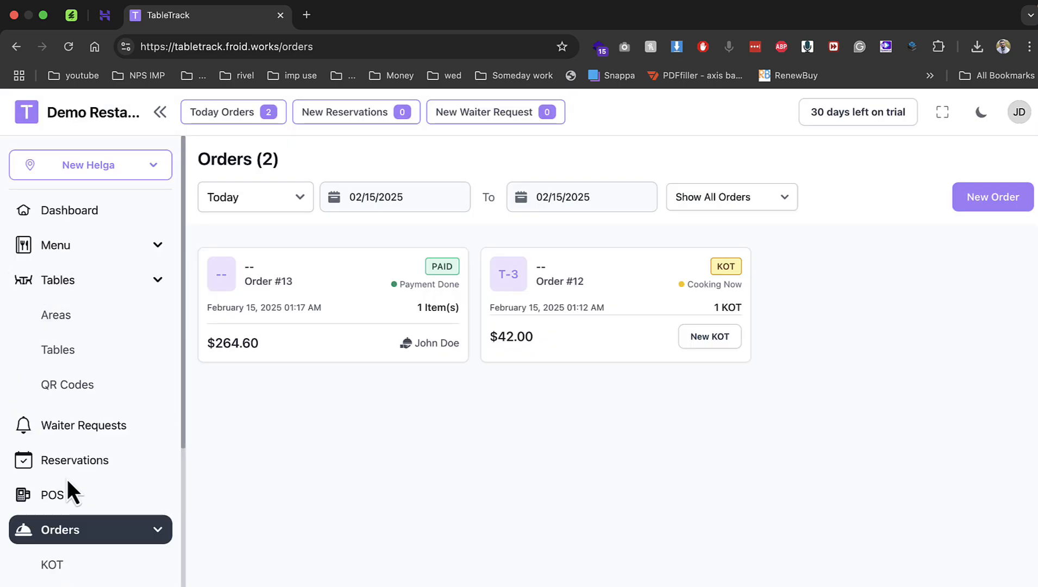
click(71, 461)
click(978, 197)
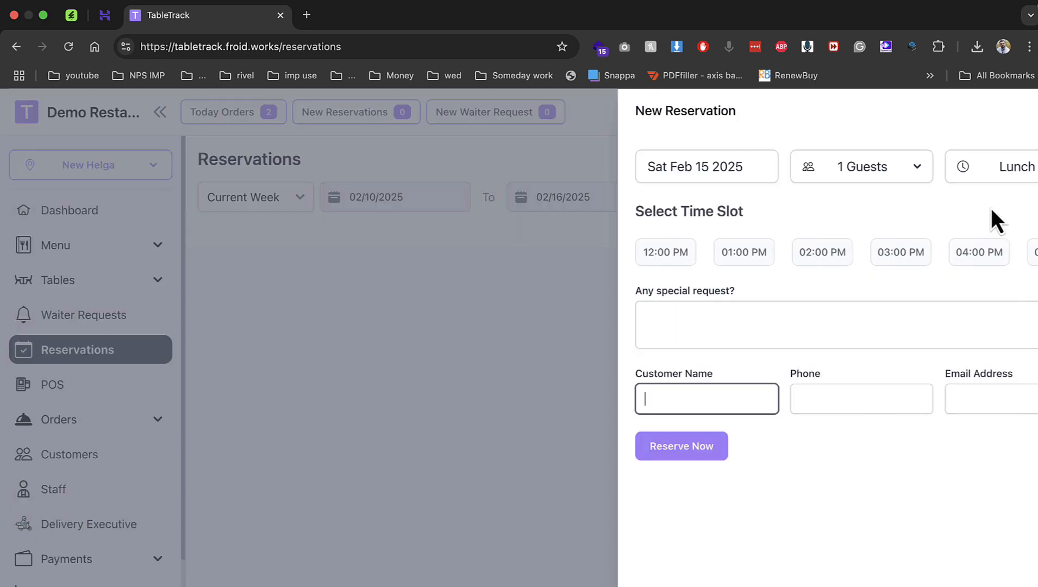
click(652, 167)
click(849, 176)
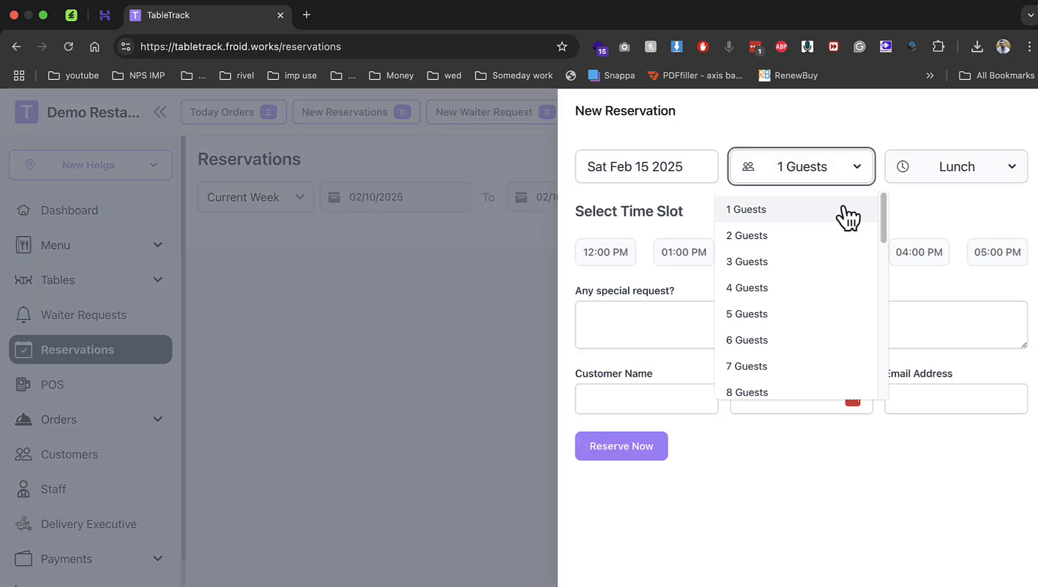
click(782, 220)
click(821, 175)
click(823, 232)
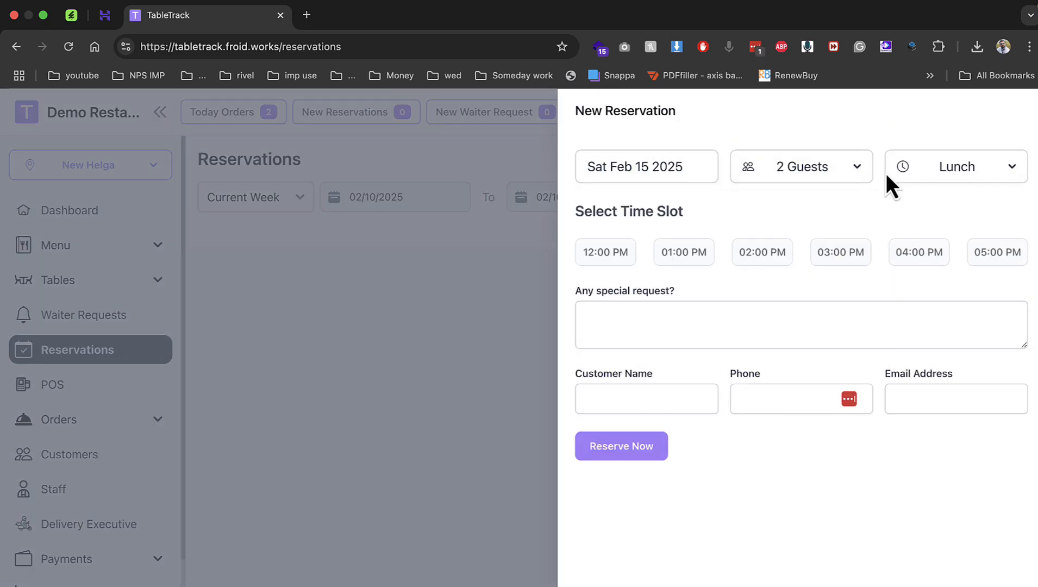
click(942, 172)
click(902, 263)
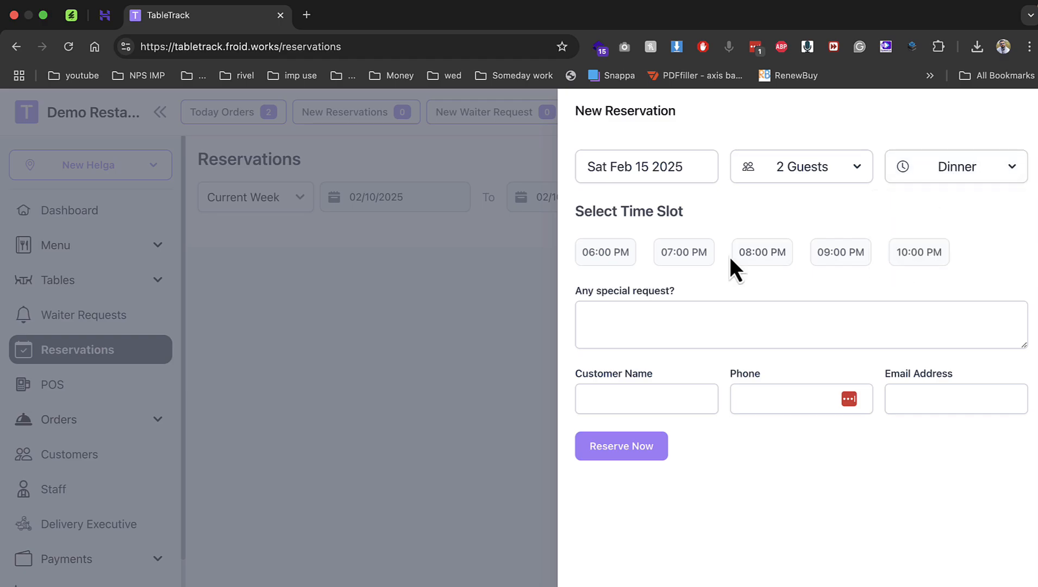
click(751, 259)
Add special request 'sad', enter the customer's name, phone and e-mail, and reserve.
click(689, 326)
text(sad)
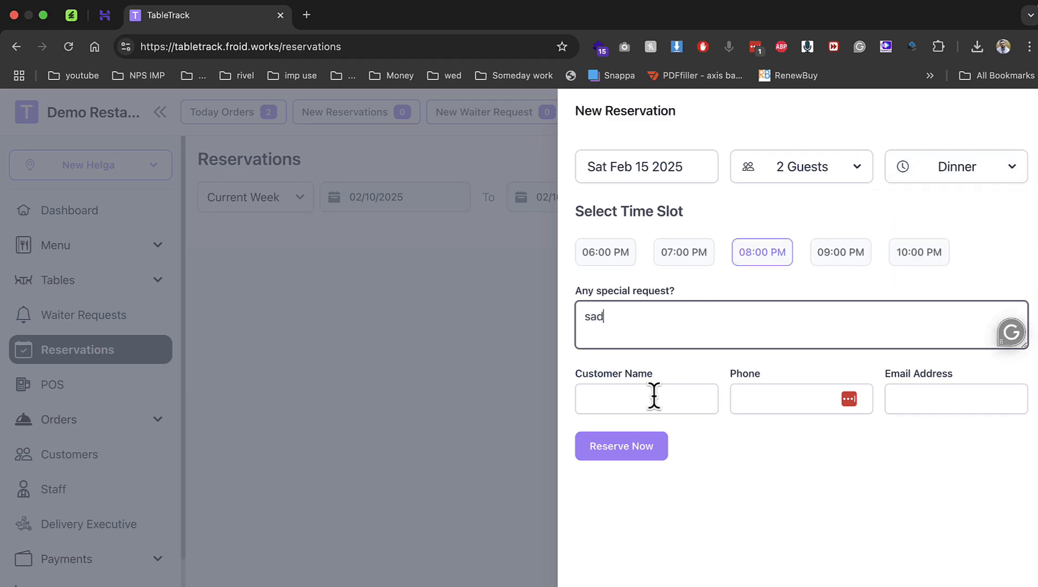
click(653, 396)
click(670, 432)
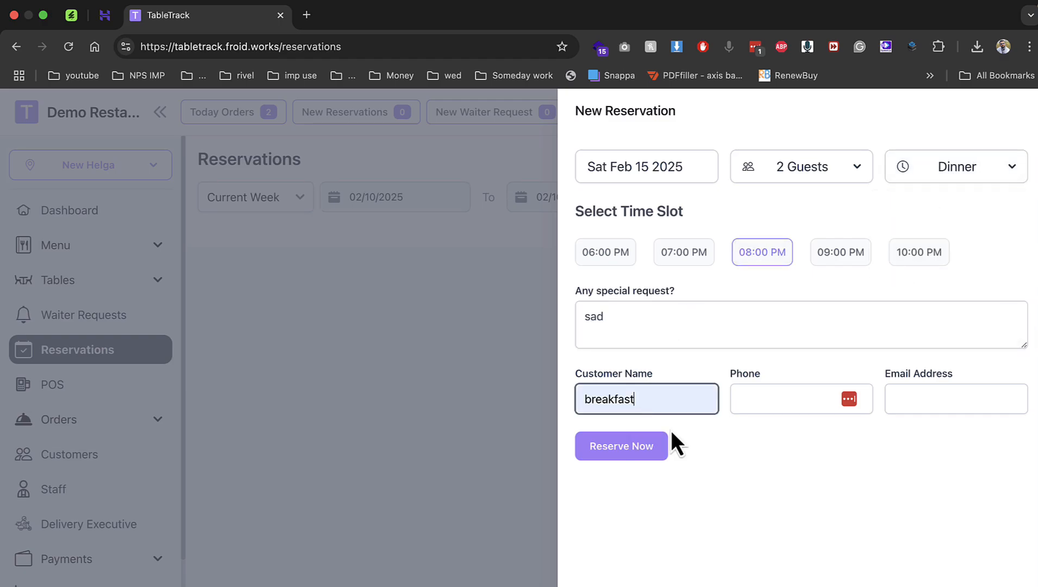
double_click(663, 397)
text(neha)
key(Tab)
text(12312312)
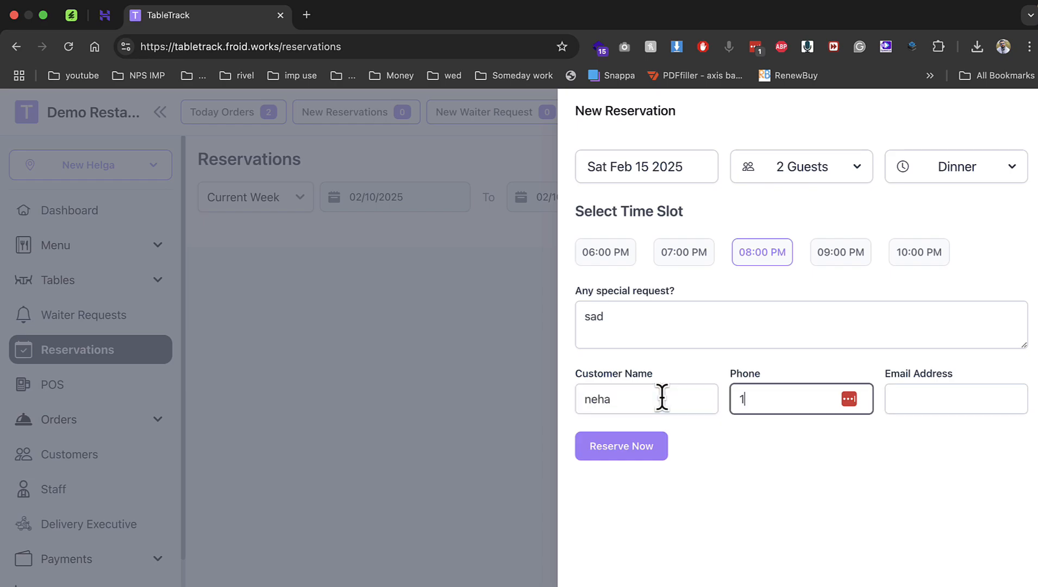
click(965, 402)
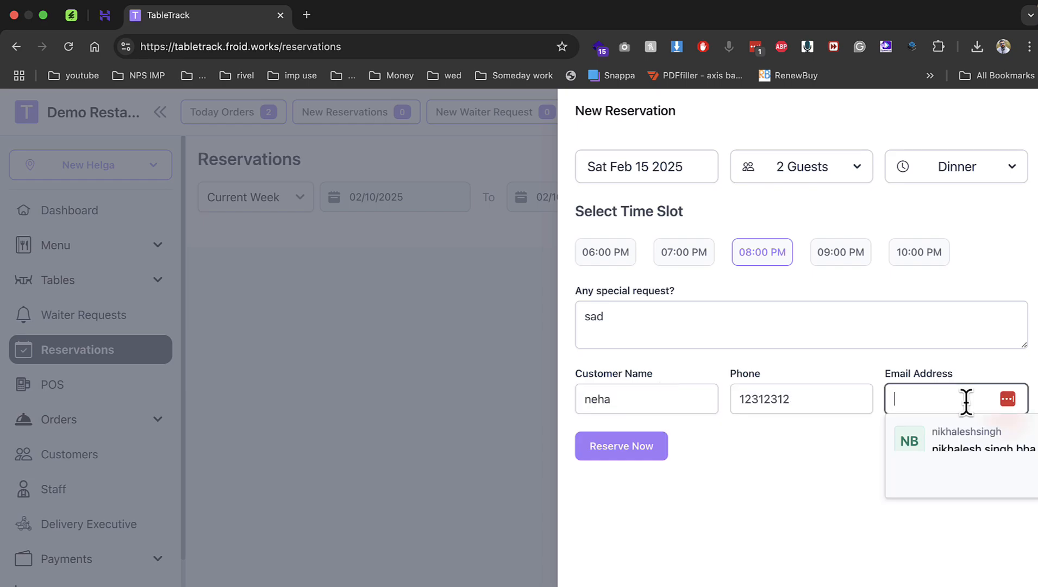
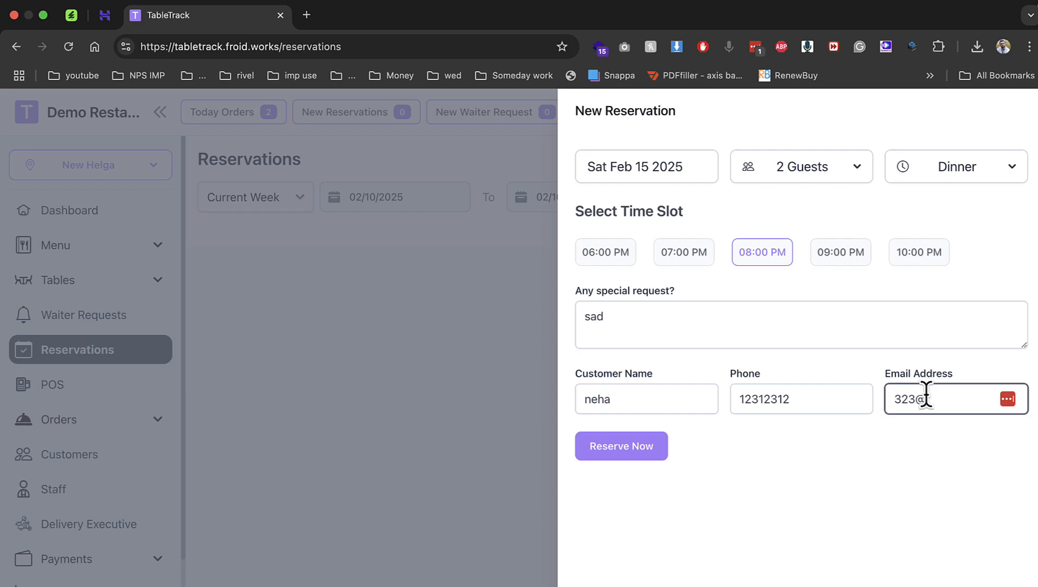
click(641, 444)
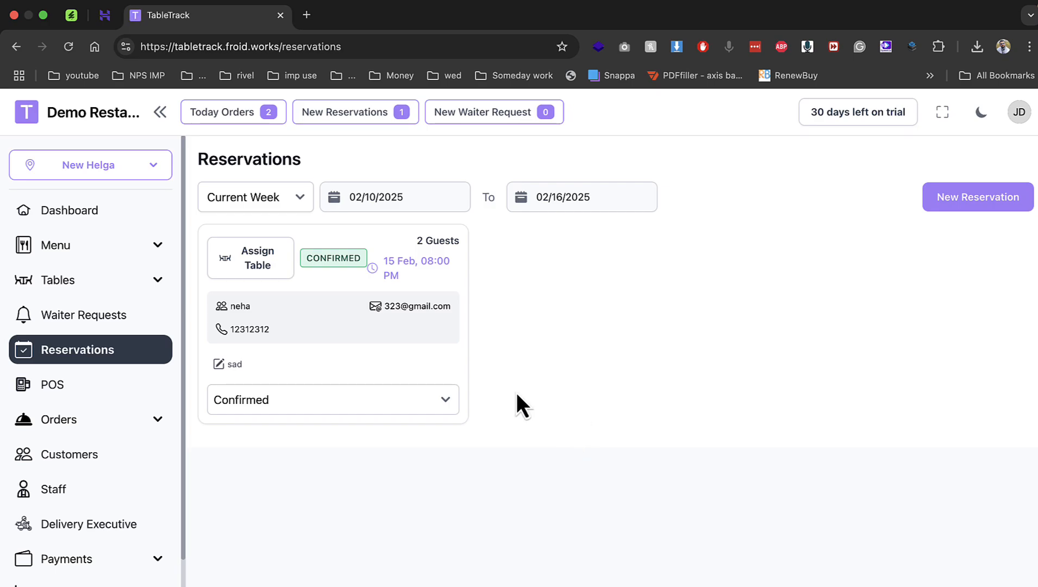
Mark the Feb 15 reservation Checked In and assign it Lounge table T-4.
click(320, 395)
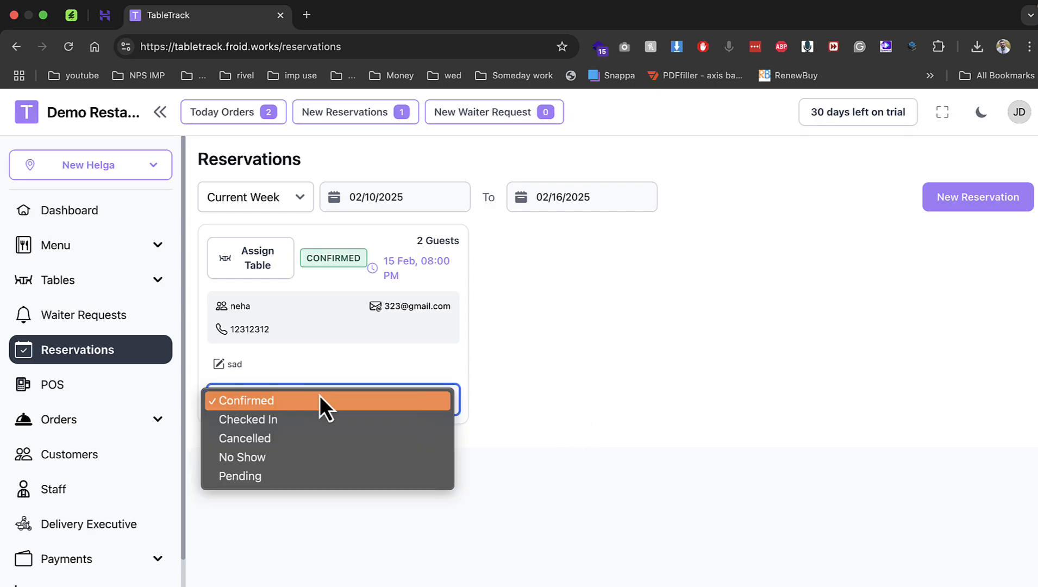
click(332, 426)
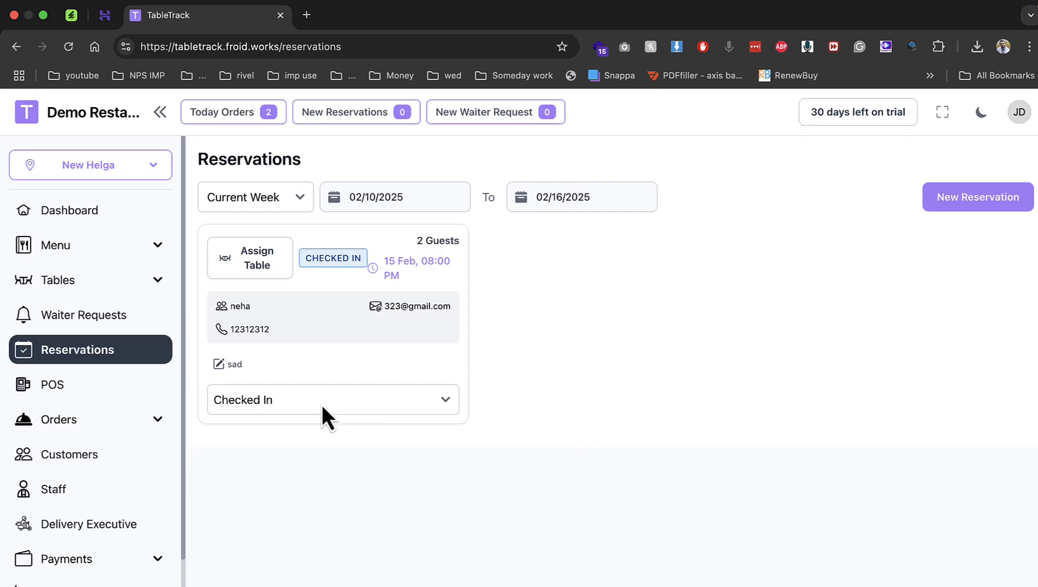
click(322, 404)
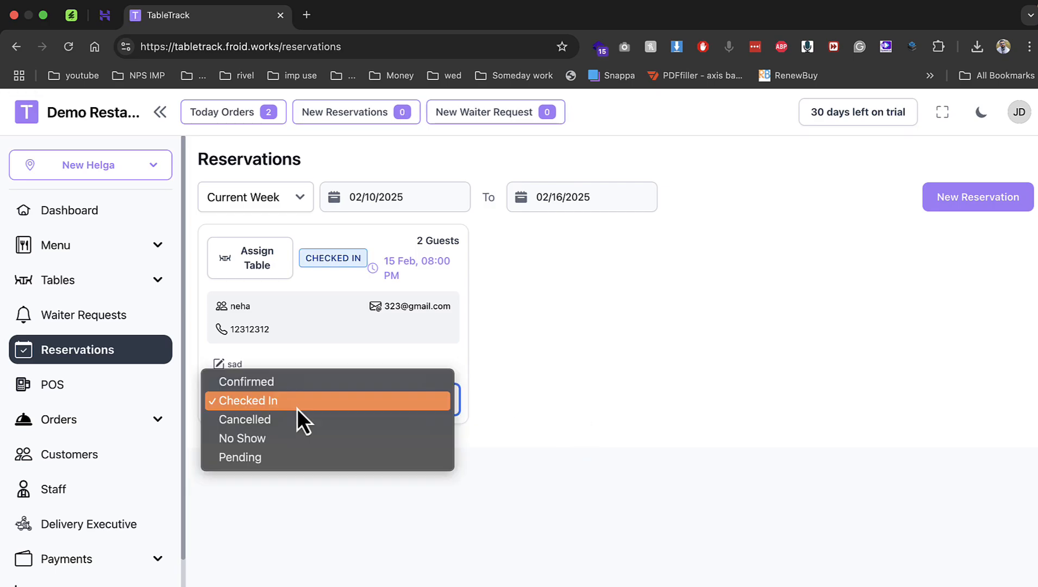
click(612, 386)
click(250, 251)
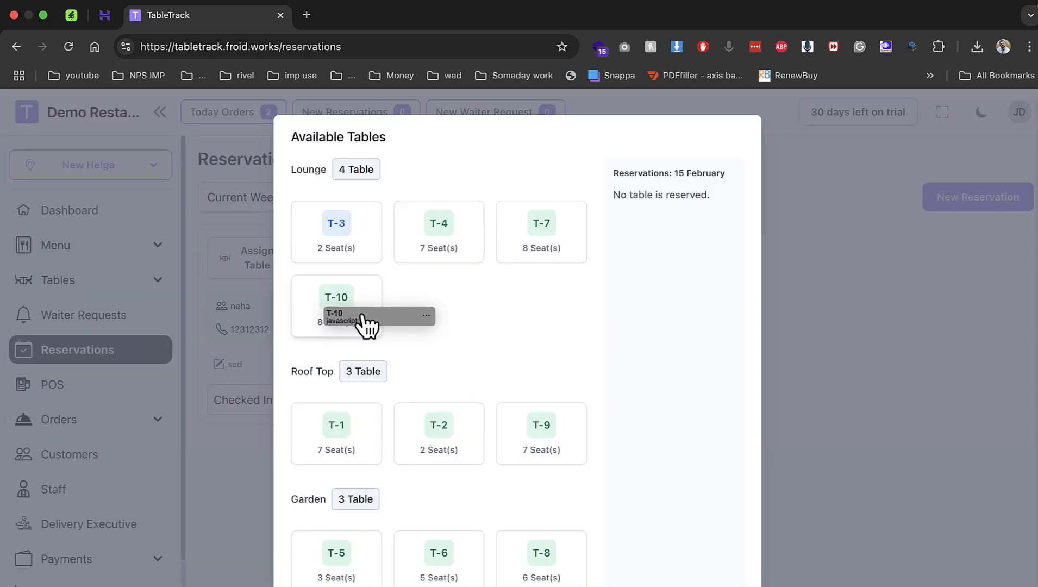
click(414, 259)
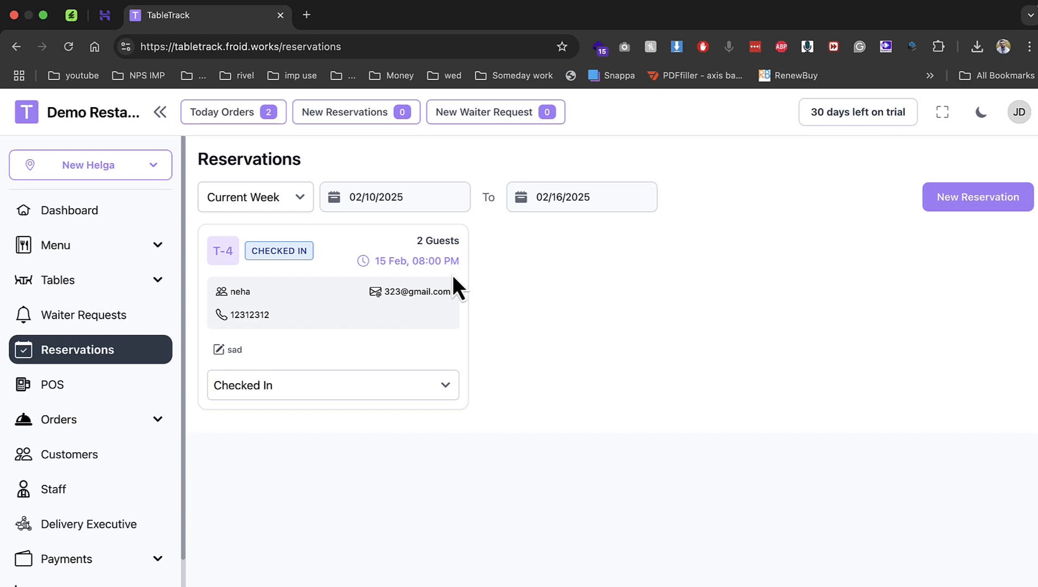
Scroll through the CodeCanyon TableTrack product page, then switch to the phay.me hPanel dashboard.
click(78, 18)
scroll(356, 207, down, 20)
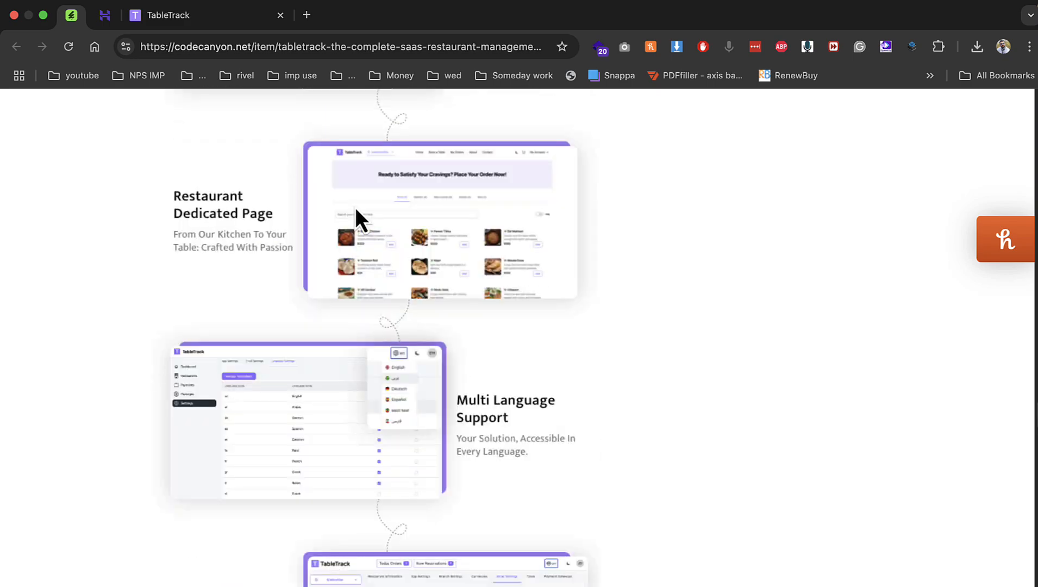
scroll(356, 207, up, 20)
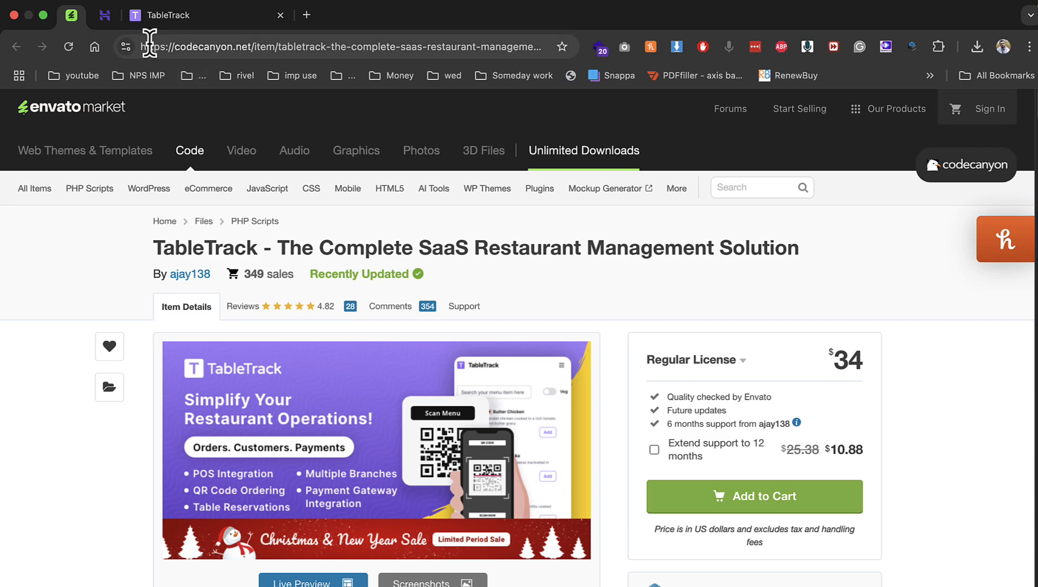
click(105, 25)
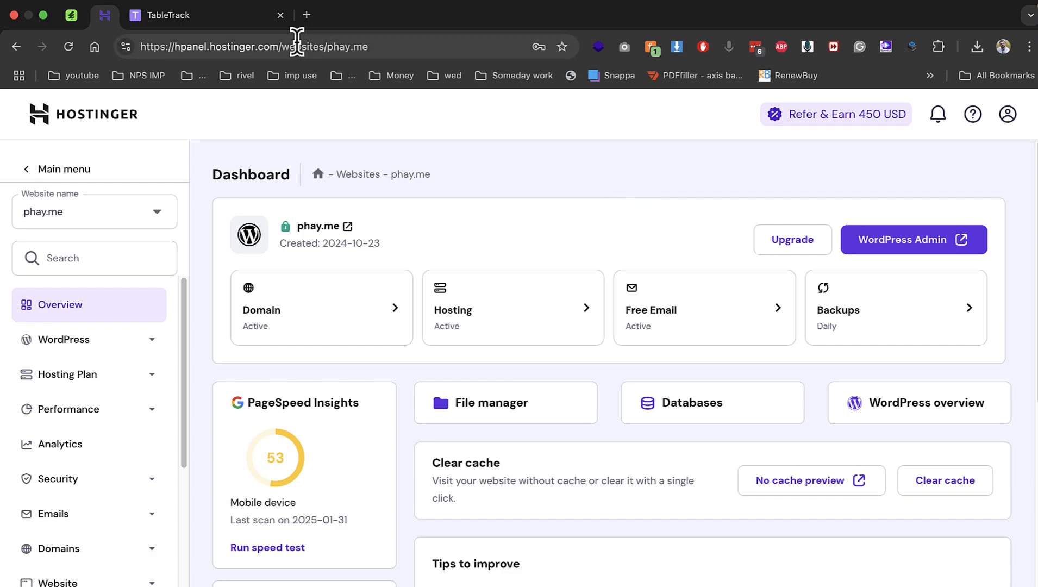
Upload Archive.zip from the desktop into public_html/demo via File manager, then return to hPanel.
click(281, 15)
click(505, 401)
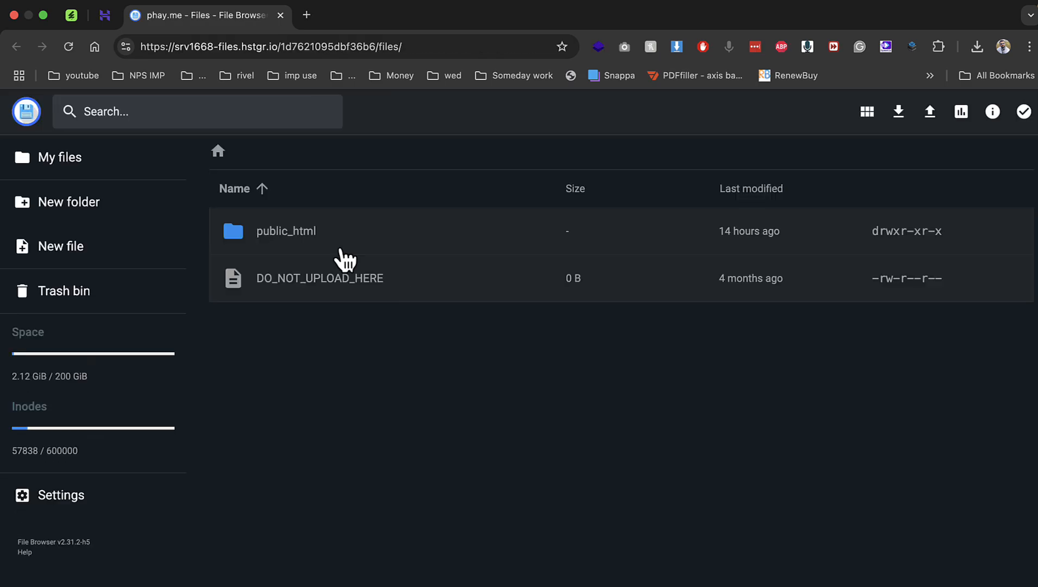
double_click(340, 248)
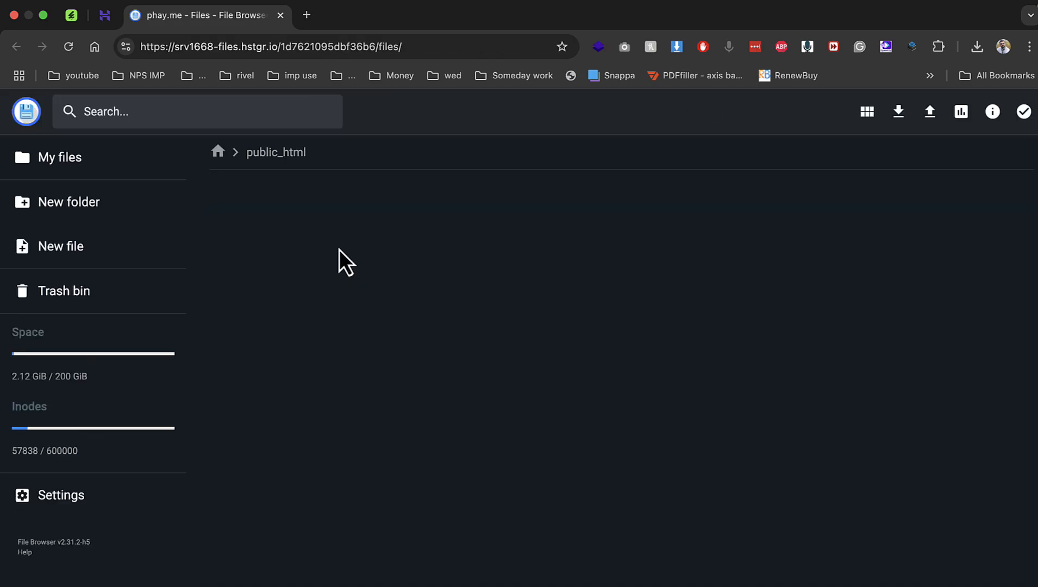
double_click(307, 278)
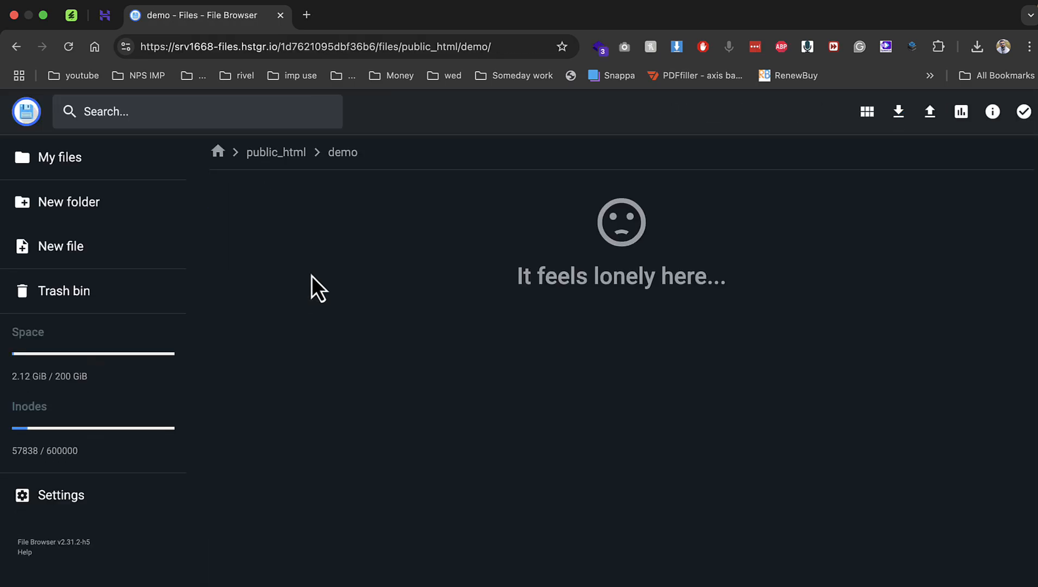
click(930, 112)
click(477, 385)
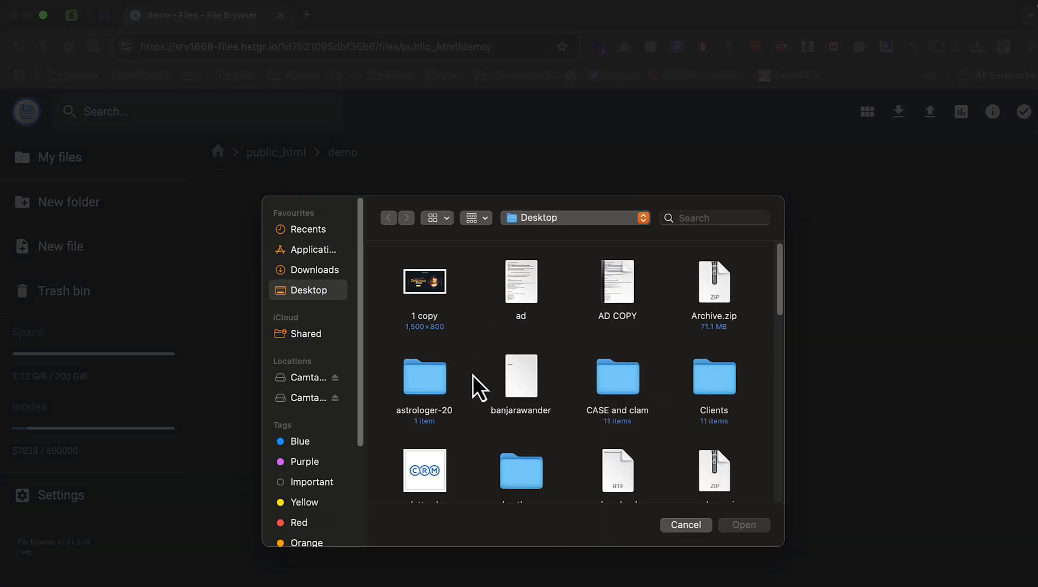
double_click(714, 268)
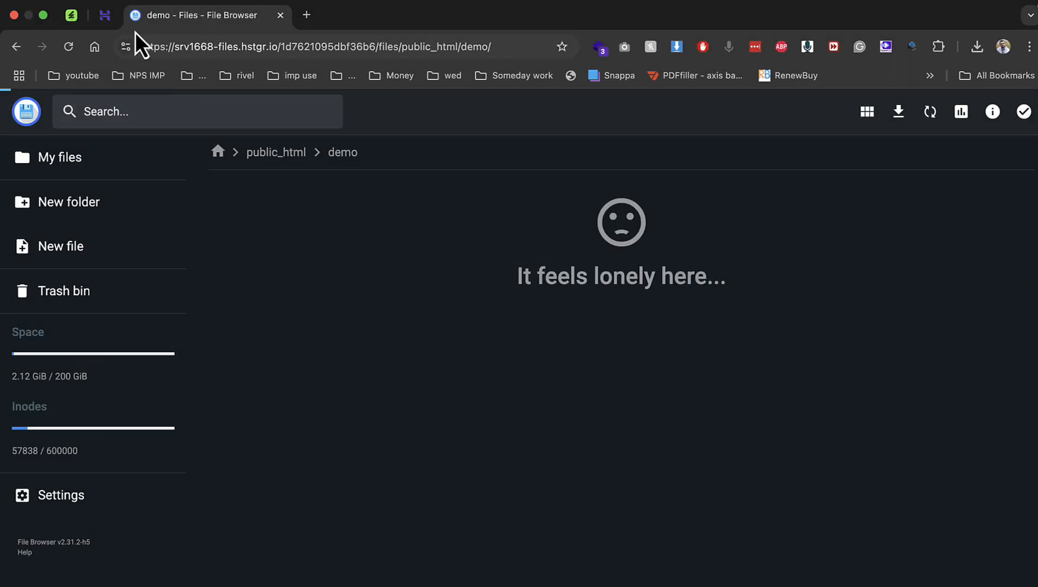
click(104, 15)
scroll(90, 465, down, 4)
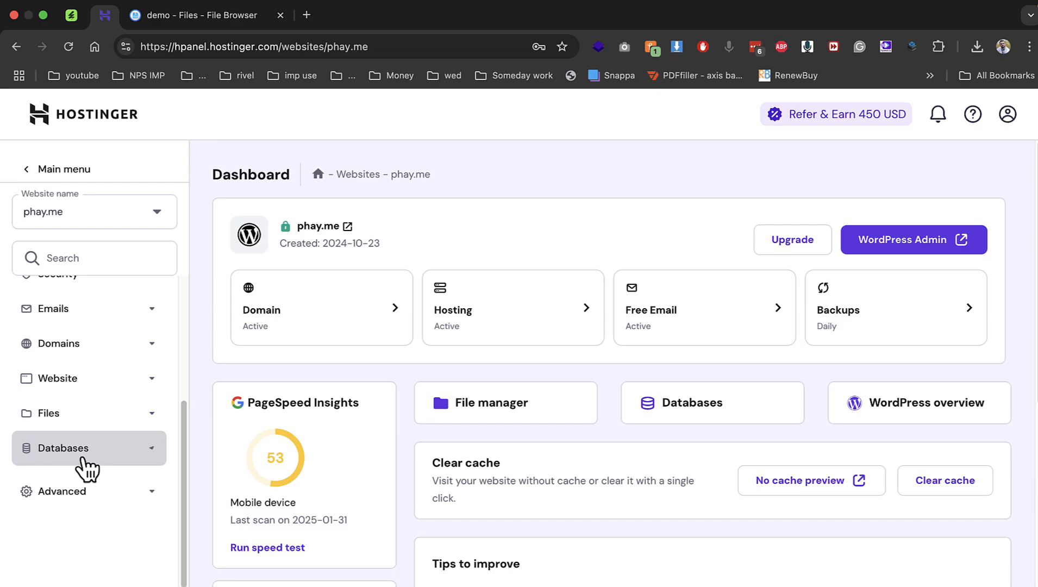
Create MySQL database 'demo' with user 'demo1' and a password, then return to the demo folder.
click(90, 464)
click(87, 485)
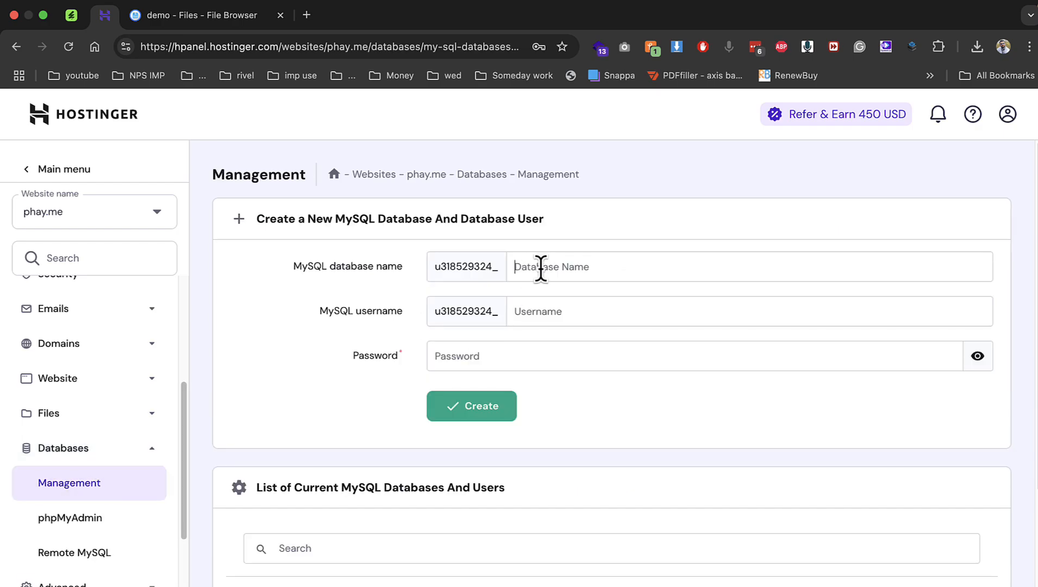
text(demo)
key(Tab)
text(de)
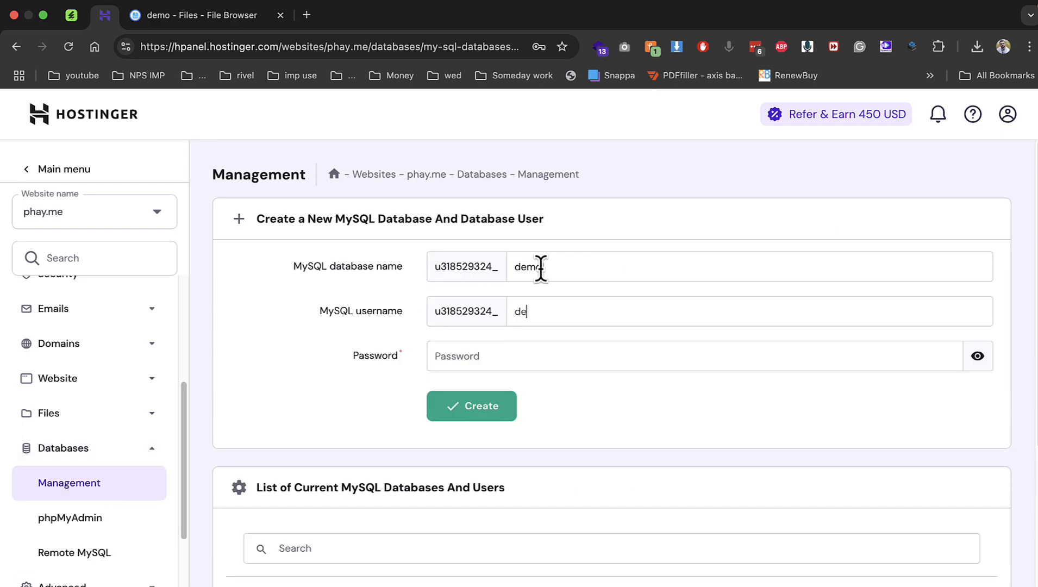
text(mo1)
key(Tab)
text(demo)
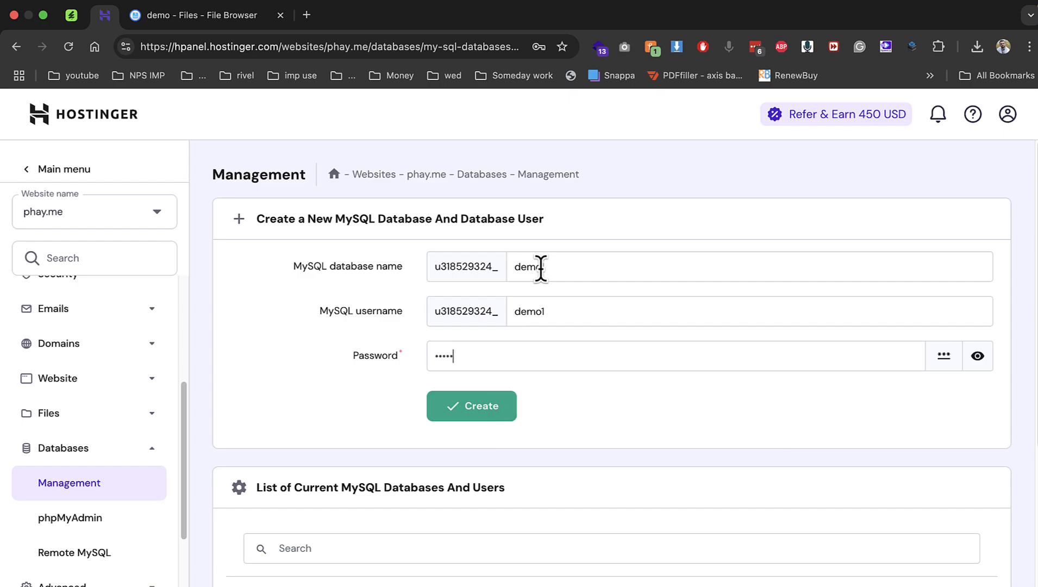
text(1)
key(Return)
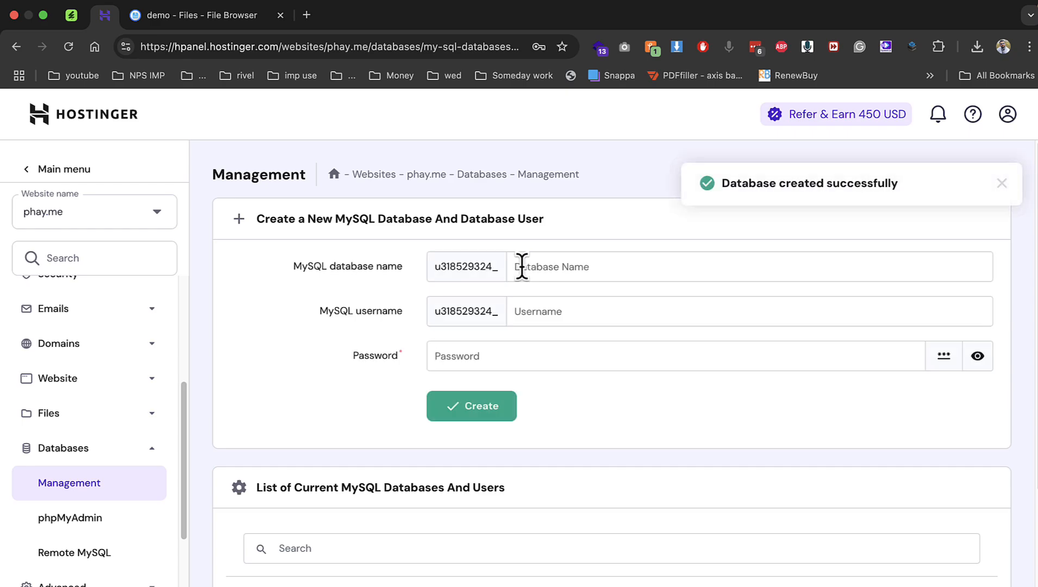
click(203, 14)
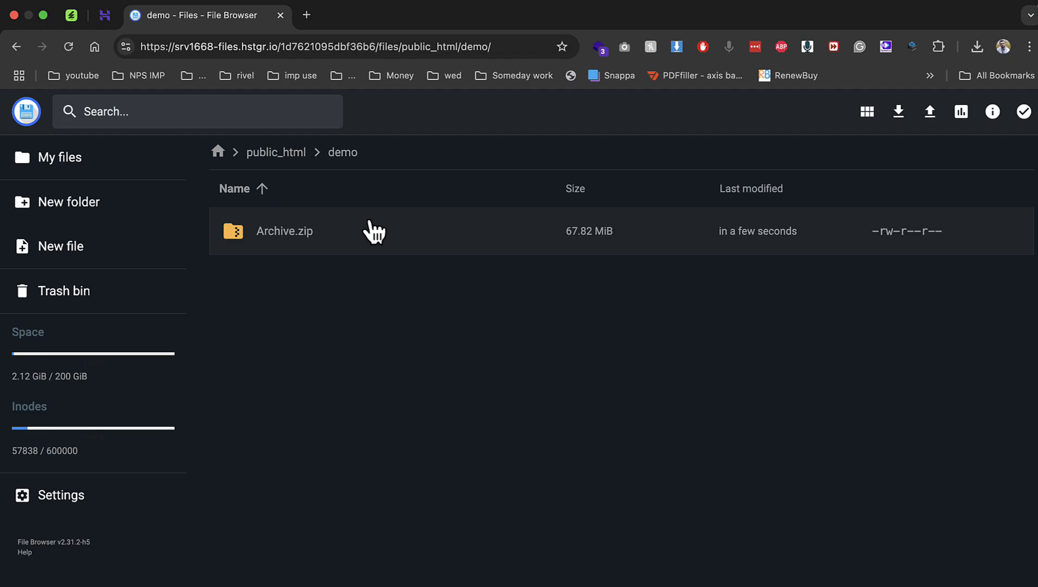
Extract Archive.zip with folder name 'demo' into the parent (..) destination.
right_click(293, 219)
click(342, 421)
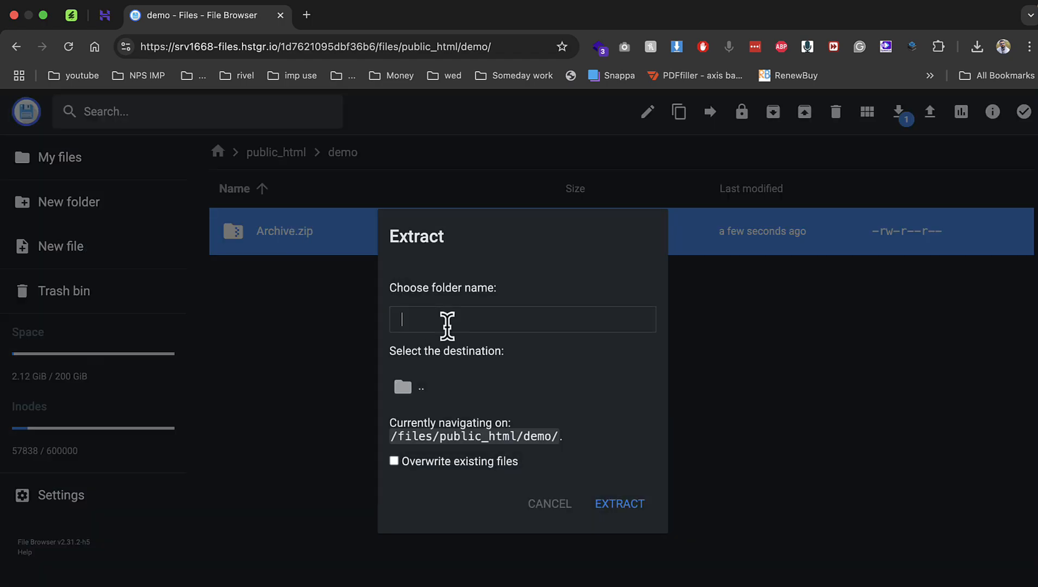
text(demo)
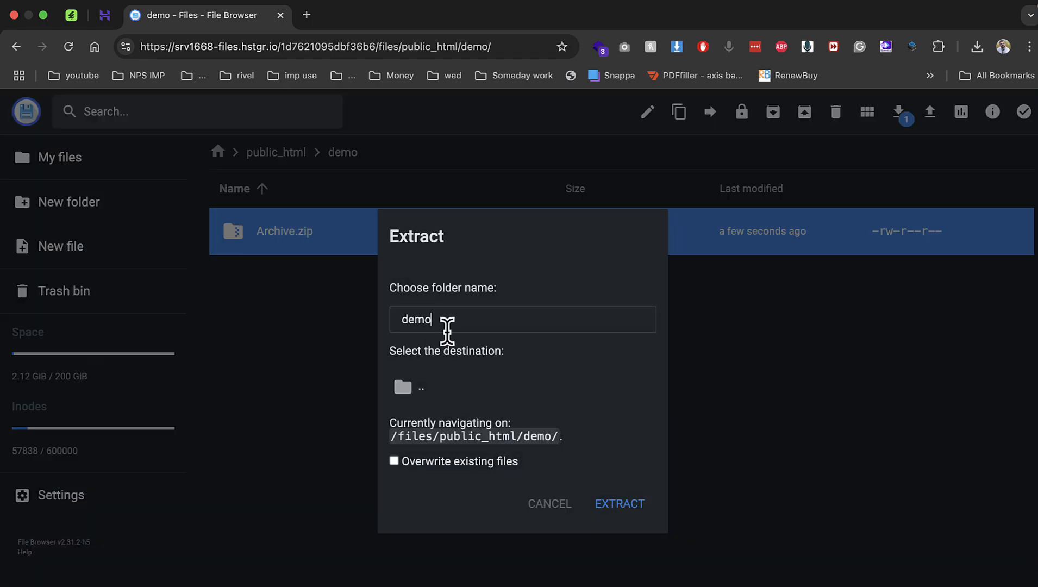
click(439, 390)
click(596, 508)
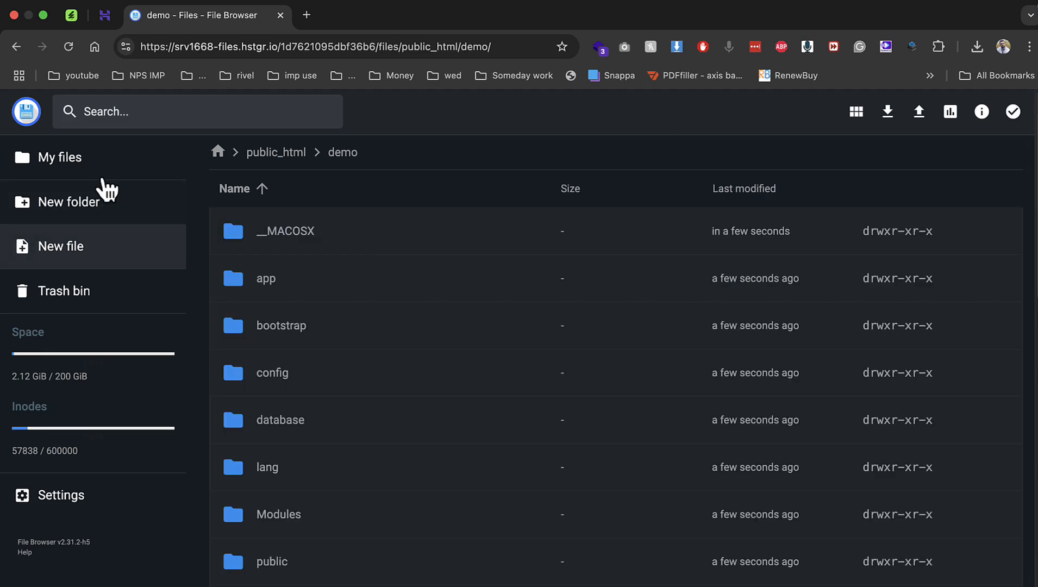
click(311, 14)
Load the TableTrack installer at demo.phay.me/public/install.
text(de)
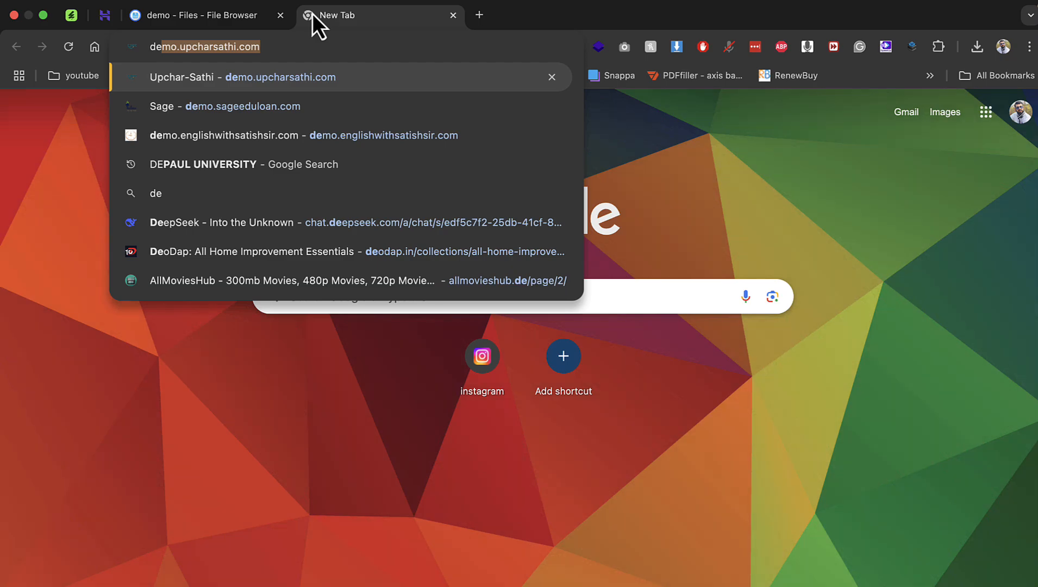
key(Right)
key(BackSpace)
key(BackSpace)
key(BackSpace)
key(BackSpace)
key(BackSpace)
key(BackSpace)
key(BackSpace)
key(BackSpace)
key(BackSpace)
key(BackSpace)
key(BackSpace)
key(BackSpace)
key(BackSpace)
key(BackSpace)
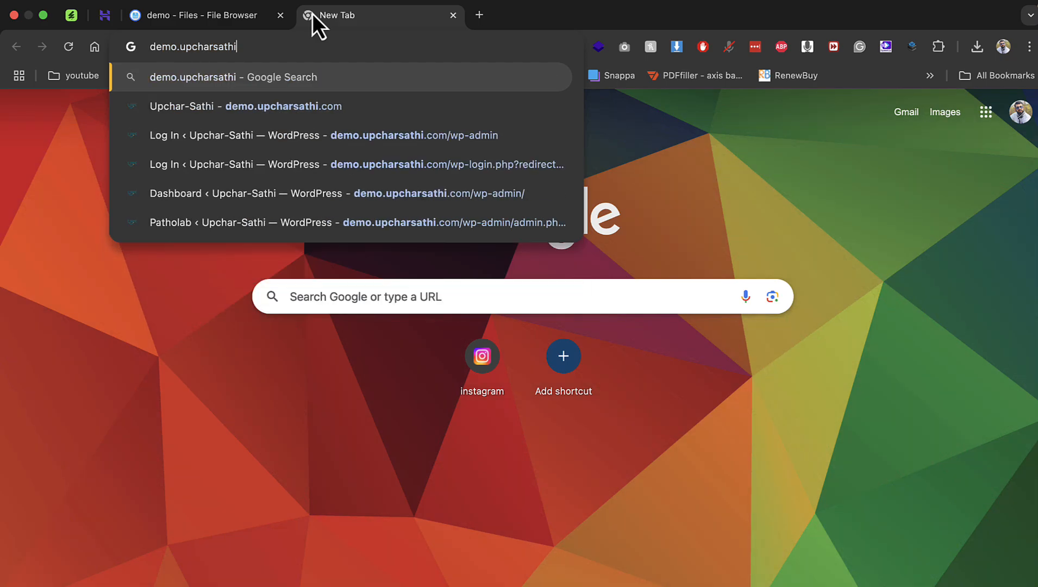
key(BackSpace)
text(p)
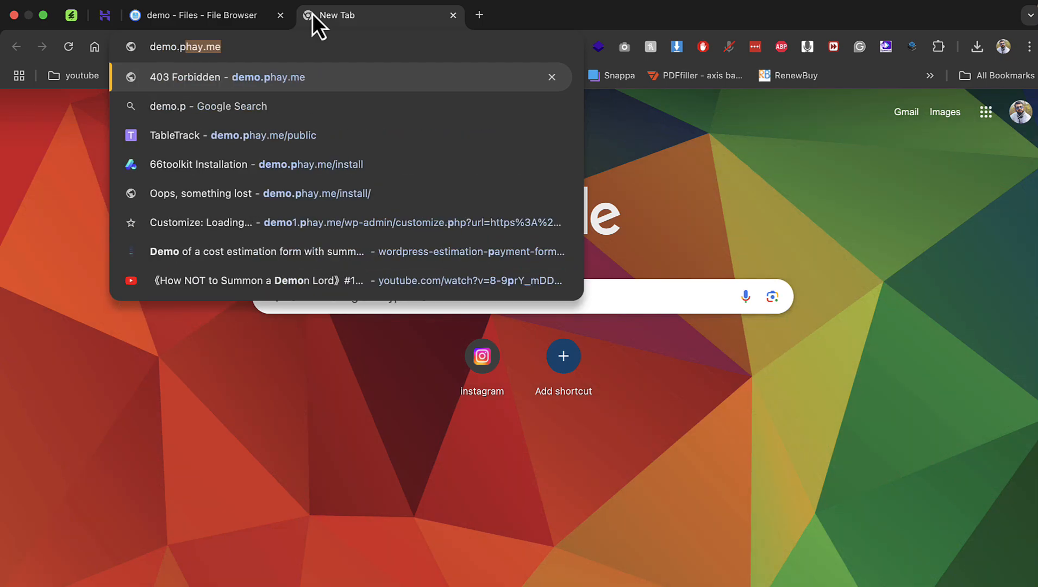
key(Return)
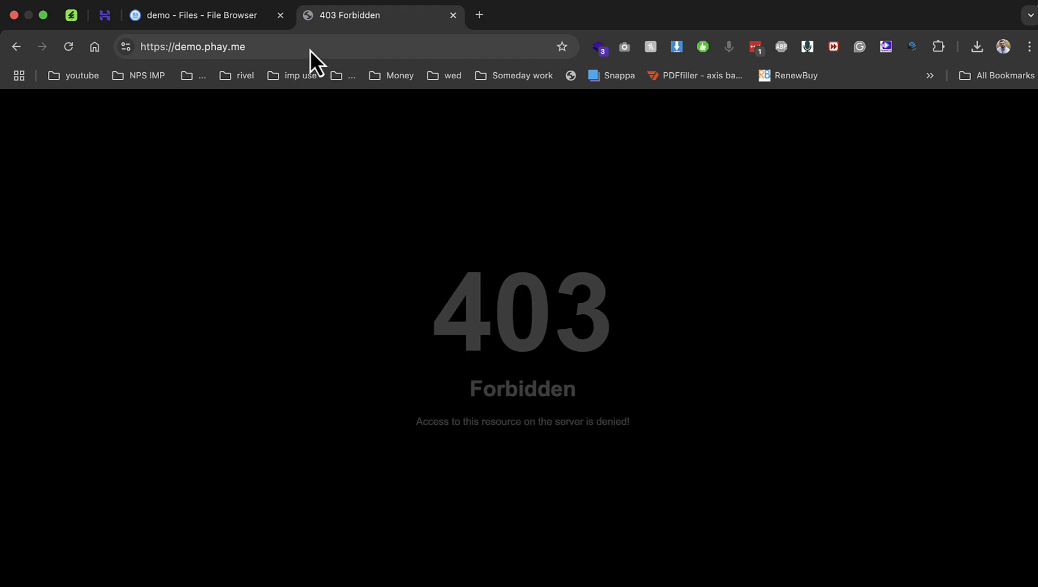
click(312, 49)
text(public/)
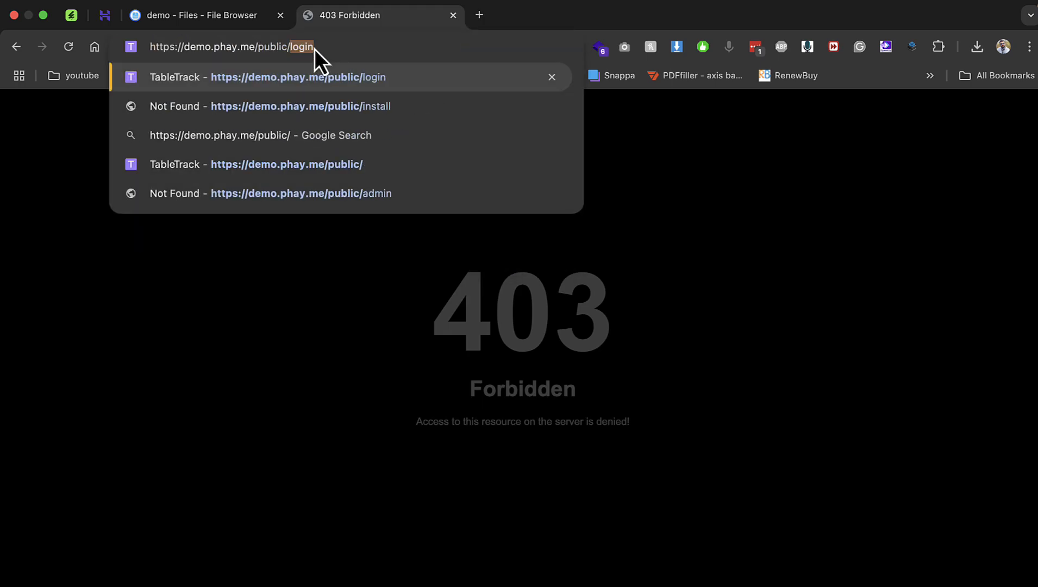
key(Down)
key(Return)
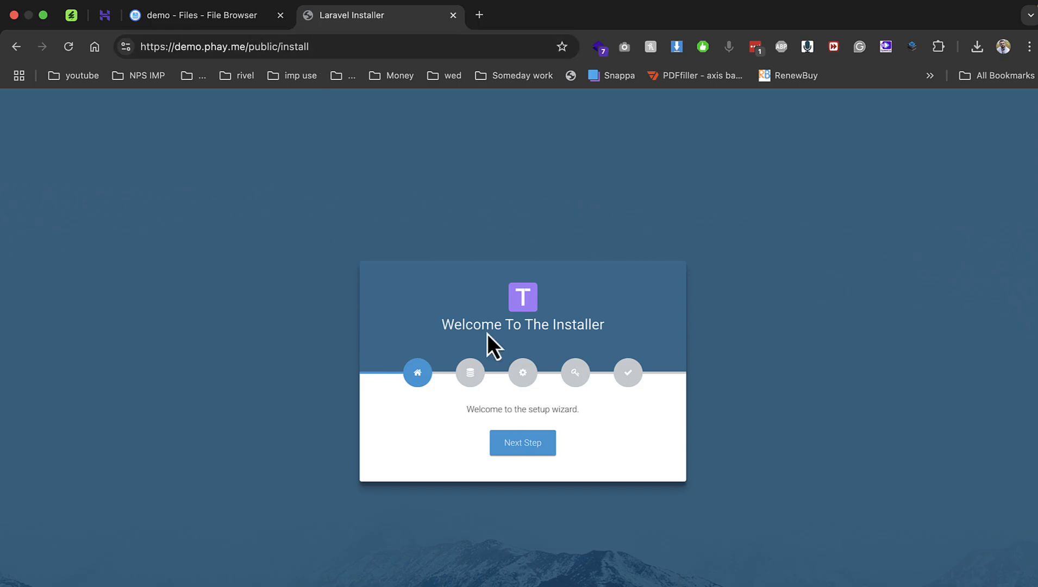
Fill the installer's database username, password and name from the new database details.
click(523, 446)
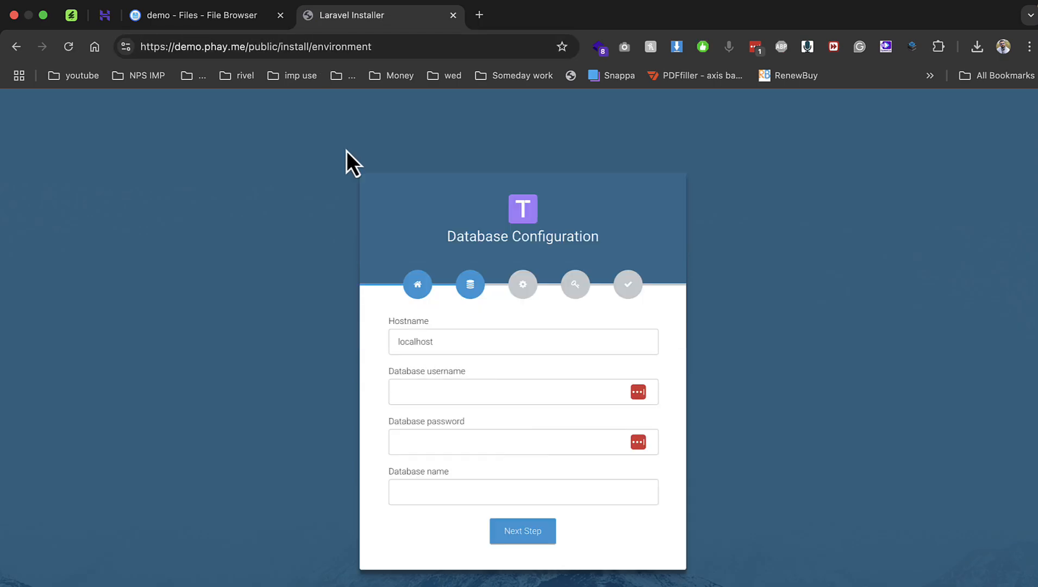
click(105, 15)
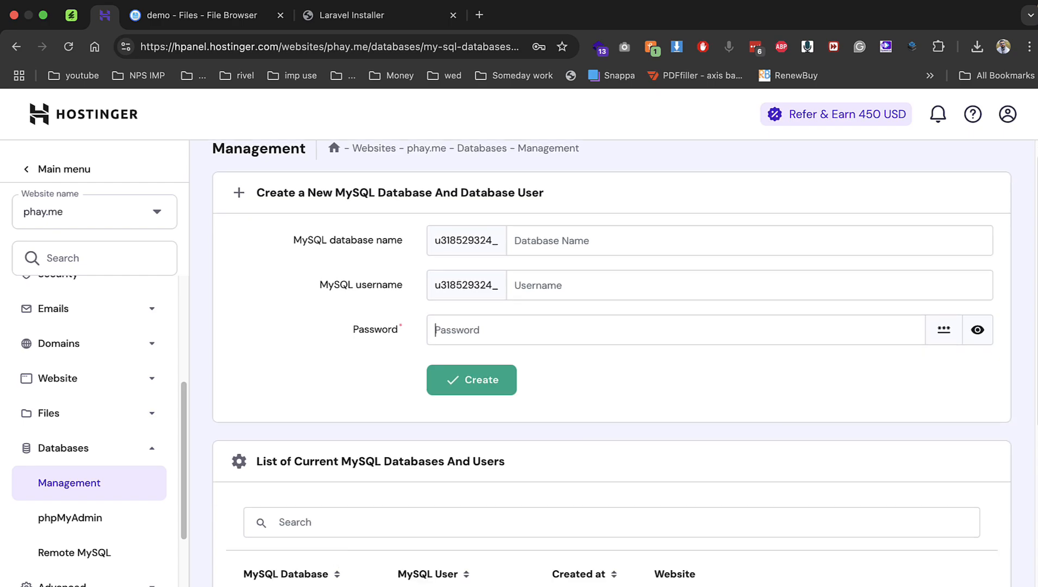
click(375, 23)
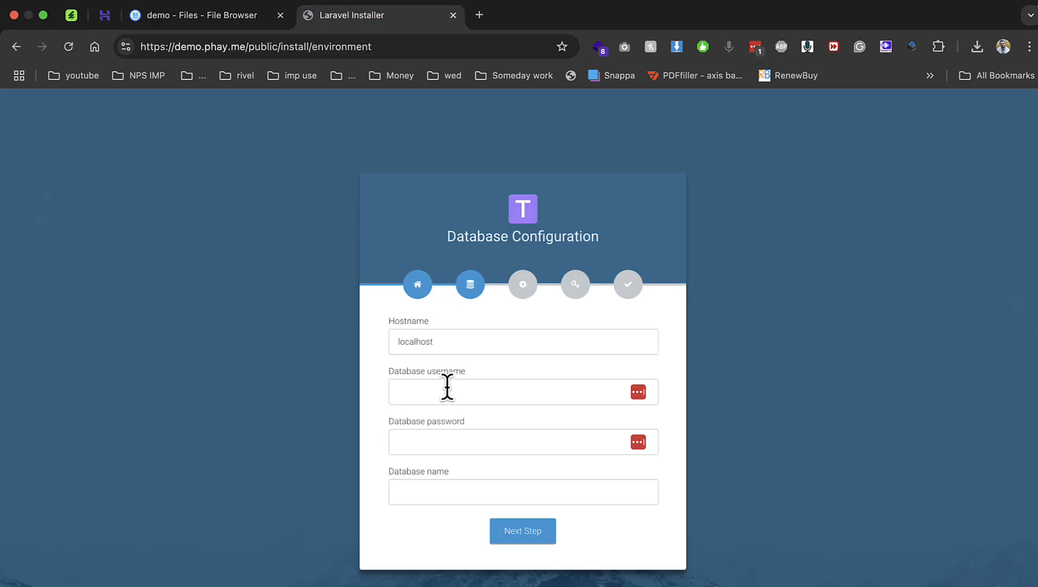
click(447, 392)
text(u318529324_demo1)
click(407, 443)
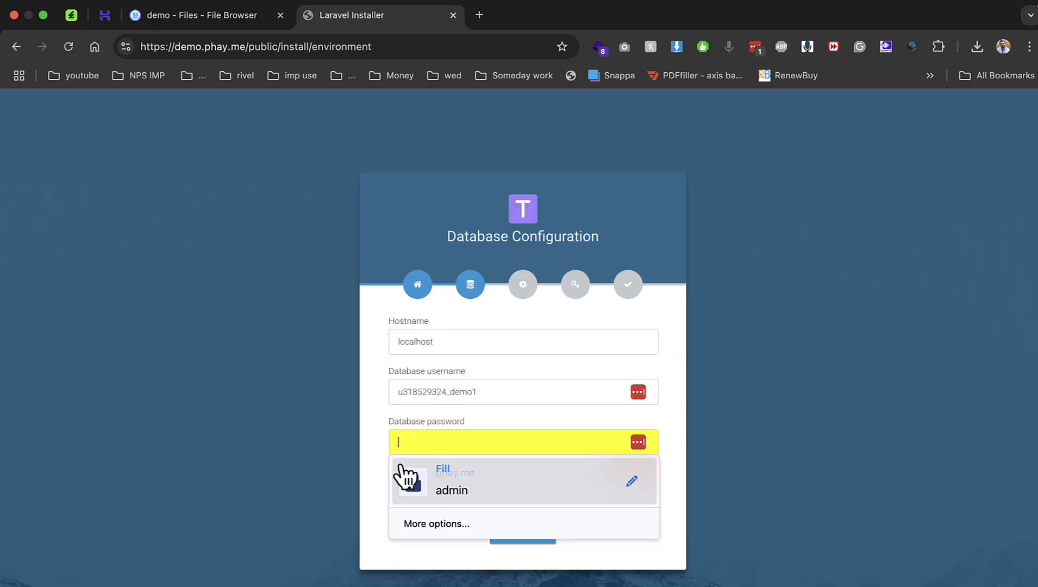
click(402, 468)
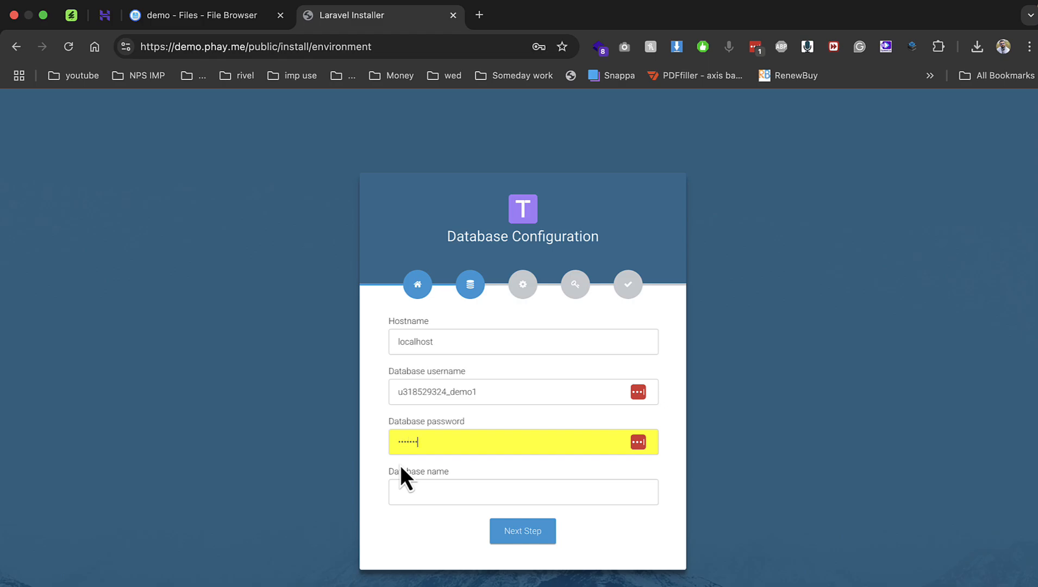
key(Tab)
text(u318529324_demo1)
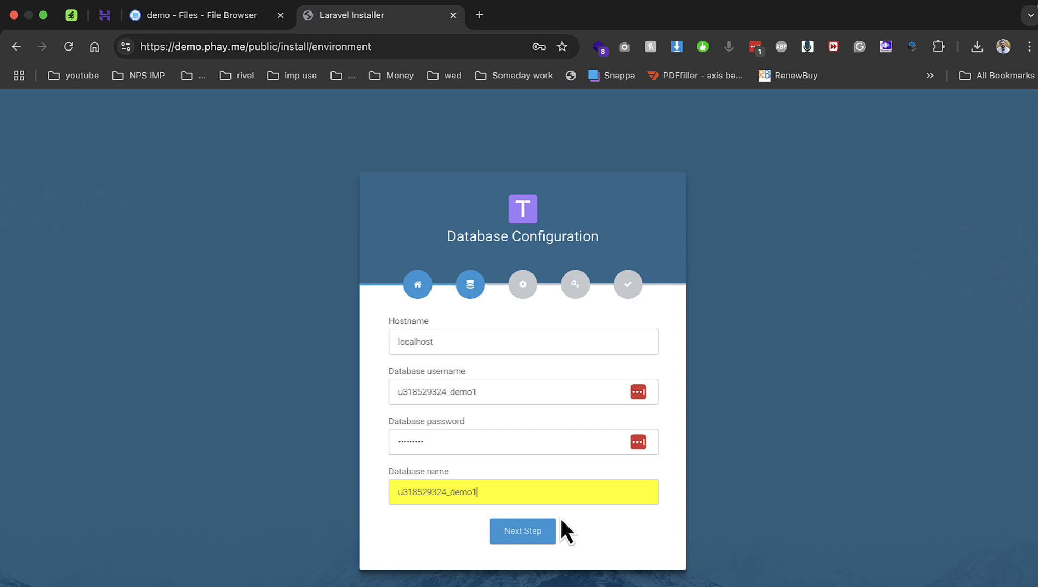
Submit the database settings, pass the requirements check, and return to File Browser.
click(545, 530)
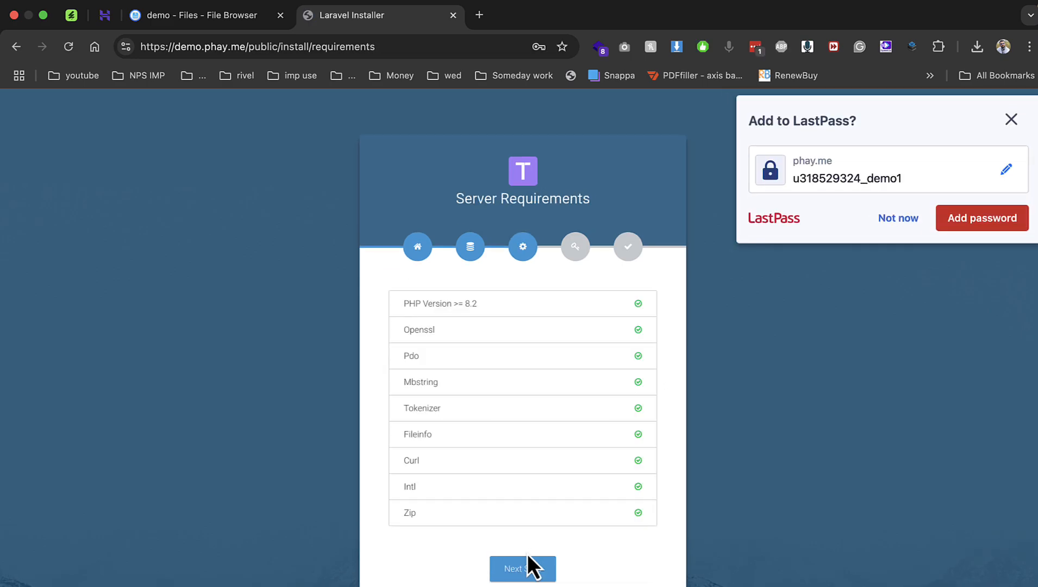
click(530, 566)
click(898, 218)
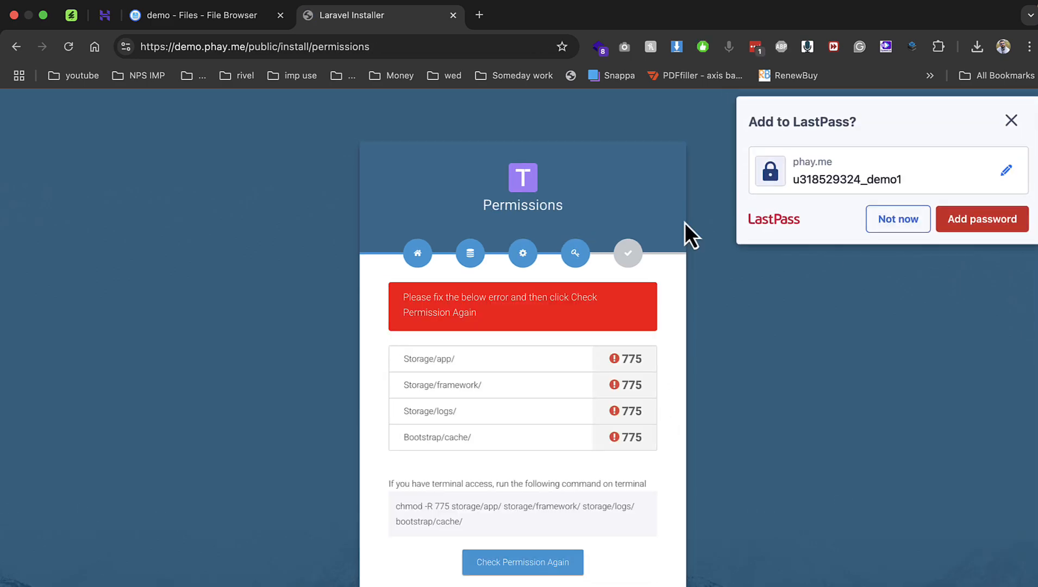
click(211, 14)
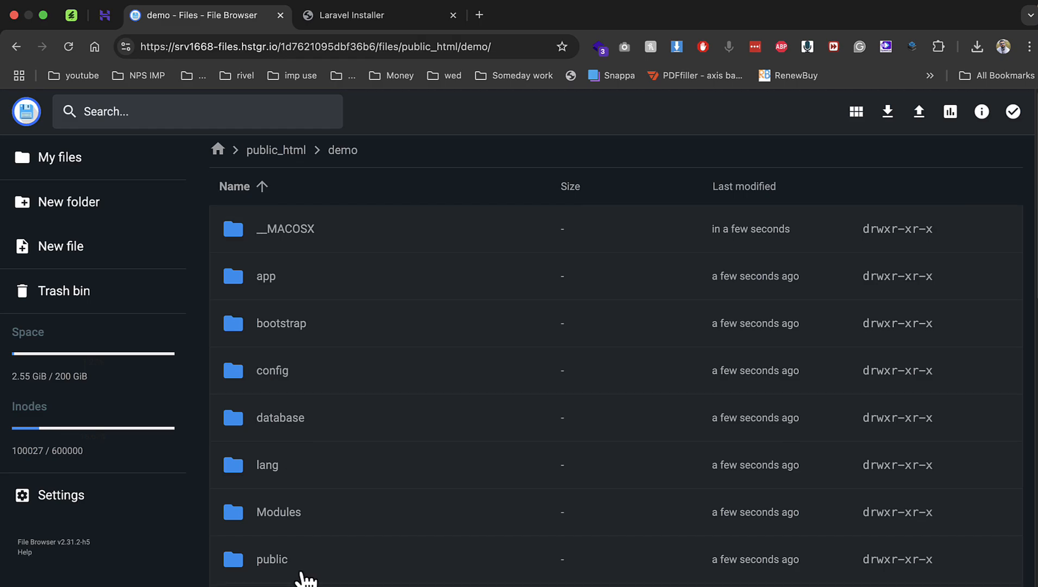
Open storage and give its app folder 777 permissions with group and others write.
scroll(298, 575, down, 4)
double_click(281, 520)
right_click(286, 235)
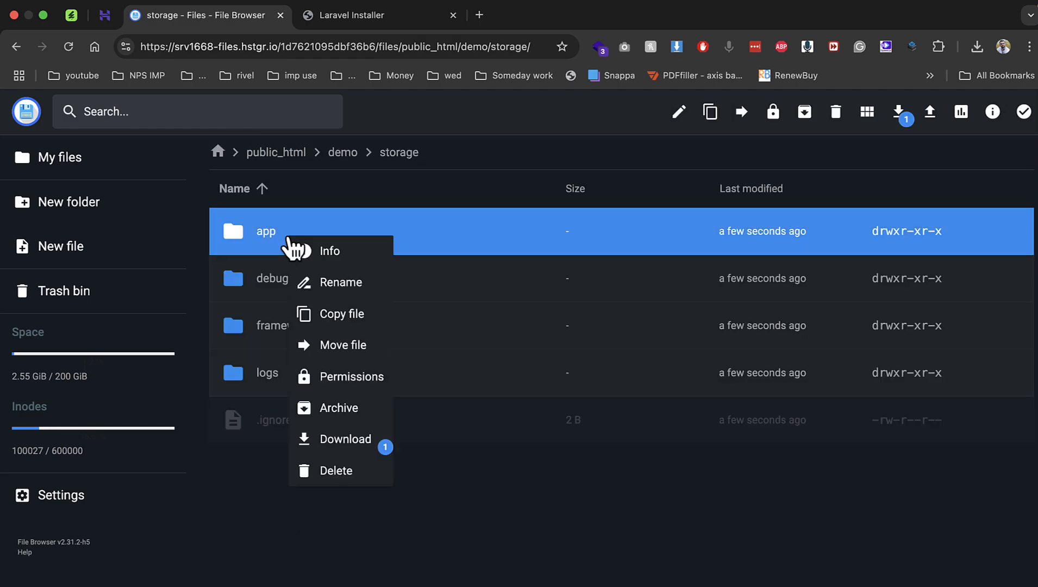
click(350, 377)
click(521, 313)
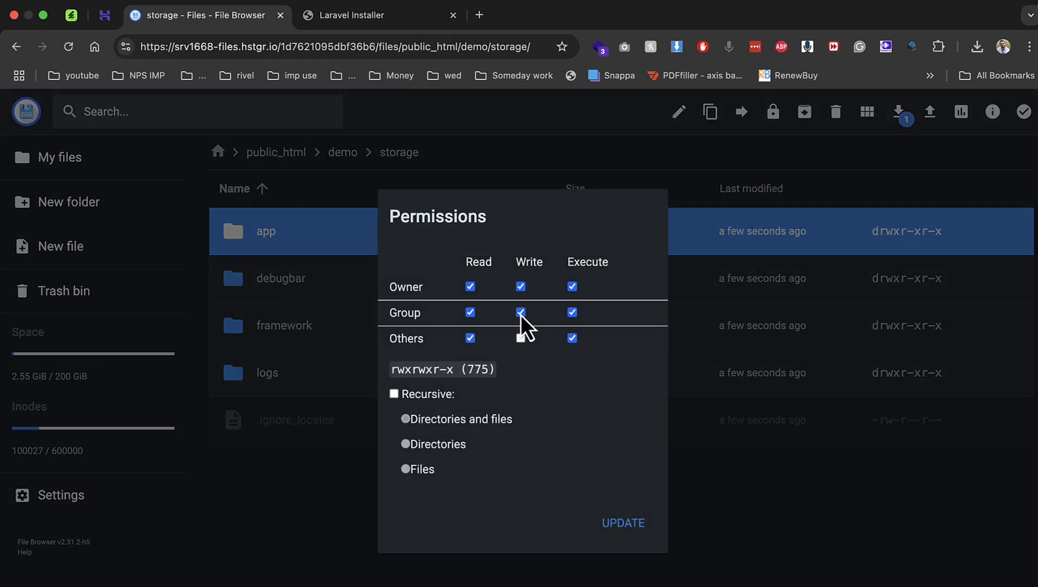
click(520, 338)
click(620, 521)
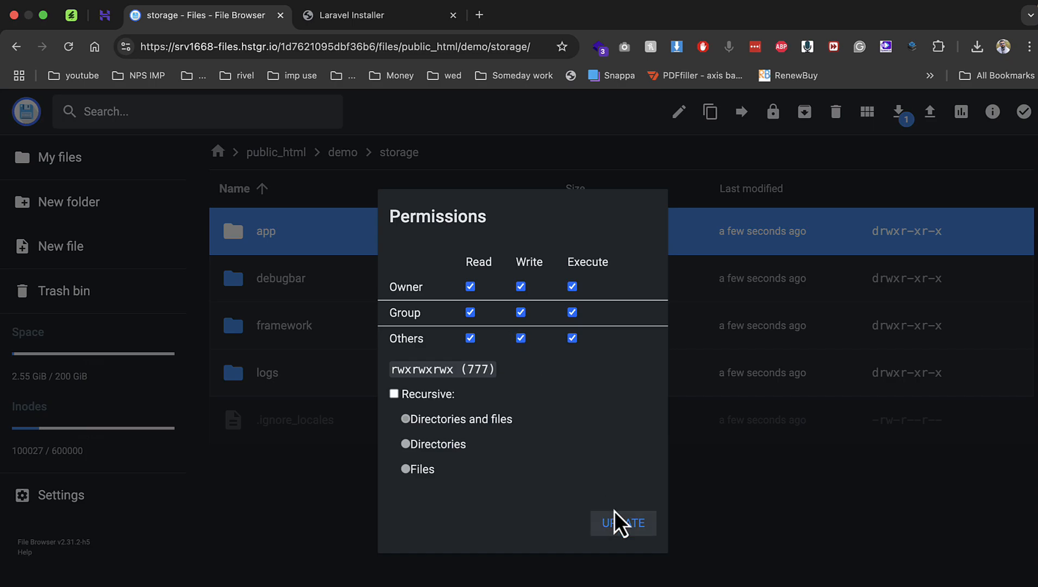
Give storage's framework and logs folders 777 write permissions.
right_click(326, 329)
click(370, 468)
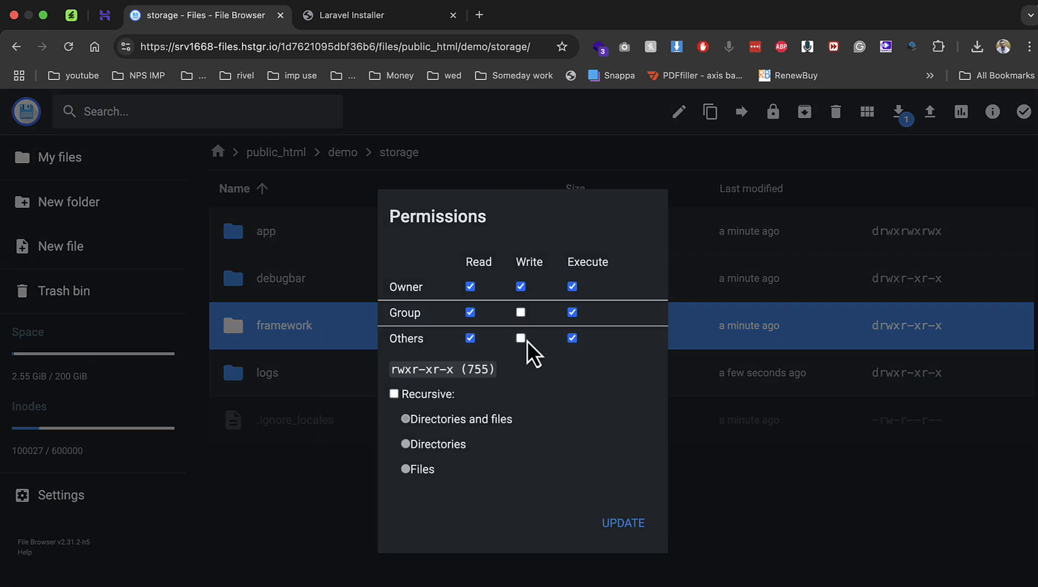
click(597, 516)
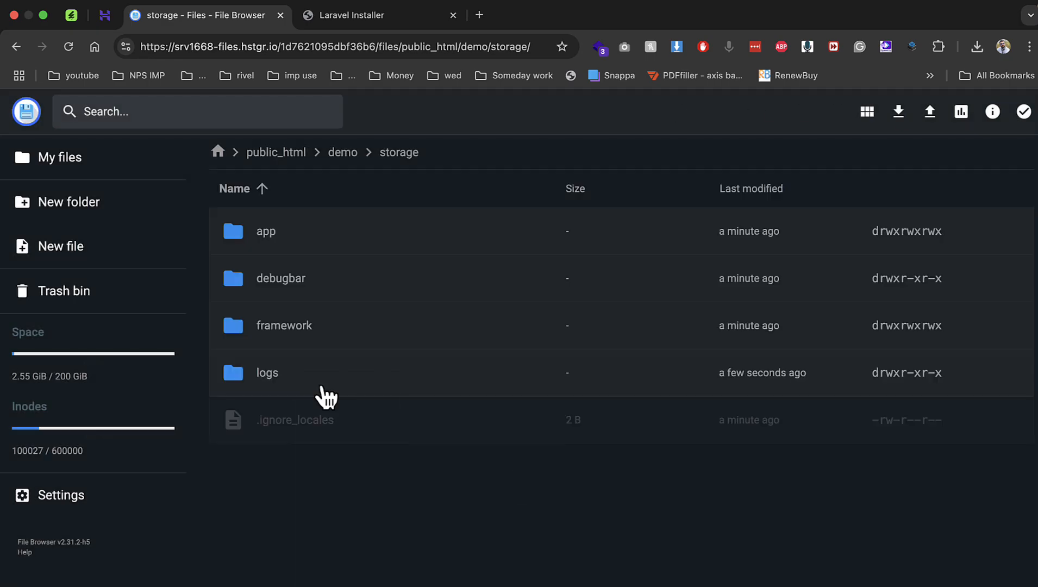
right_click(321, 389)
click(367, 514)
click(520, 338)
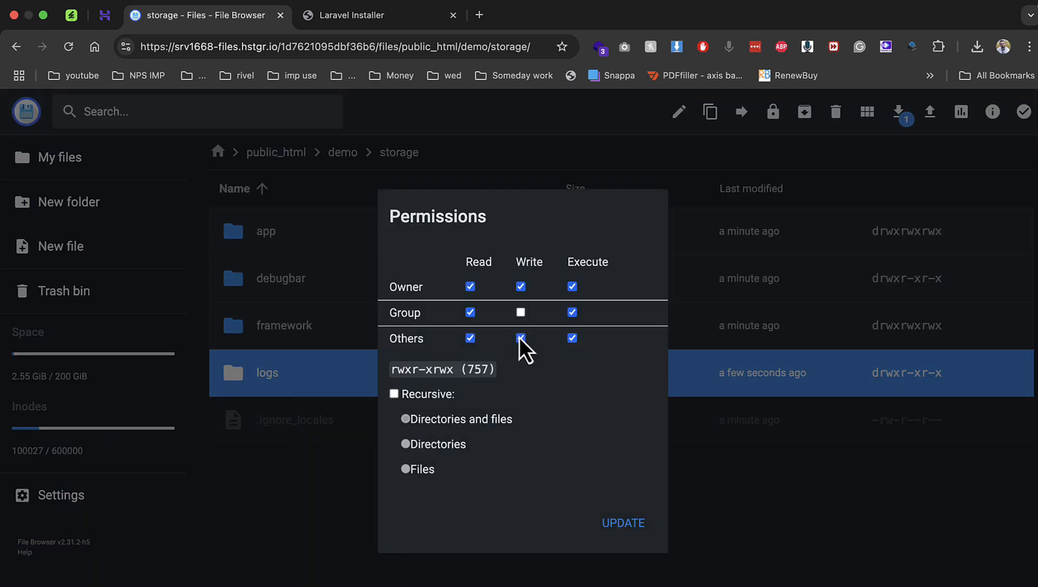
click(521, 312)
click(609, 529)
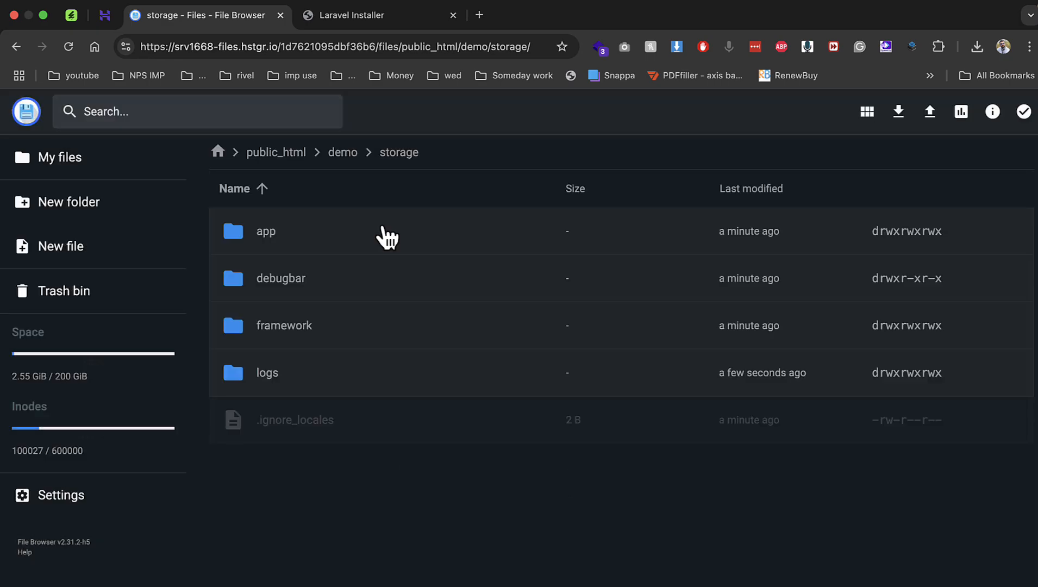
Give bootstrap/cache write permissions and reload the installer's permissions check.
click(343, 153)
double_click(278, 343)
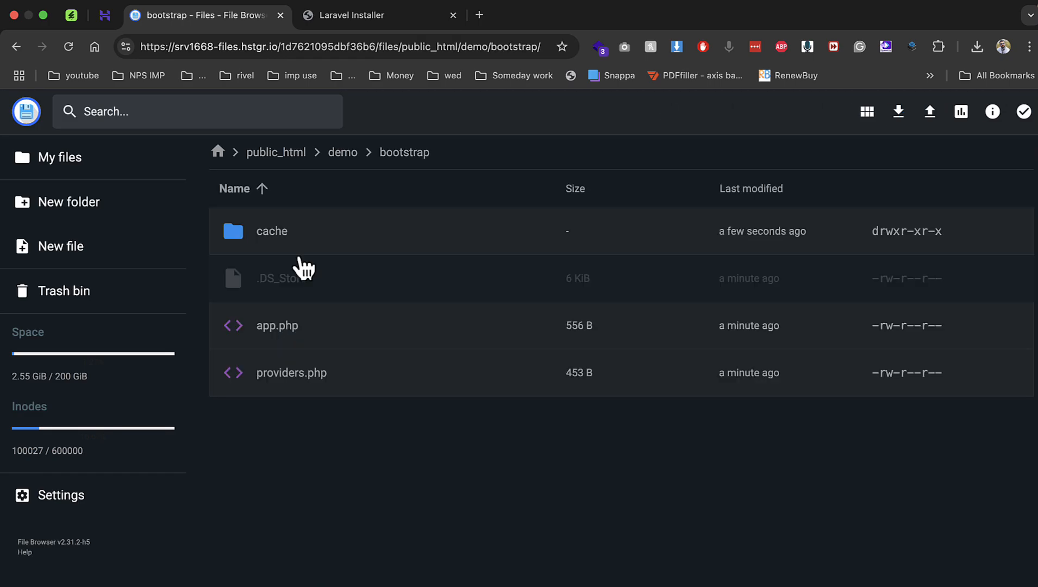
right_click(286, 228)
click(352, 357)
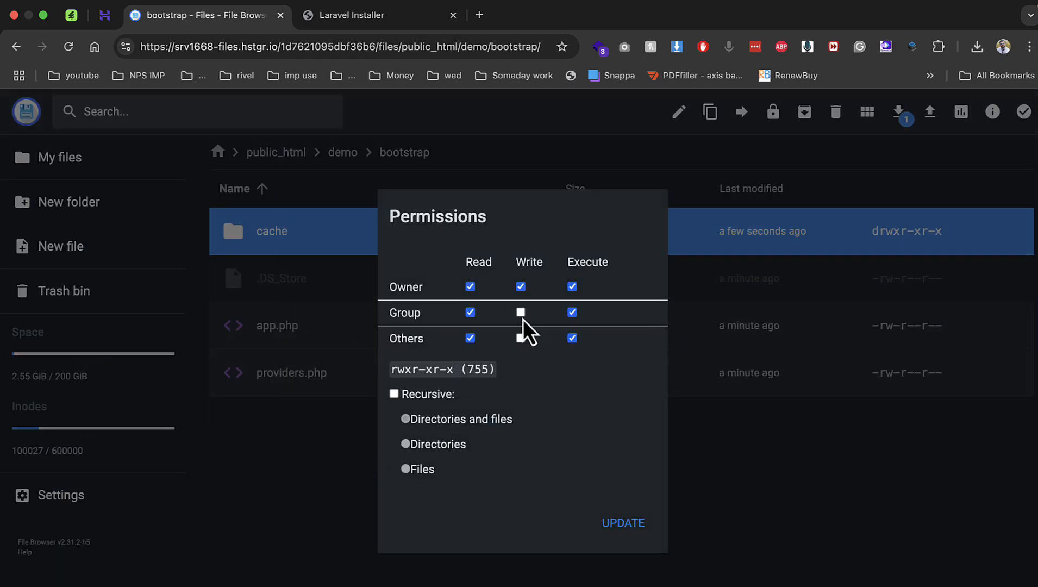
click(521, 313)
click(624, 523)
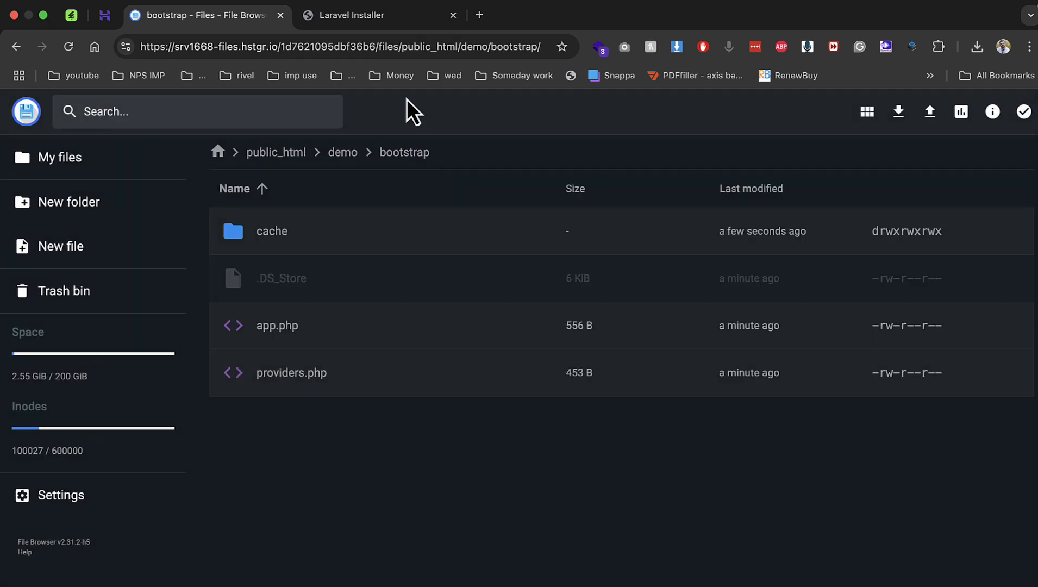
click(332, 16)
key(super+r)
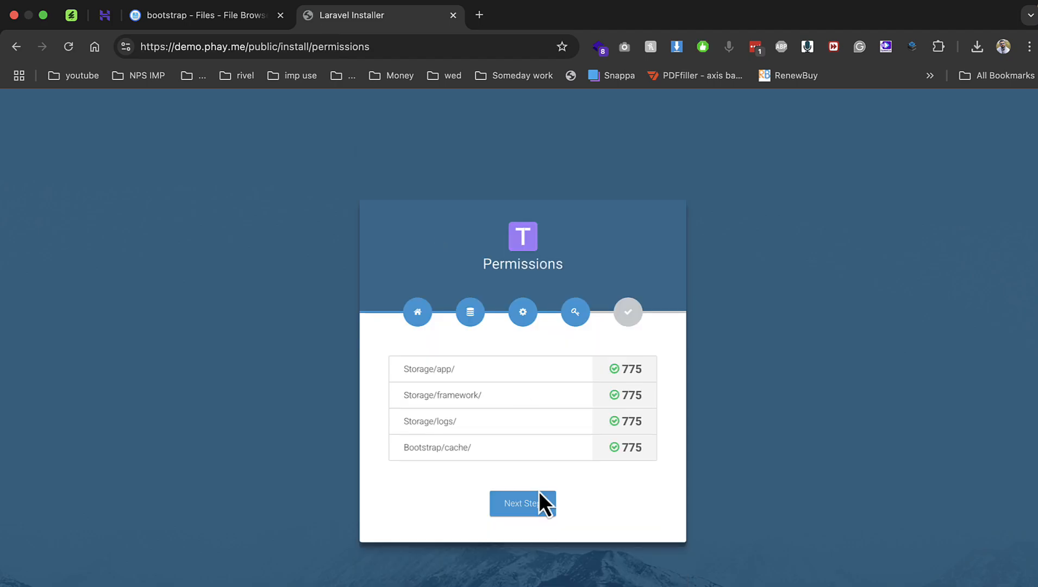
Finish the TableTrack installation and pin the installer tab.
click(539, 502)
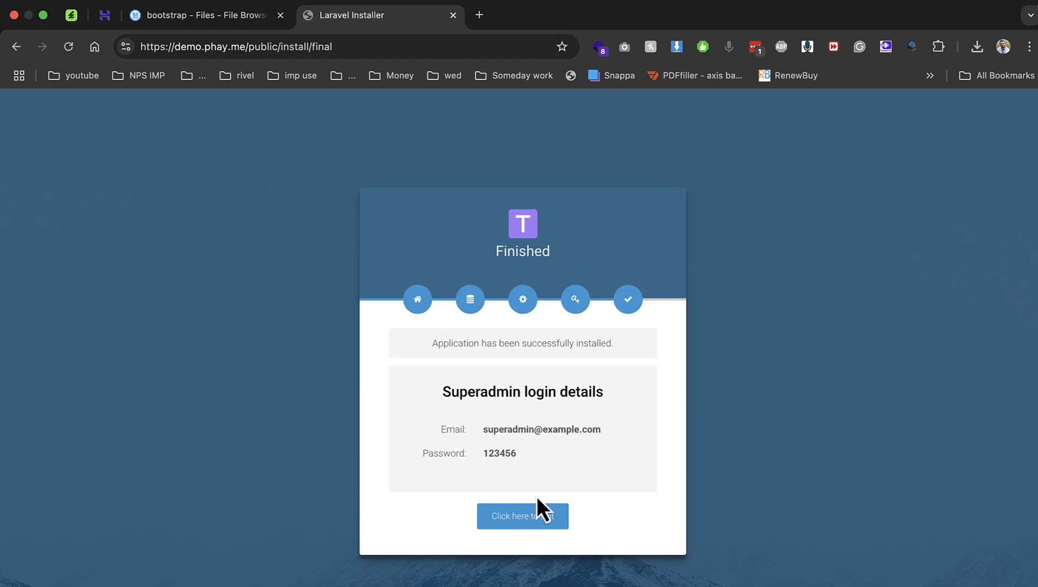
right_click(376, 20)
click(402, 128)
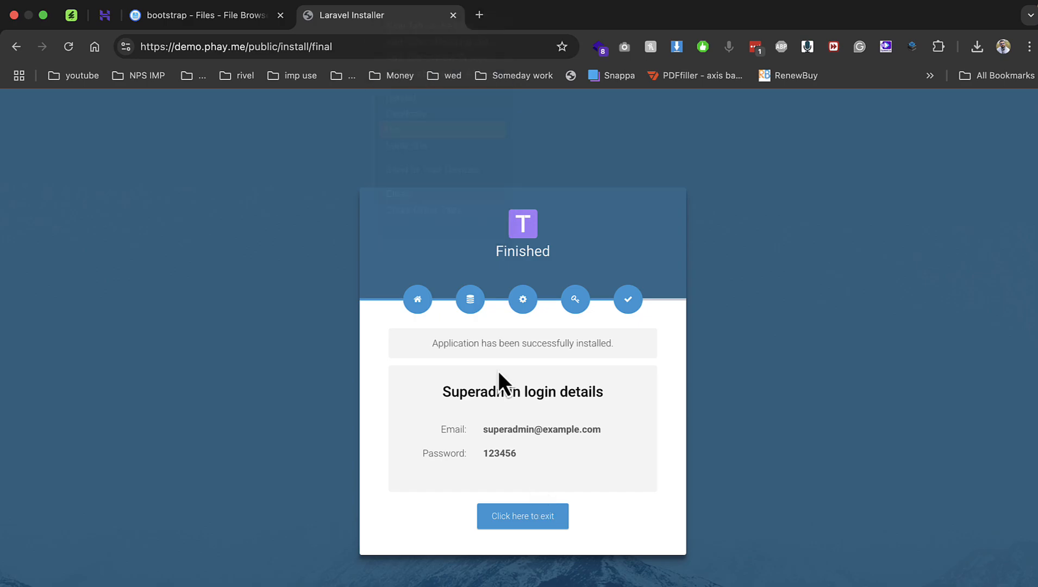
Open the 'Click here to exit' link in a new tab and close the Files tab.
right_click(536, 516)
click(599, 313)
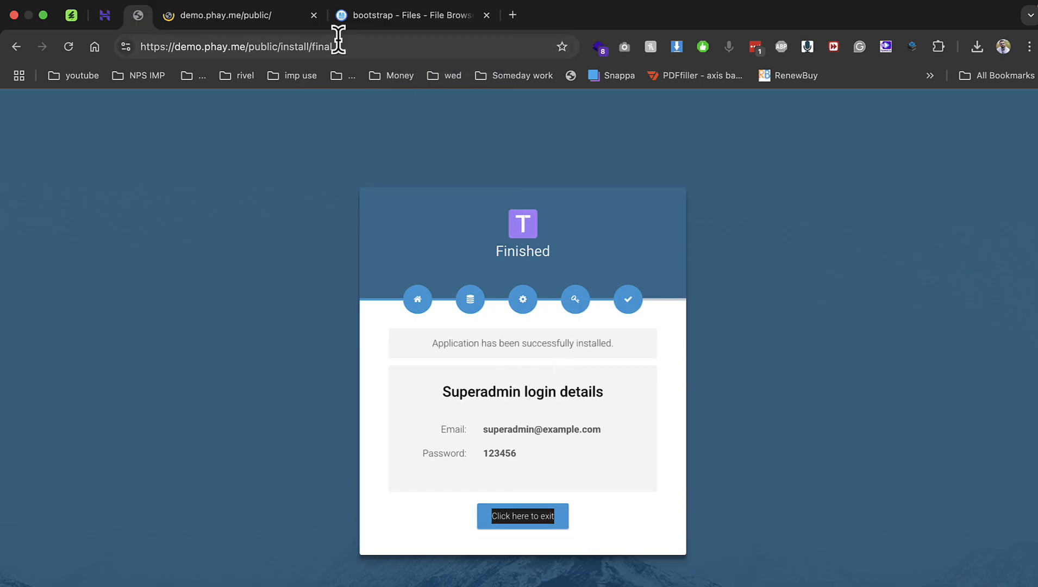
click(487, 16)
click(285, 20)
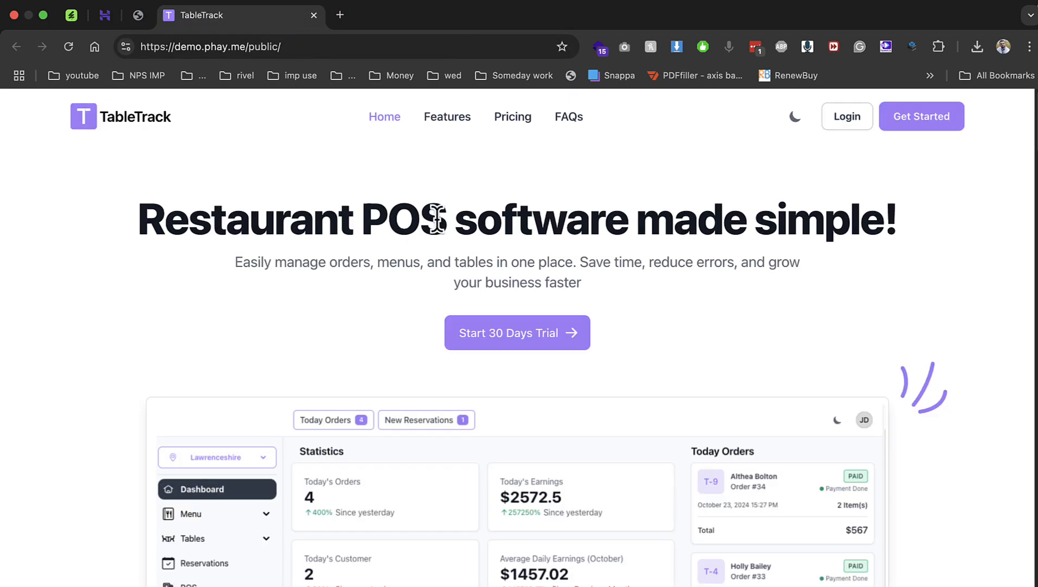
Scroll the landing page down to the pricing comparison with the $10.00 monthly and $199.00 Life Time plans.
scroll(542, 262, down, 5)
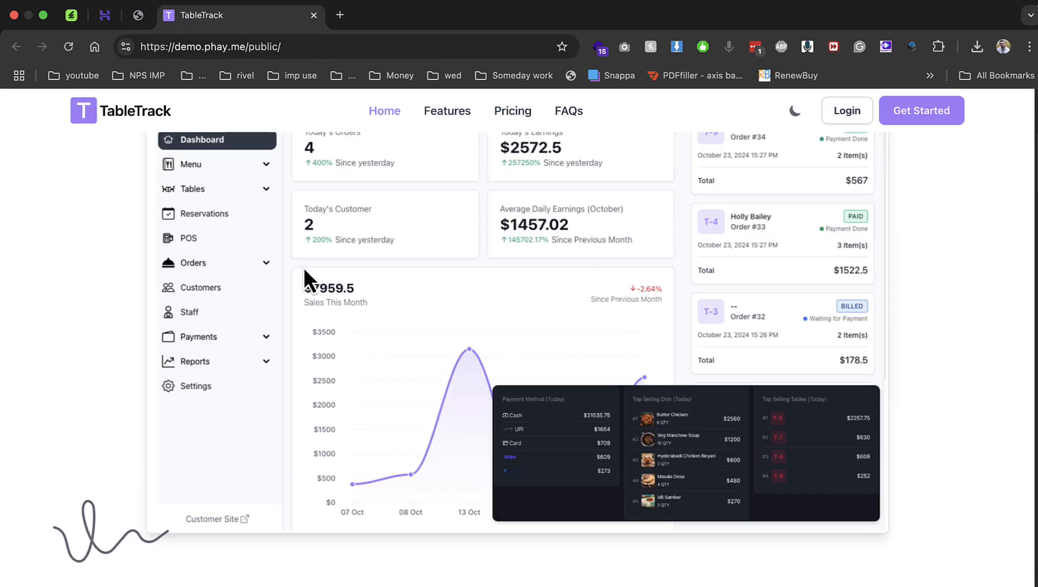
scroll(304, 270, down, 15)
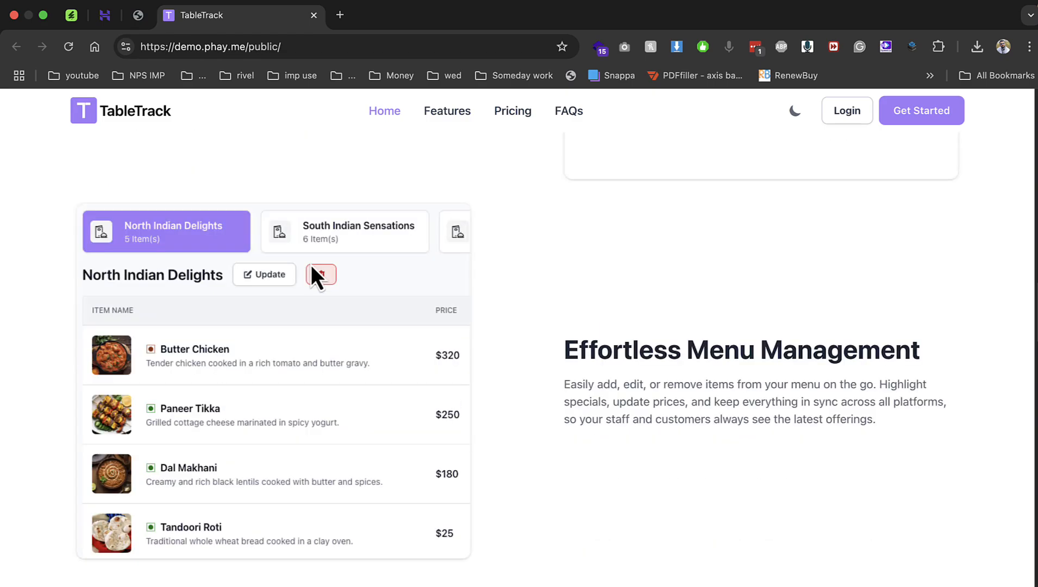
scroll(311, 265, up, 20)
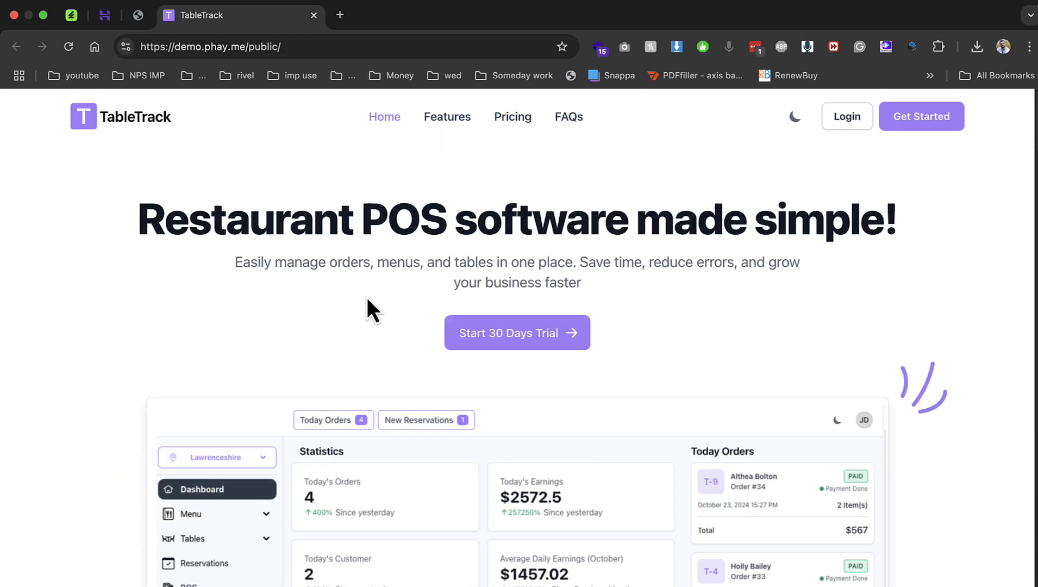
scroll(366, 297, down, 10)
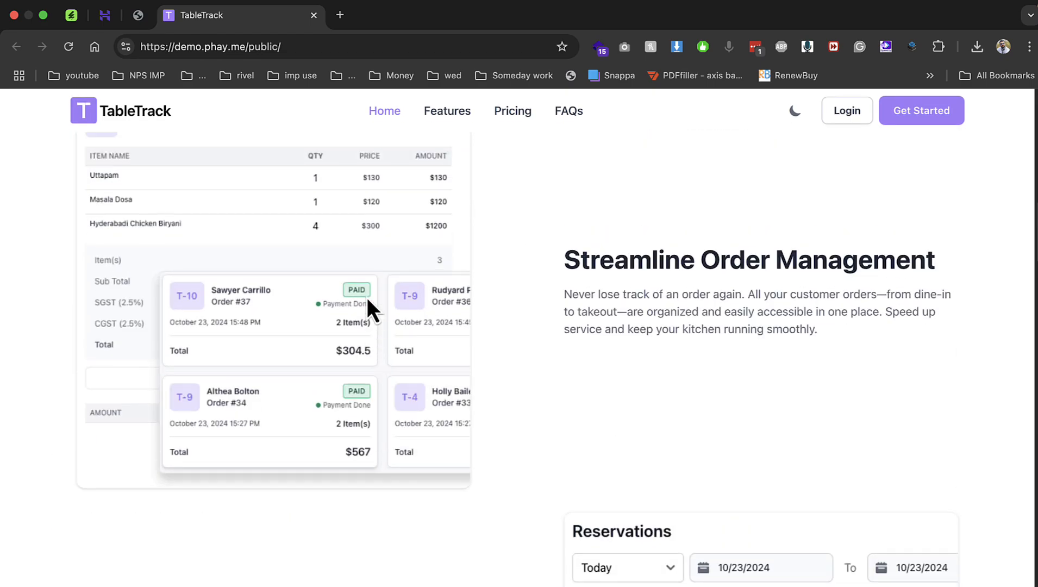
scroll(366, 298, up, 1)
scroll(520, 343, down, 6)
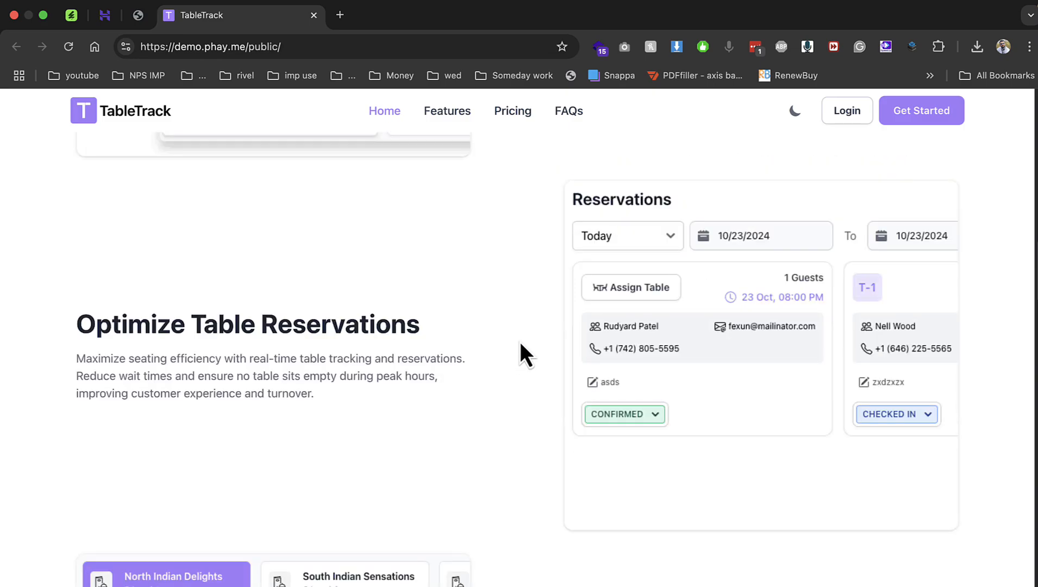
scroll(512, 341, down, 15)
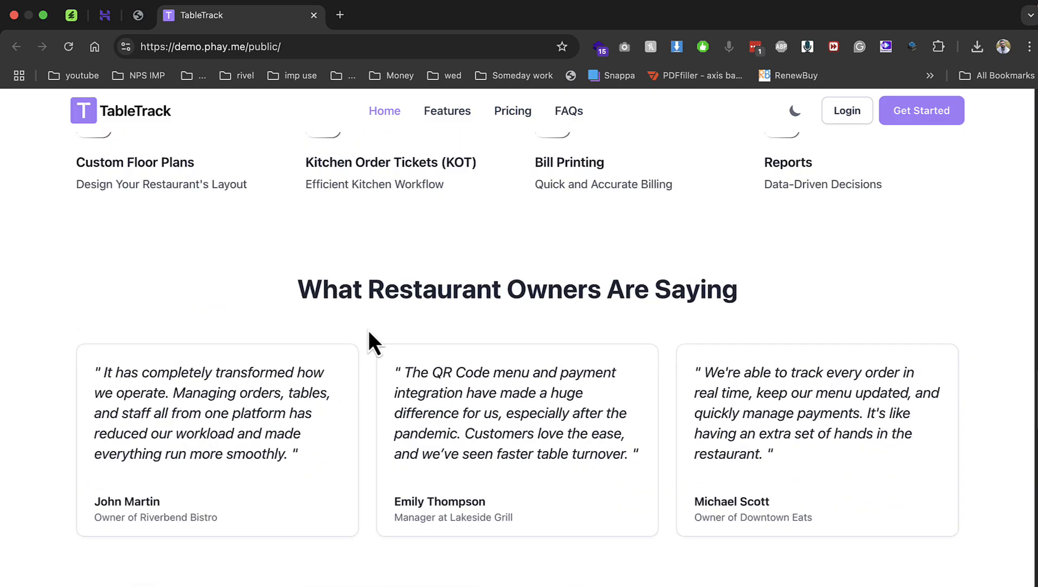
scroll(512, 330, down, 10)
scroll(336, 286, up, 2)
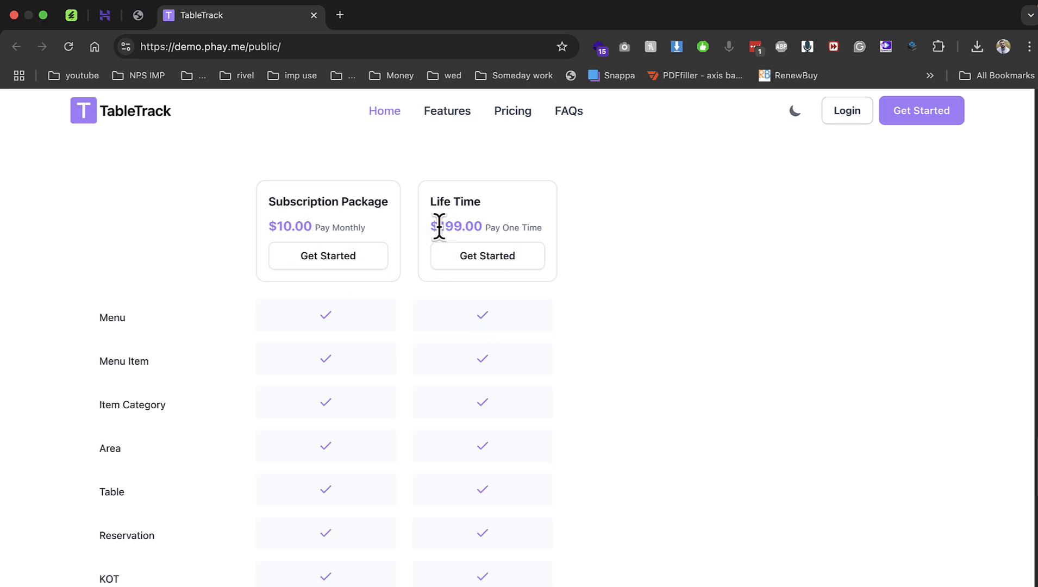
drag(439, 226, 577, 231)
scroll(521, 346, down, 4)
drag(321, 271, 323, 508)
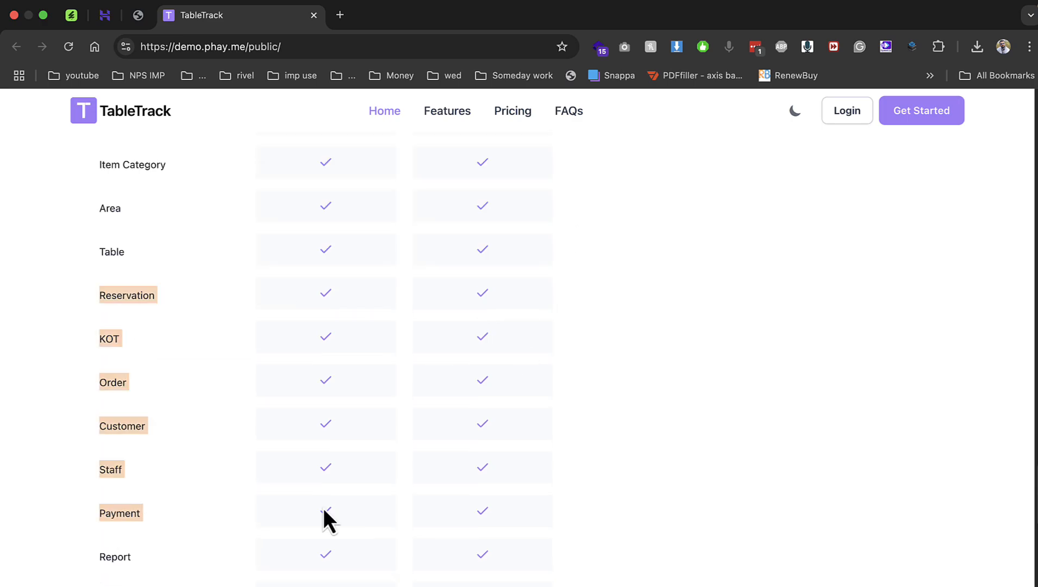
scroll(365, 512, down, 9)
scroll(519, 394, up, 9)
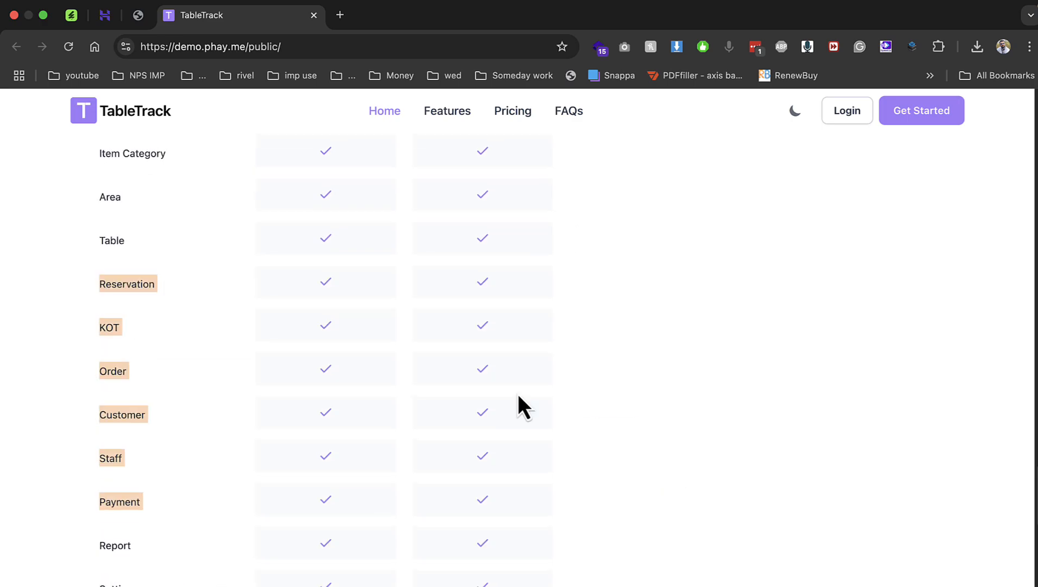
Log in as superadmin with the email copied from the installer tab and the superadmin password.
click(848, 112)
click(136, 17)
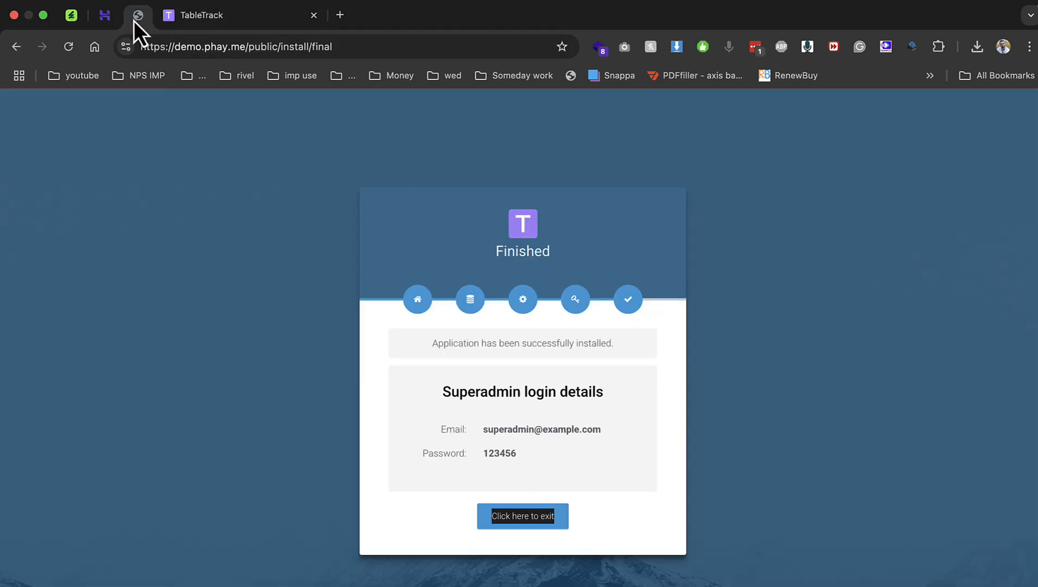
triple_click(514, 431)
key(super+c)
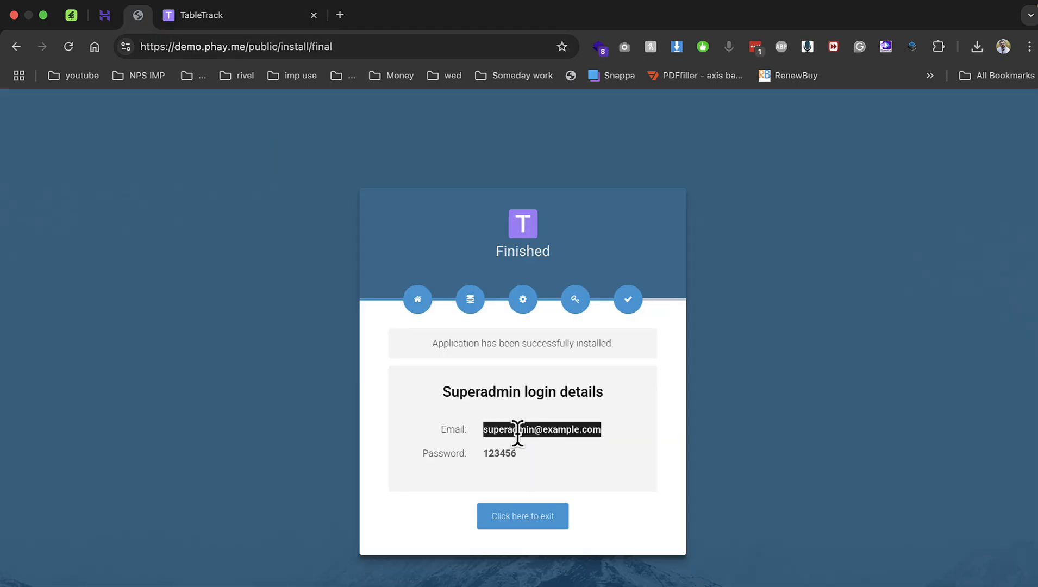
click(250, 17)
key(super+v)
key(Tab)
text(12345)
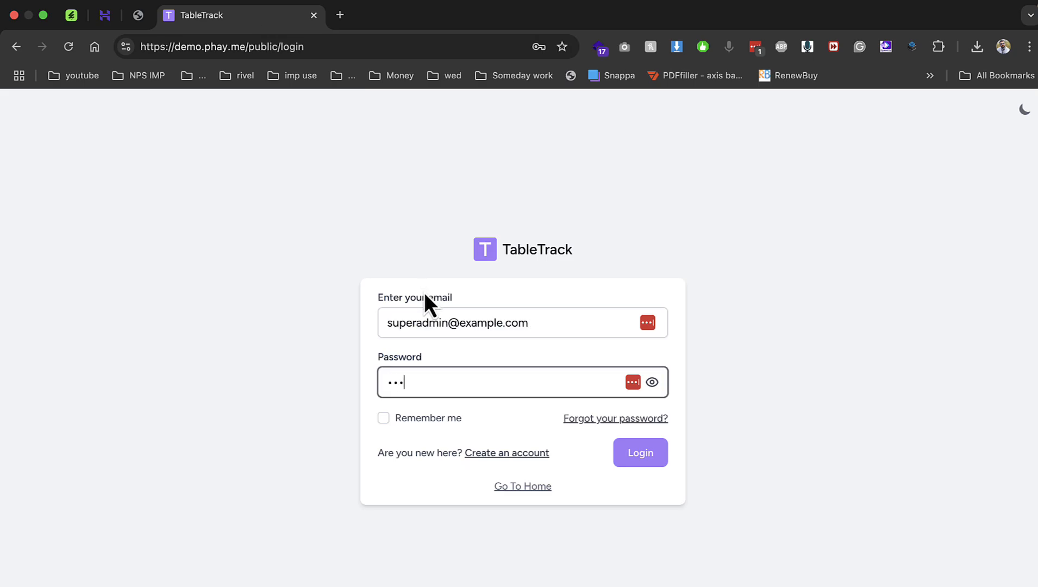
text(6)
click(641, 454)
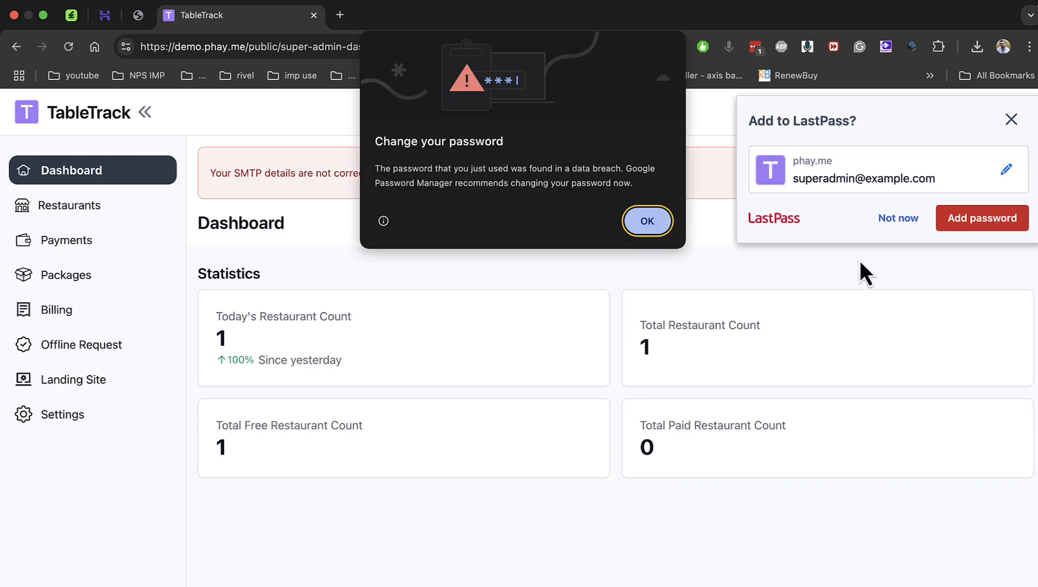
Dismiss the browser password prompts and check the email settings against the Hostinger page.
click(665, 228)
click(898, 217)
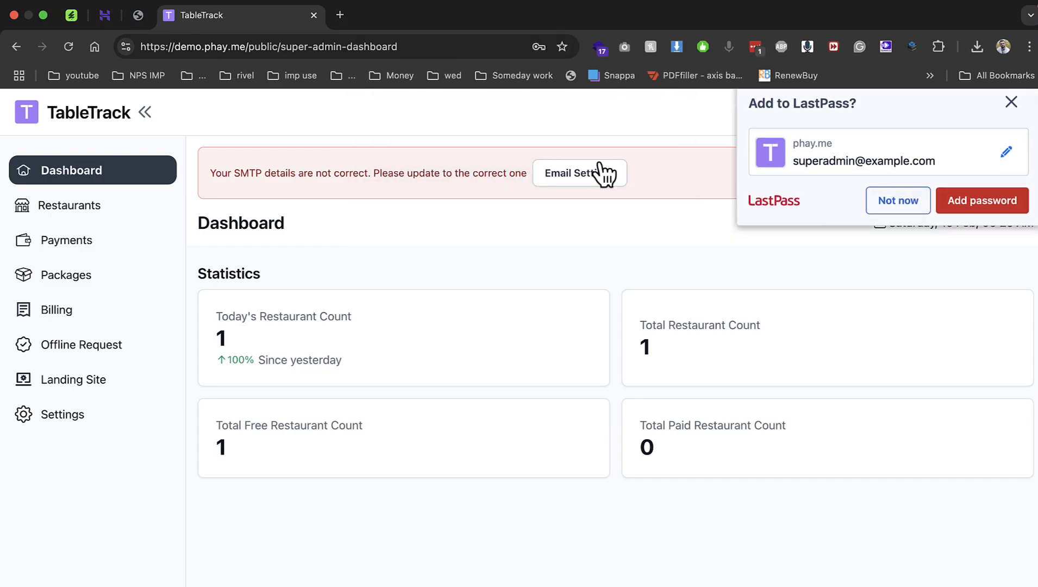
click(597, 175)
click(110, 17)
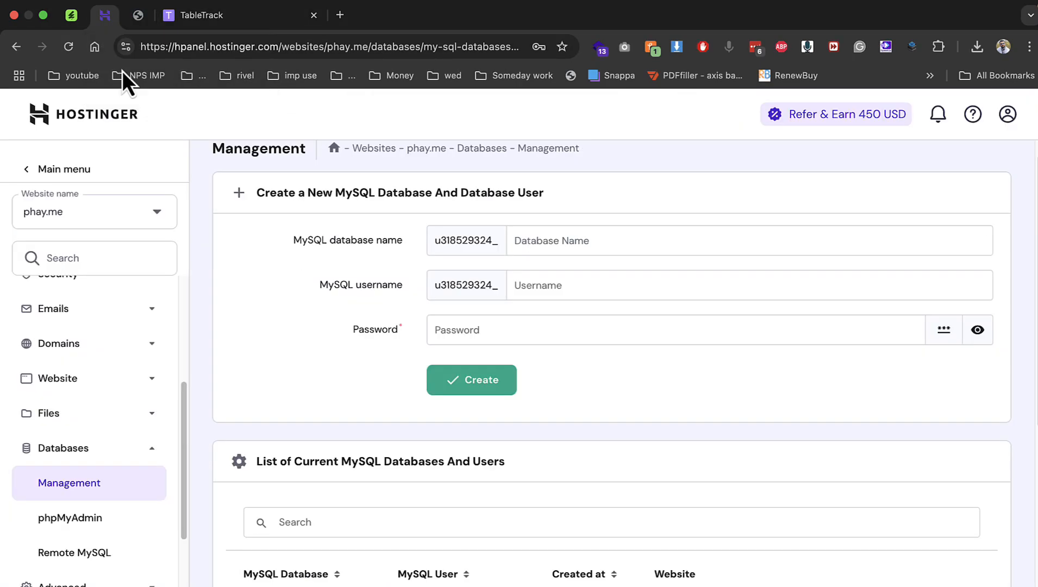
click(228, 15)
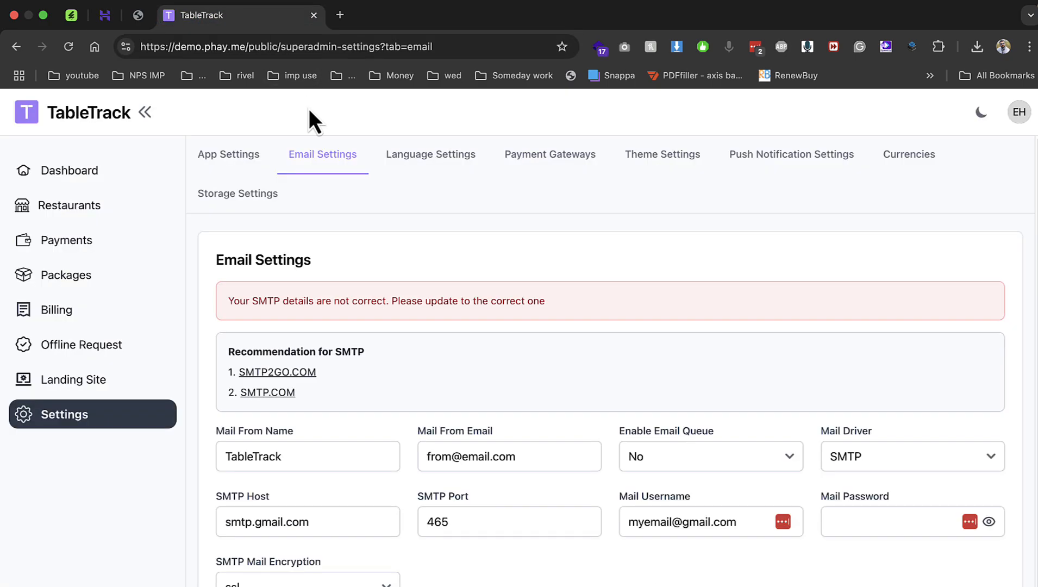
scroll(438, 419, down, 1)
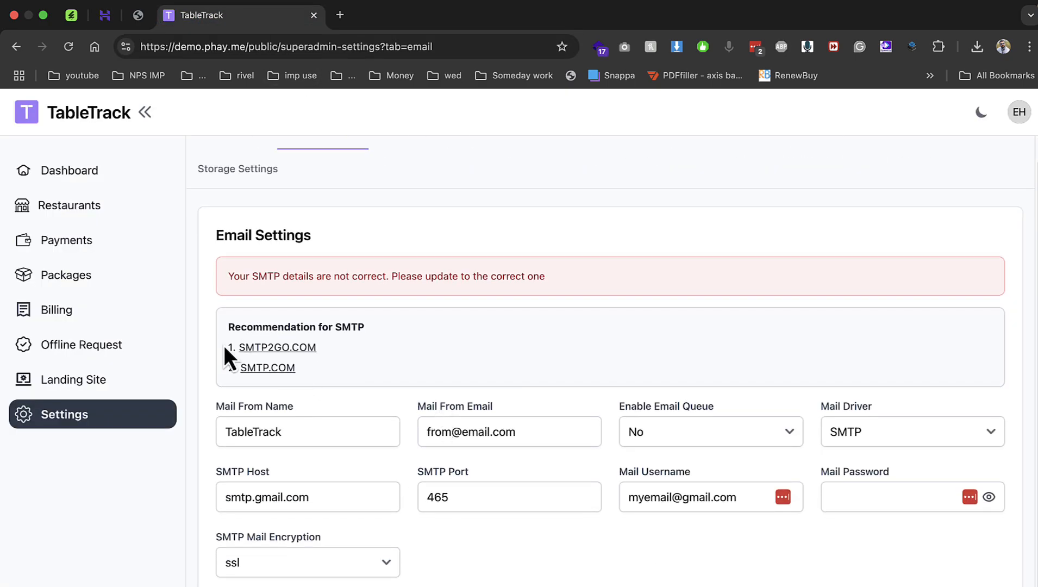
Browse the Restaurants, Payments, Packages and Landing Site pages, then open App Settings.
click(82, 211)
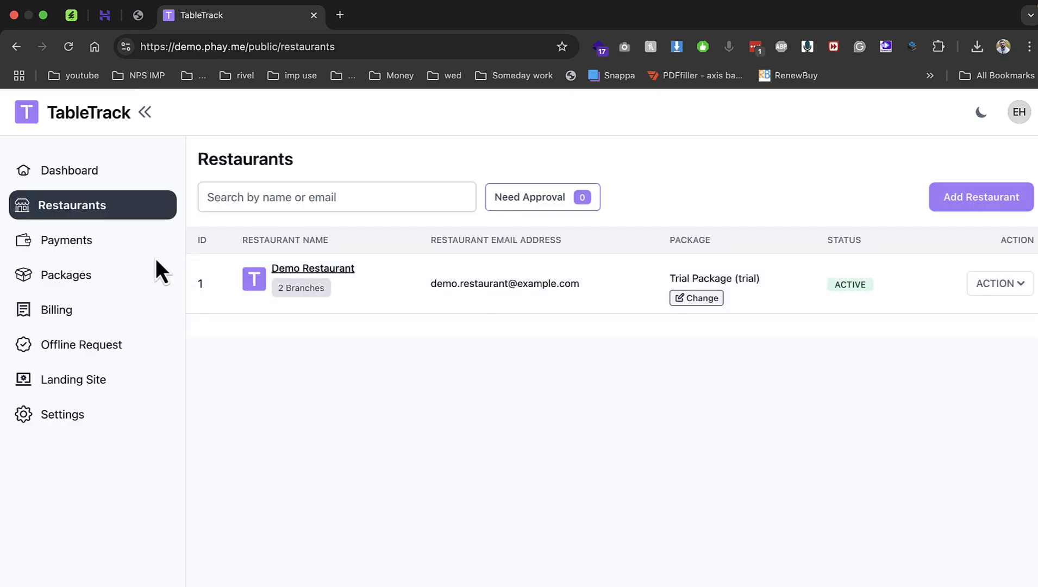
click(149, 243)
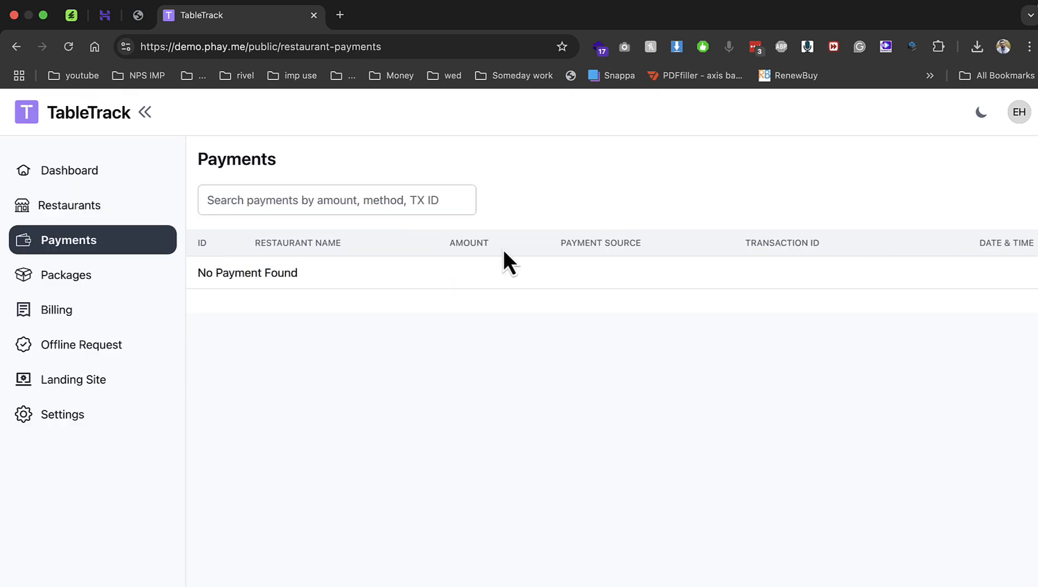
click(133, 277)
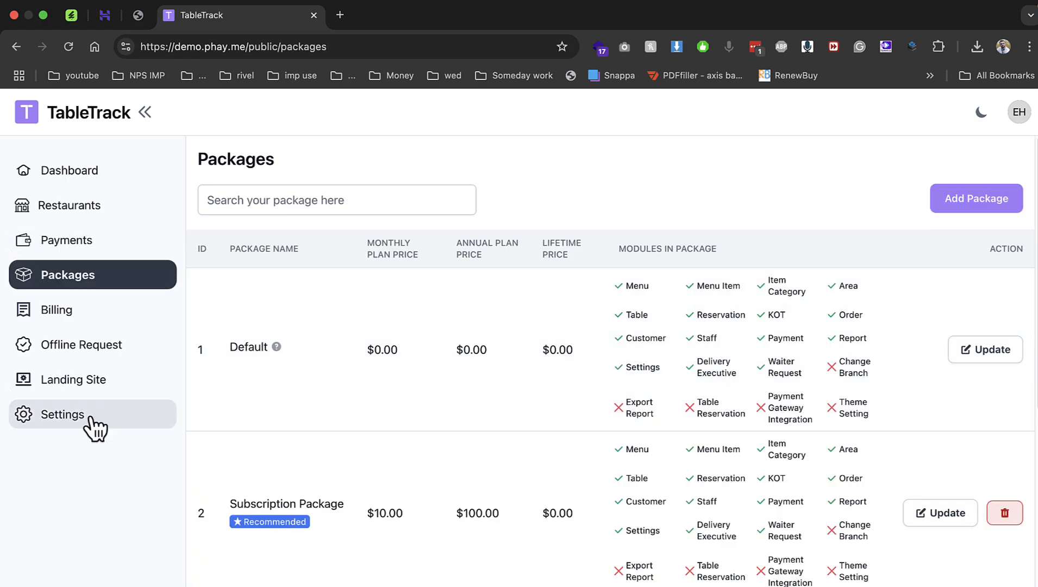
click(89, 389)
scroll(383, 345, down, 1)
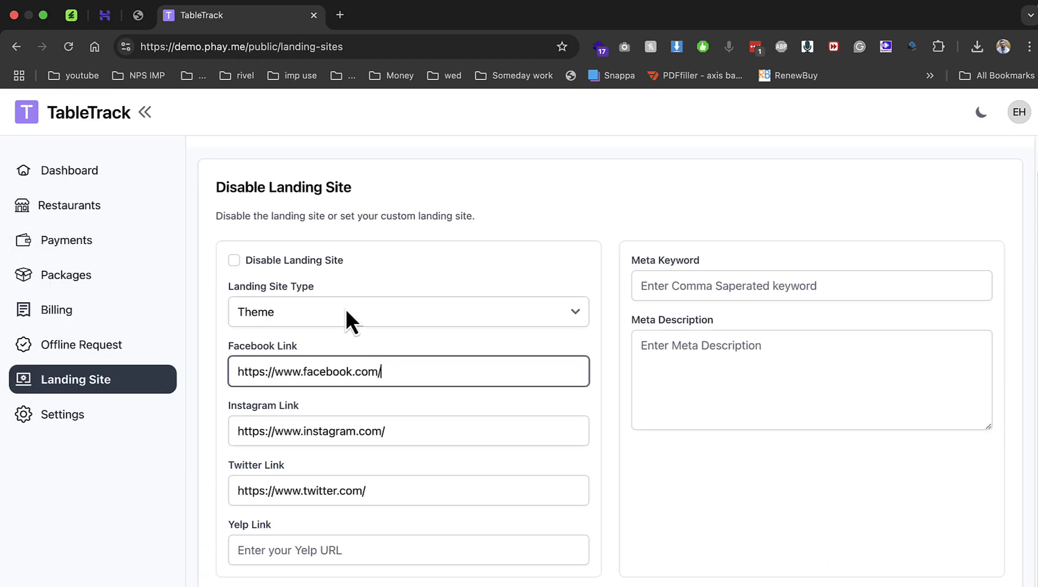
click(341, 312)
click(419, 262)
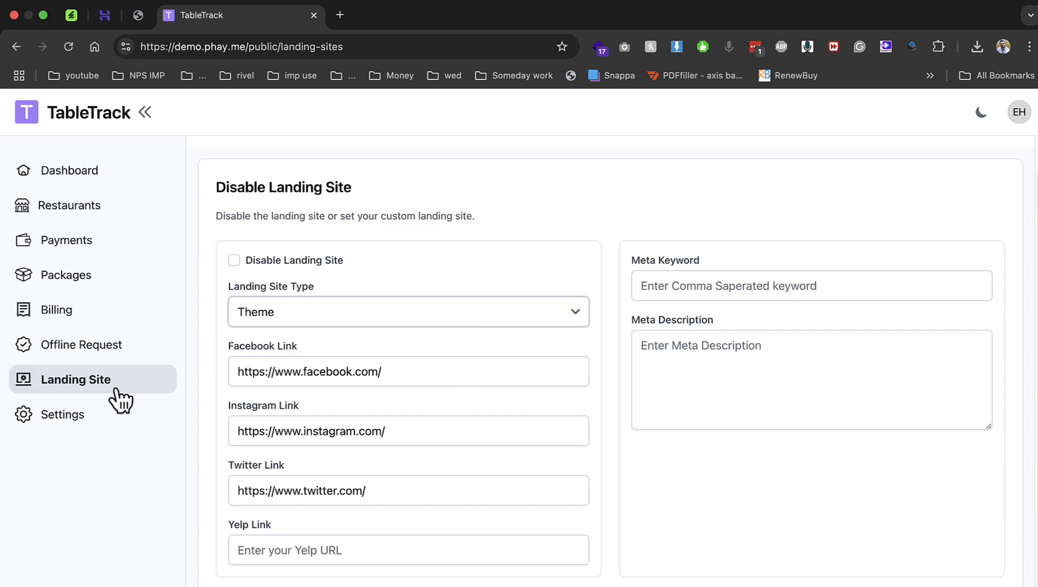
click(103, 416)
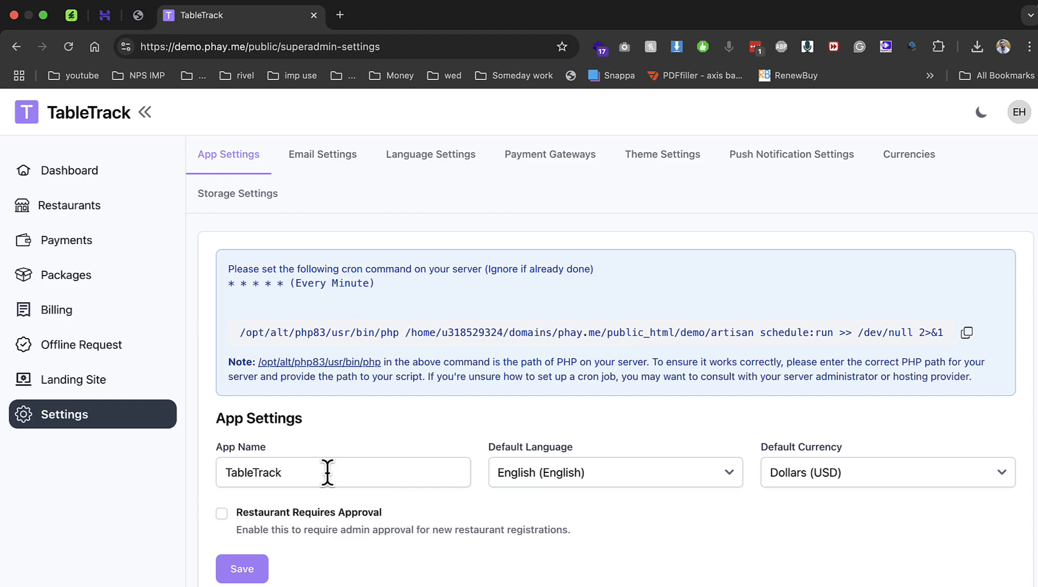
Rename the app to TableTracks and save.
click(297, 467)
text(s)
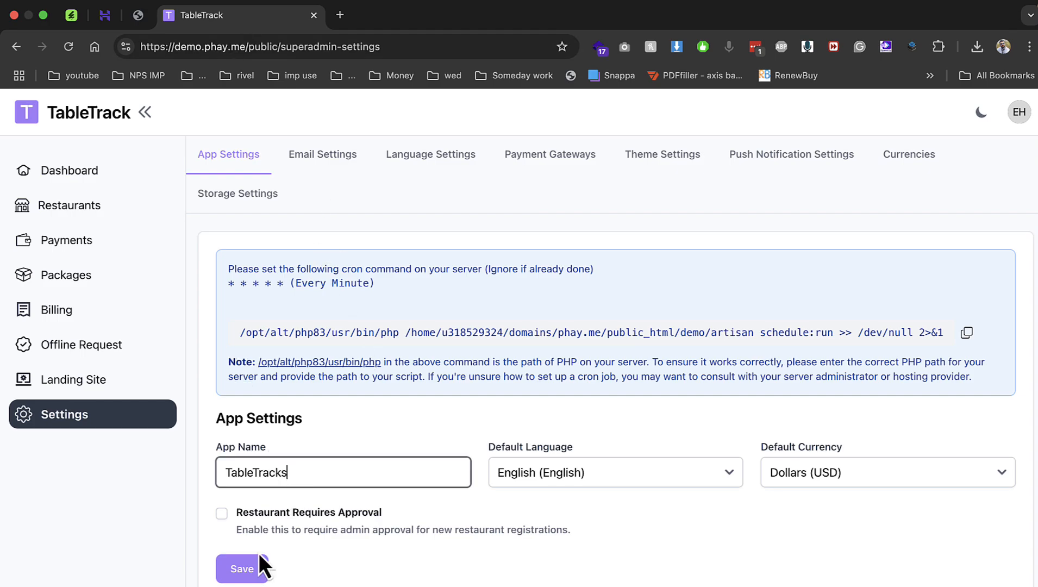
click(257, 568)
Check email settings, enable Razorpay in the TEST environment, and view offline payment methods.
click(347, 153)
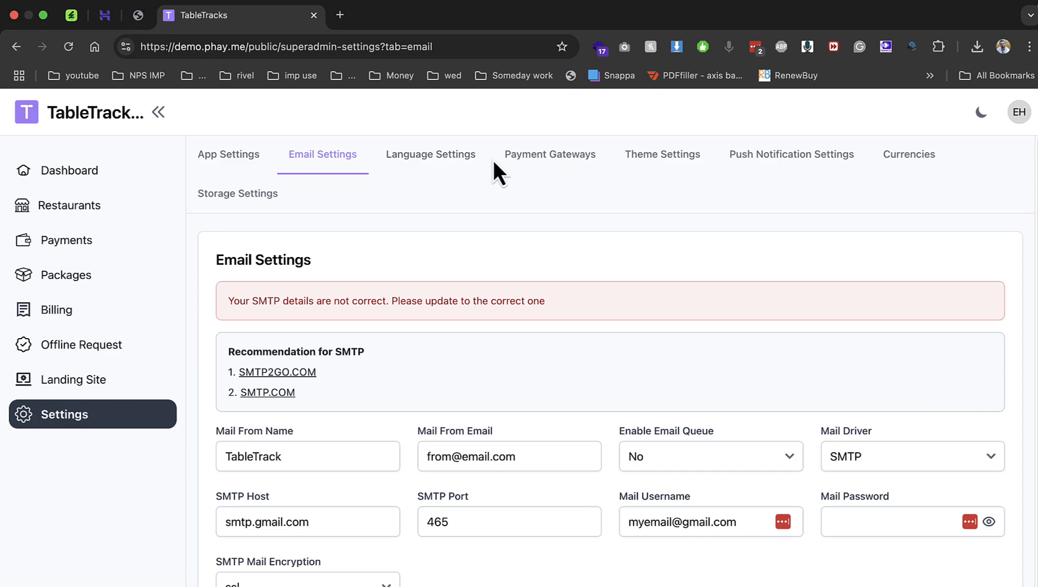
click(529, 155)
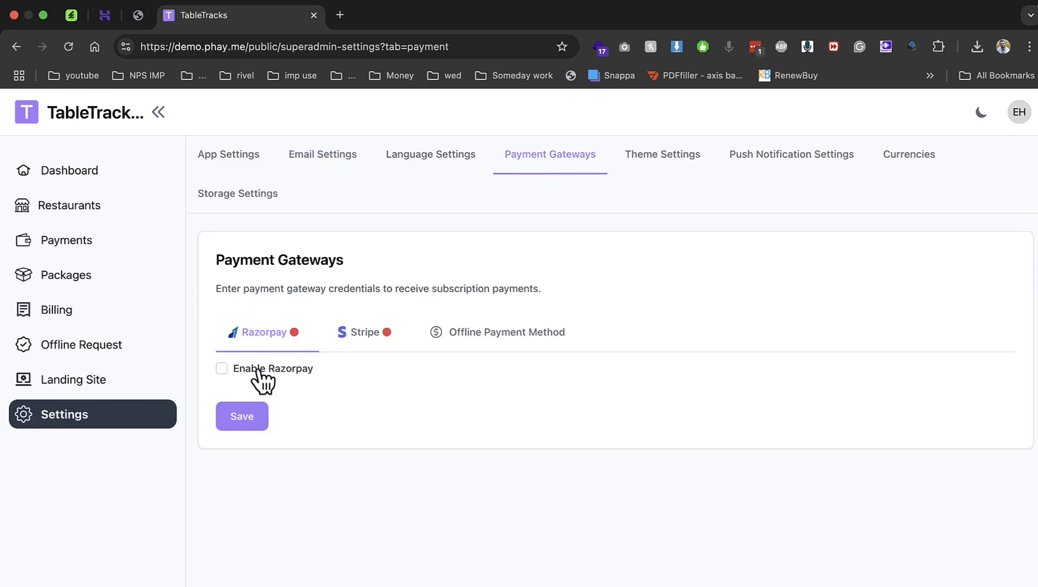
click(222, 369)
click(280, 443)
click(358, 398)
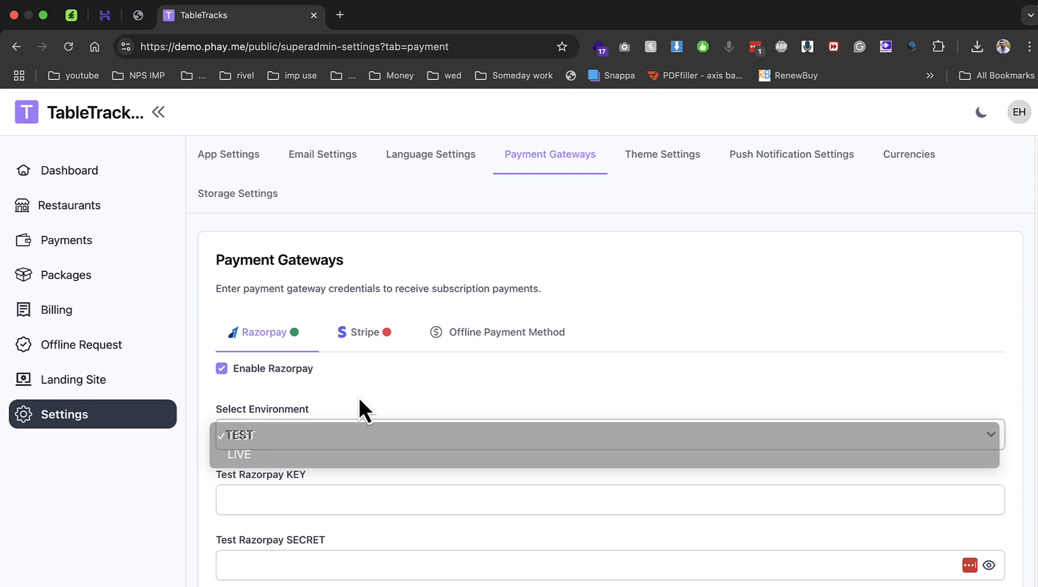
scroll(359, 397, down, 1)
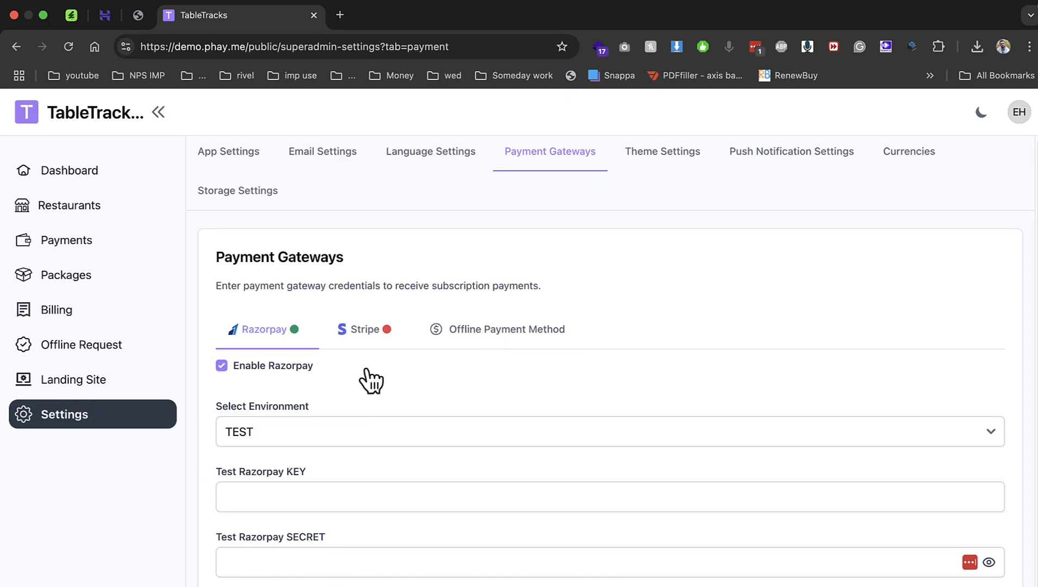
click(432, 344)
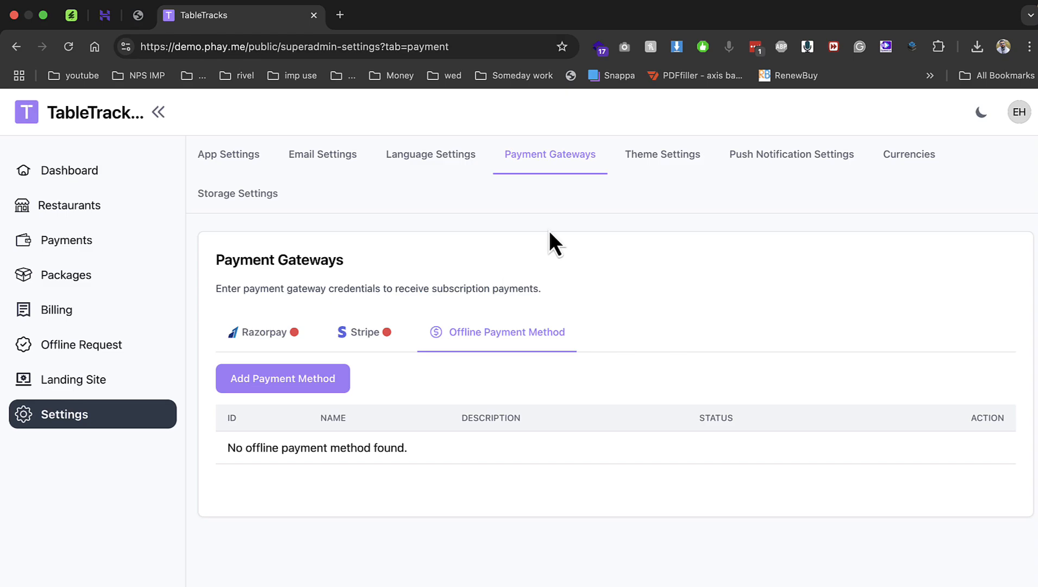
Look over the Theme Settings and the Currencies list.
click(662, 156)
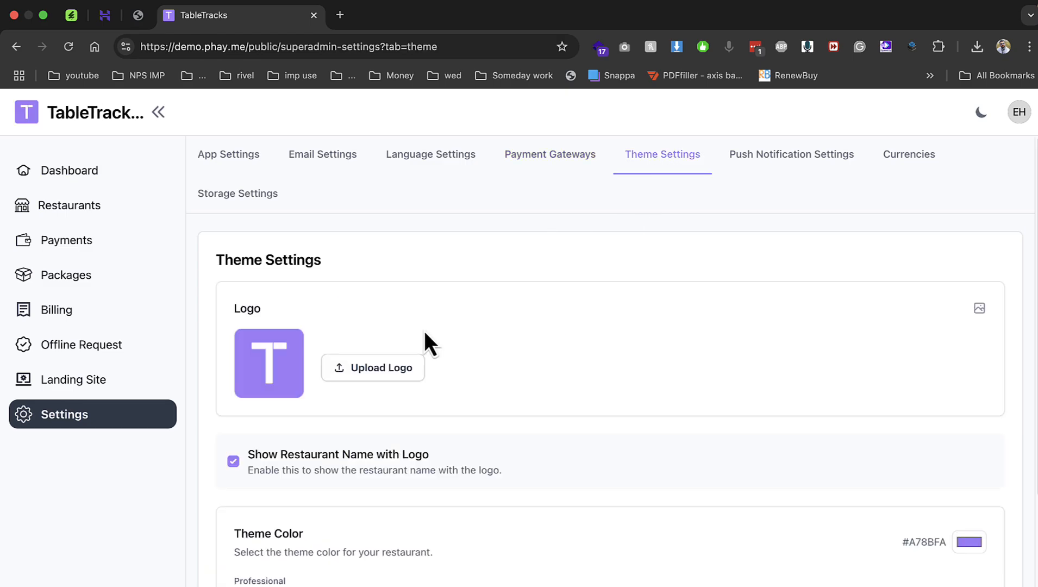
scroll(425, 333, down, 4)
scroll(425, 334, up, 4)
click(900, 169)
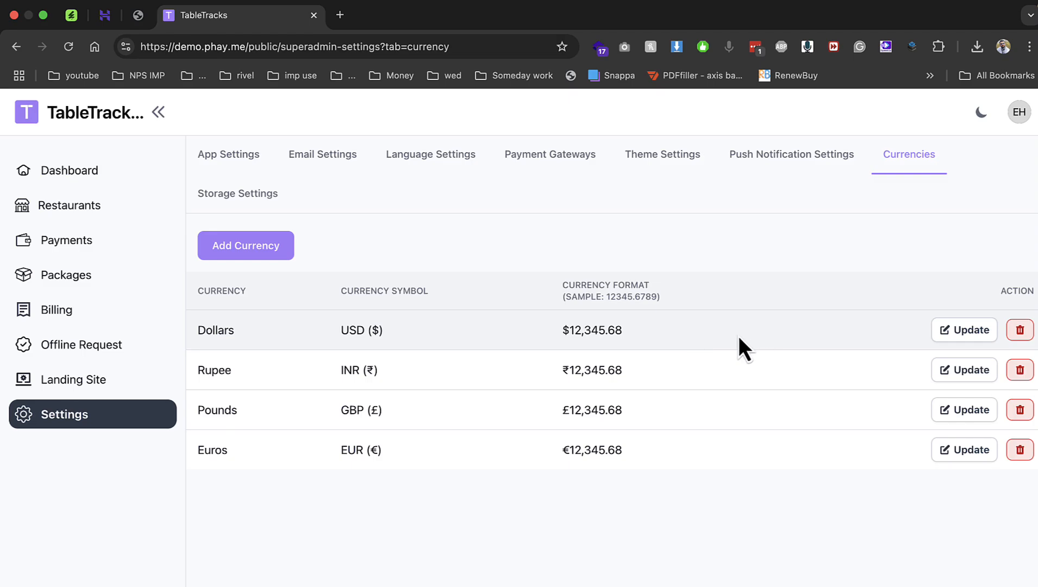
Scroll the Packages table to review the modules of Default, Subscription, Life Time, Private and Trial.
click(104, 280)
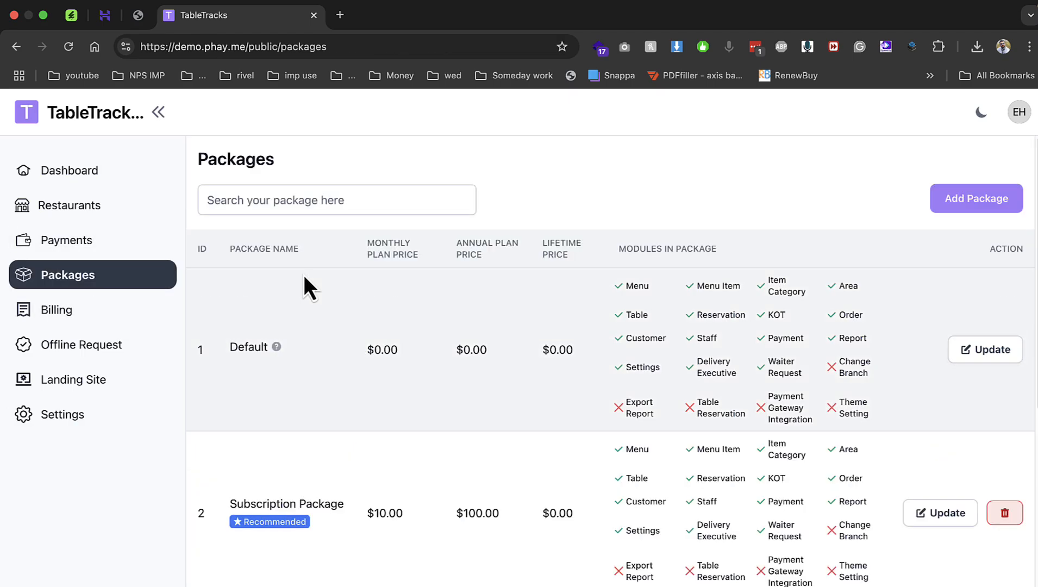
scroll(814, 341, down, 8)
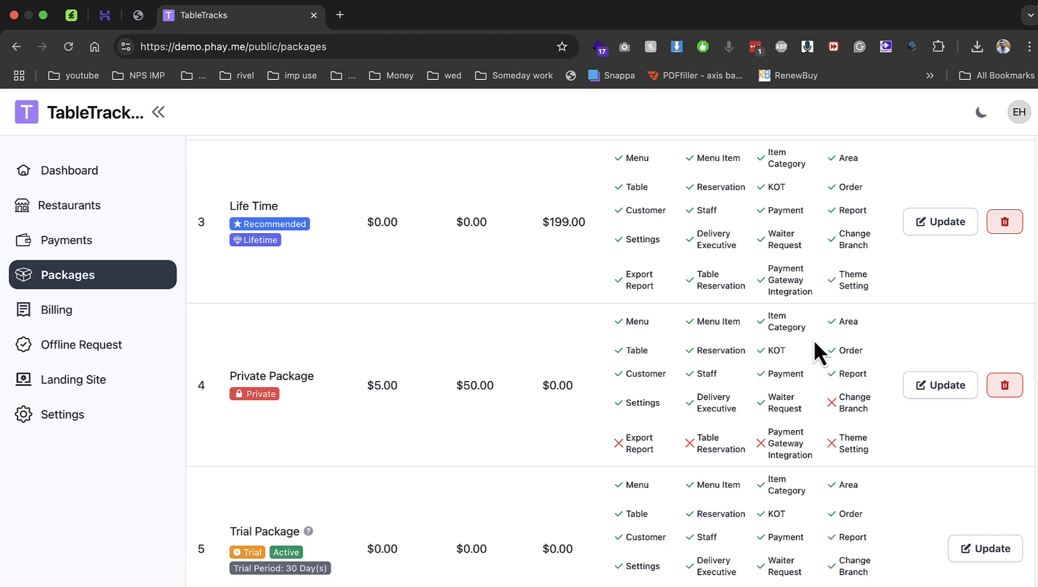
scroll(814, 340, up, 1)
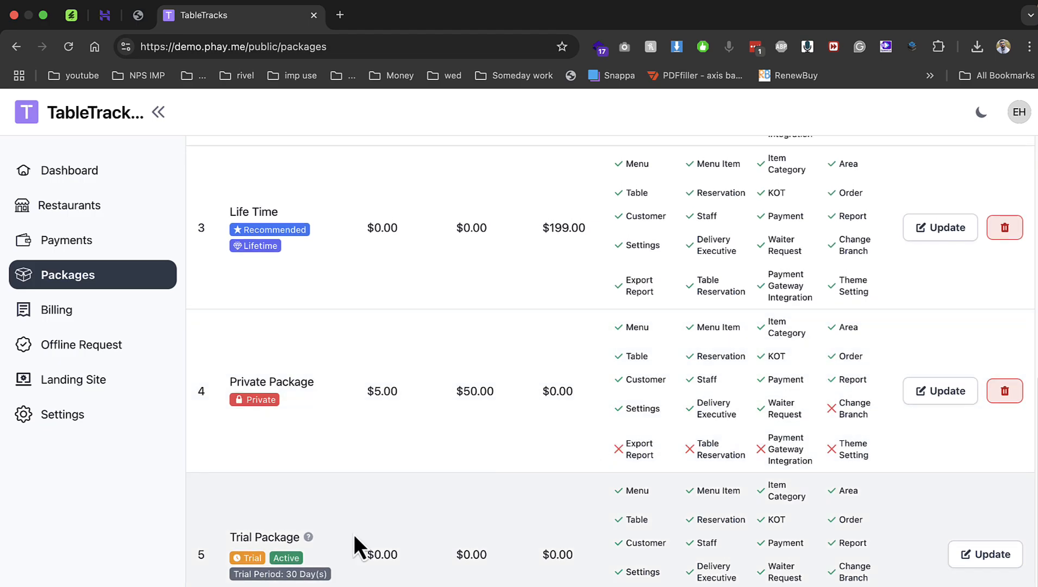
scroll(751, 542, down, 1)
drag(759, 481, 781, 544)
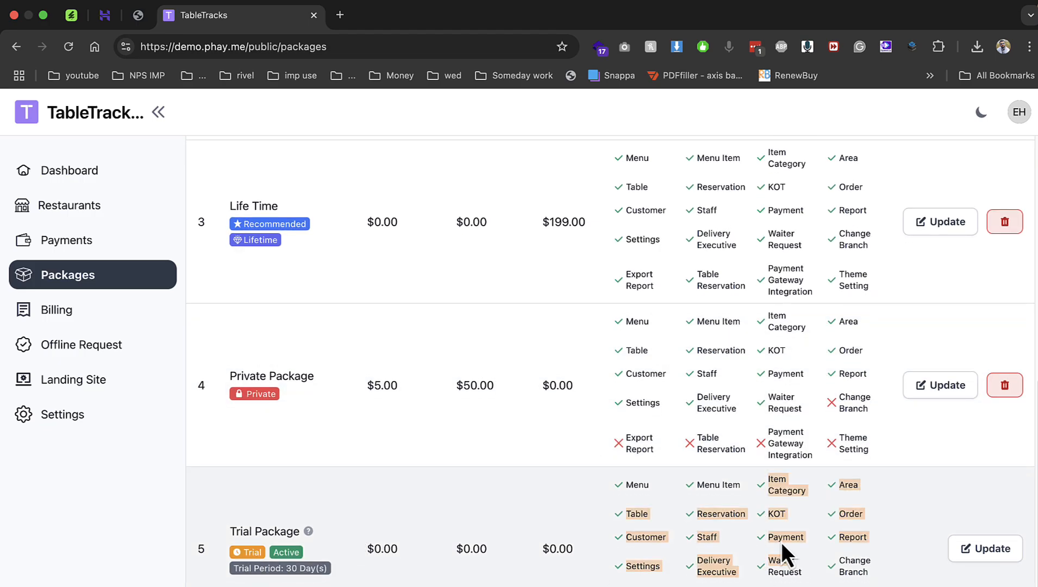
drag(746, 392, 790, 458)
scroll(723, 409, up, 8)
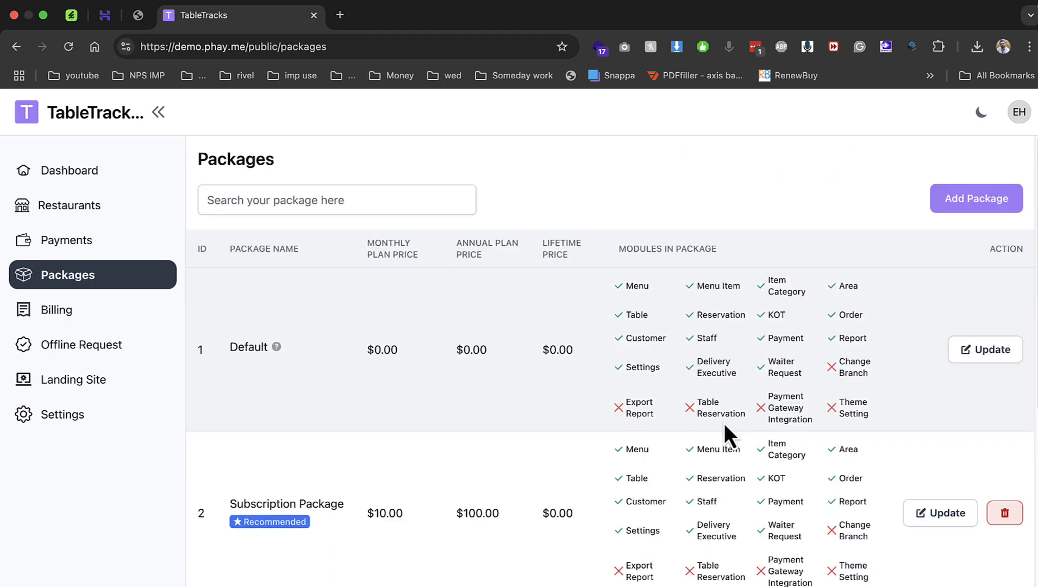
Start a new free-plan package named silver.
click(960, 208)
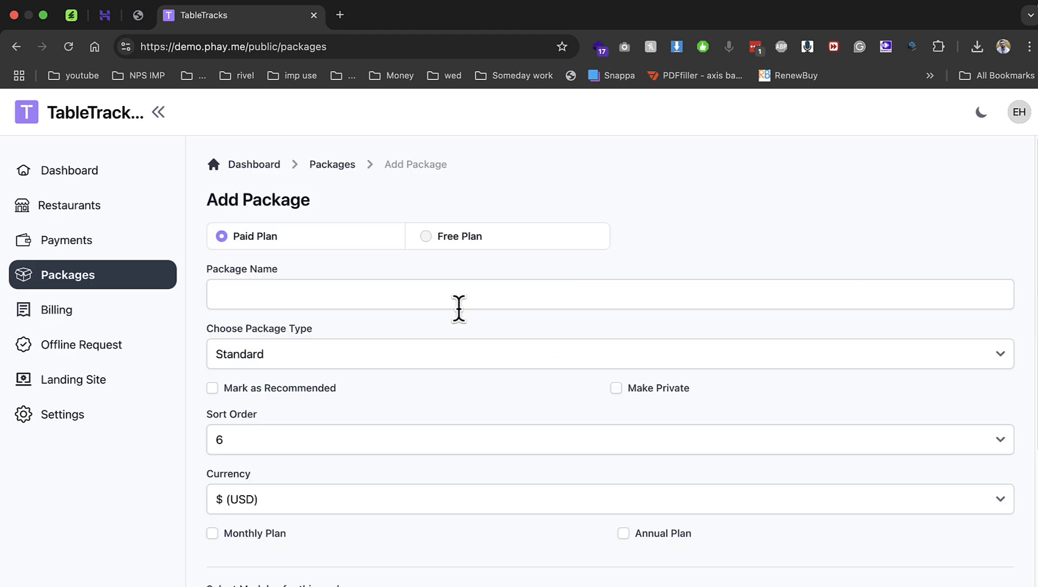
click(450, 245)
click(398, 282)
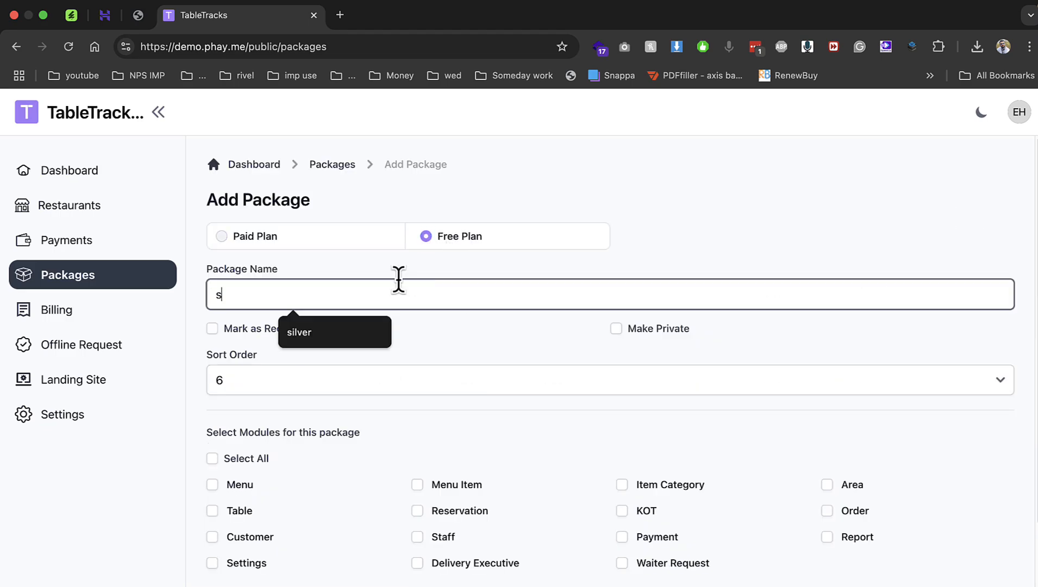
text(s)
key(Down)
key(Return)
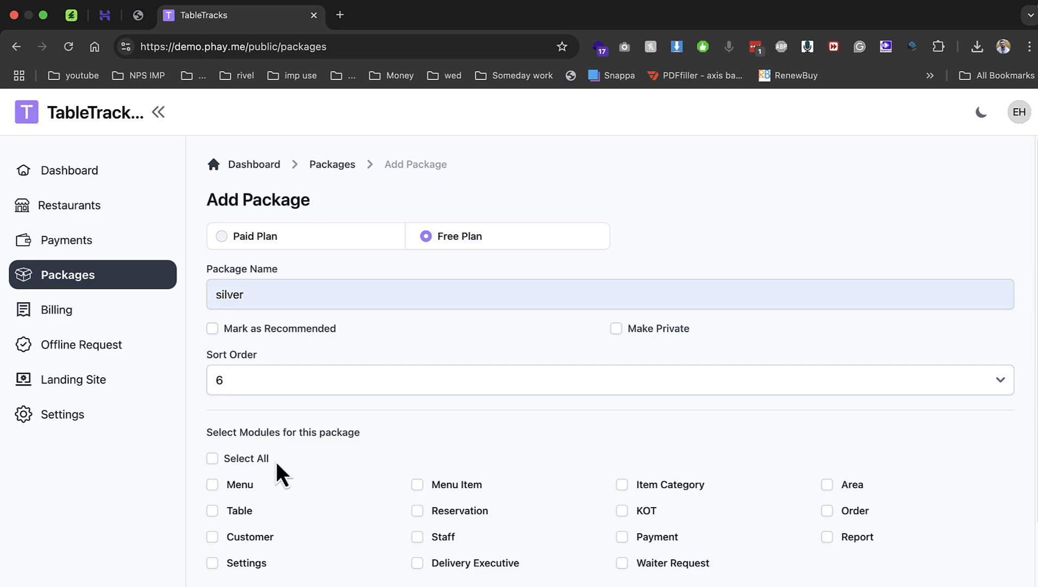
Include every module in the silver package except Reservation.
click(261, 460)
click(239, 485)
click(239, 510)
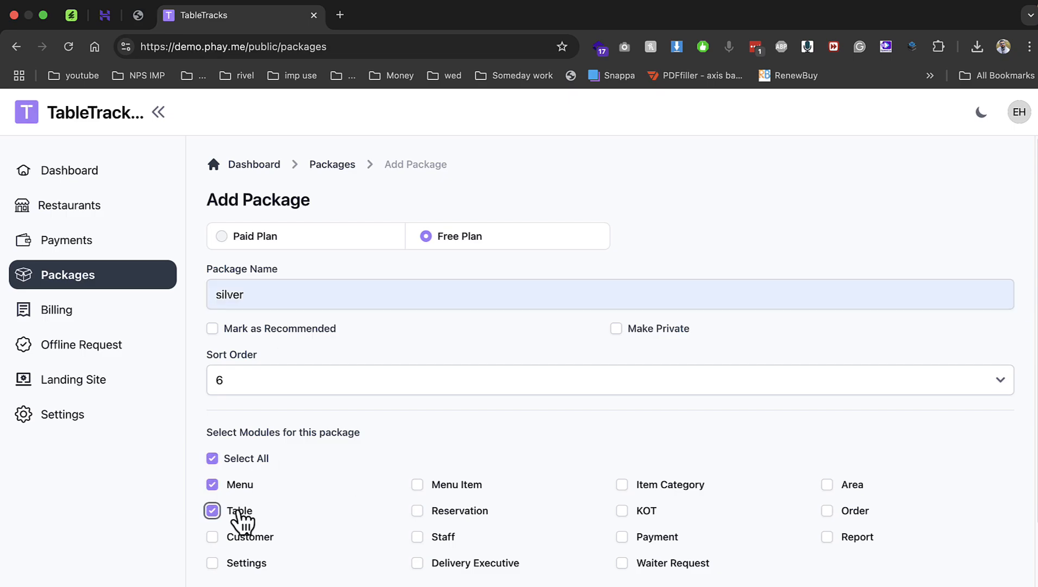
click(244, 538)
click(247, 564)
click(419, 486)
click(419, 512)
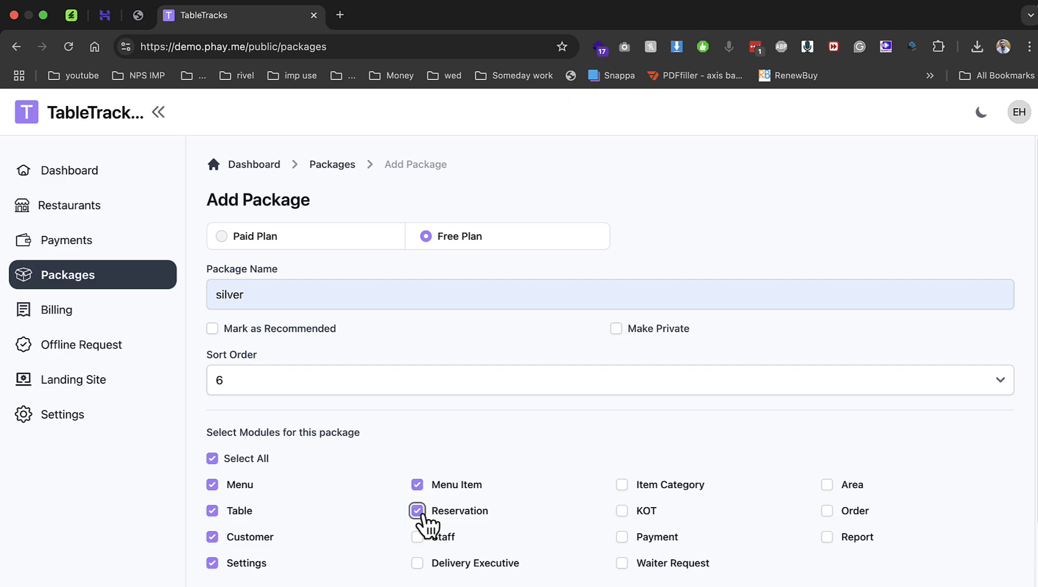
click(417, 537)
click(419, 564)
click(418, 512)
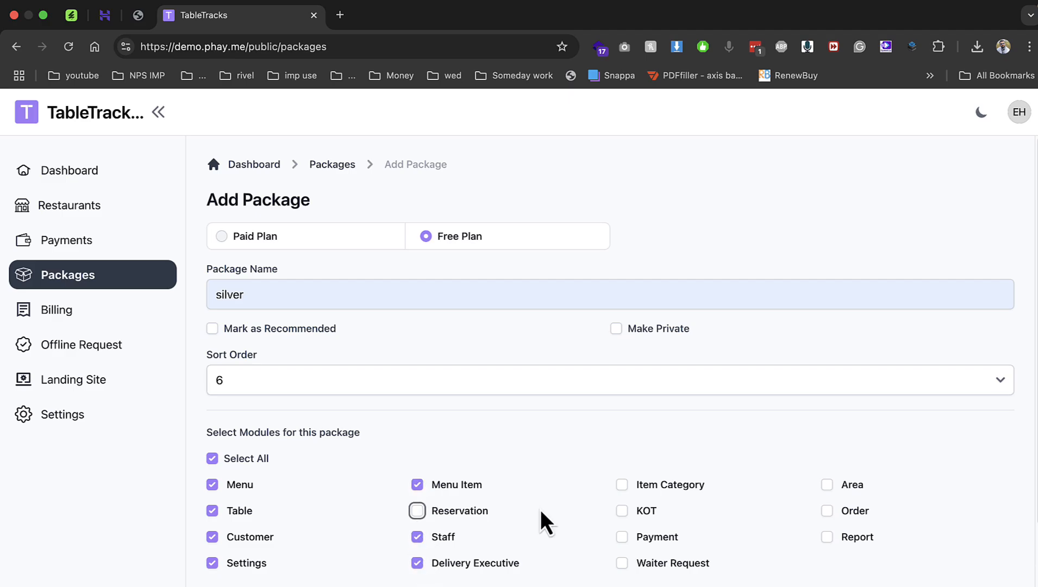
click(649, 488)
click(644, 512)
click(649, 538)
click(660, 564)
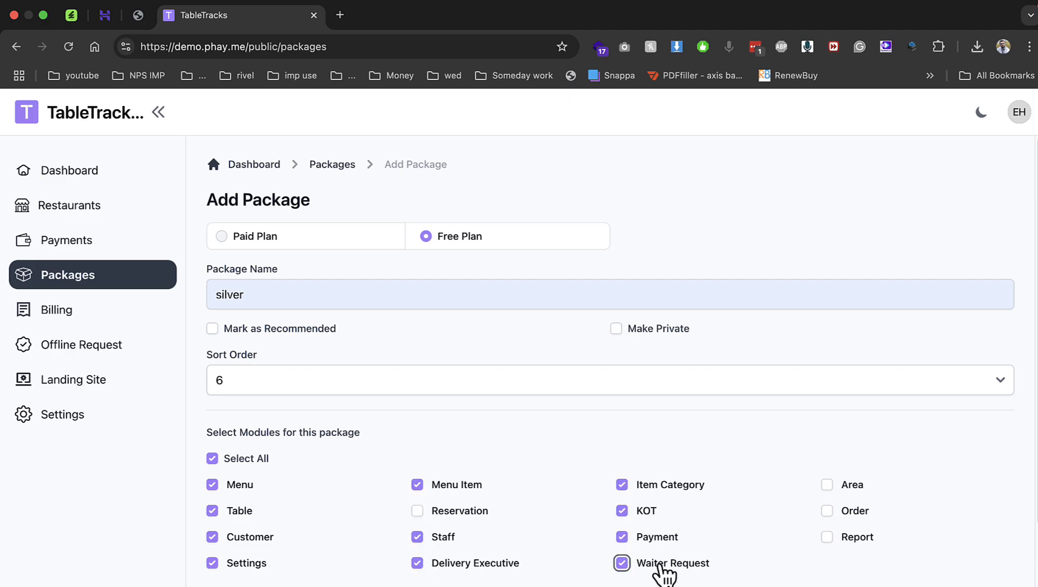
click(852, 485)
click(852, 512)
click(852, 538)
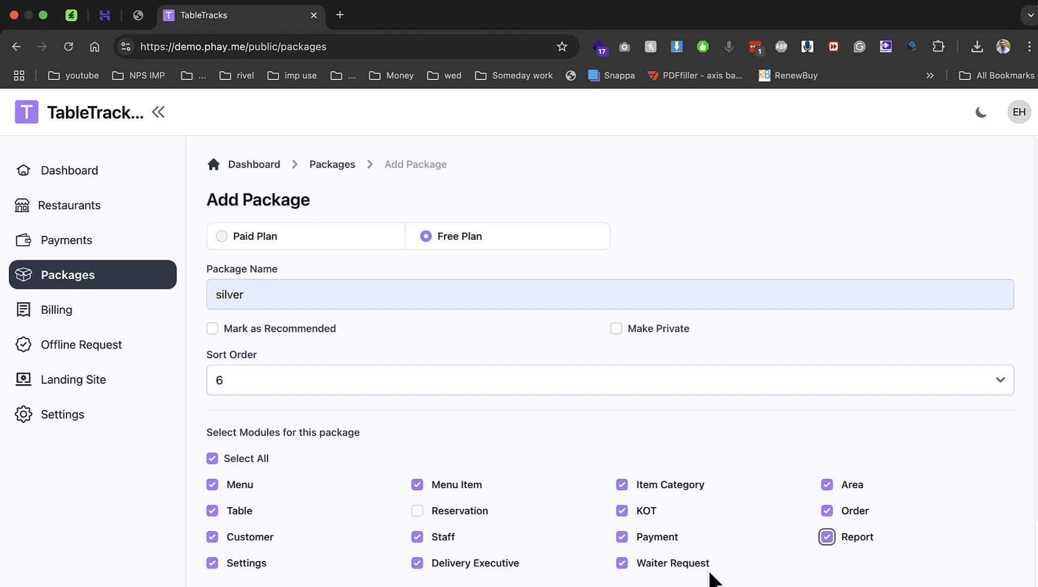
Enable Change Branch with branch limit 3, add description 'dd', then open the account menu.
scroll(709, 579, down, 3)
click(297, 453)
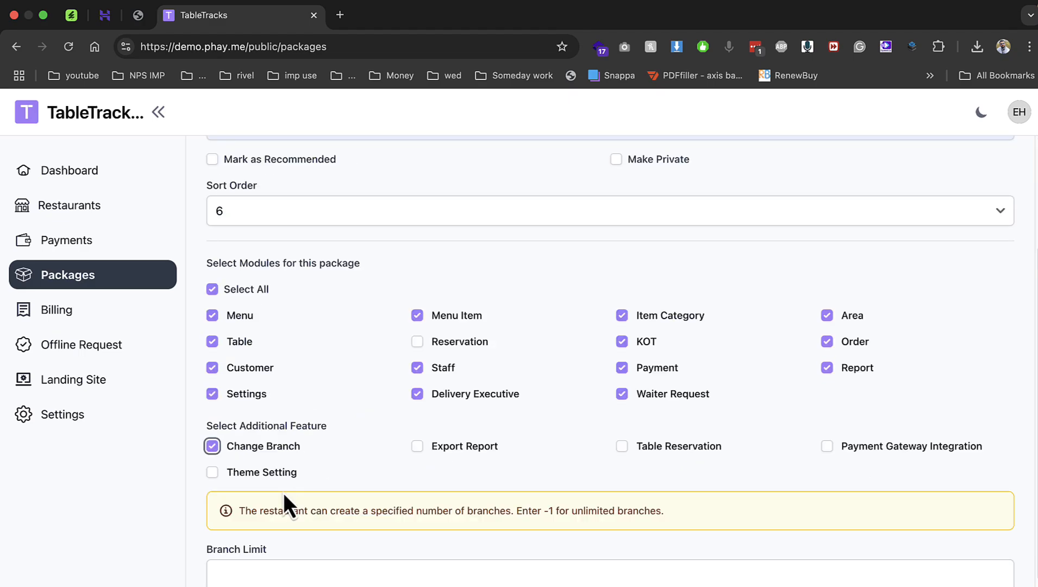
click(284, 565)
text(3)
scroll(286, 571, down, 2)
click(248, 547)
text(dd)
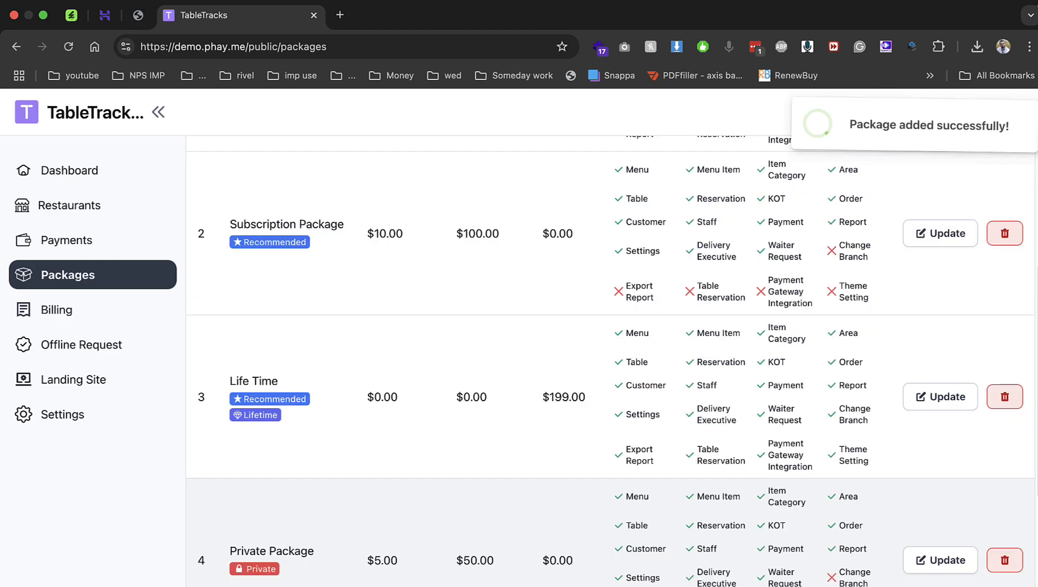
scroll(315, 526, down, 6)
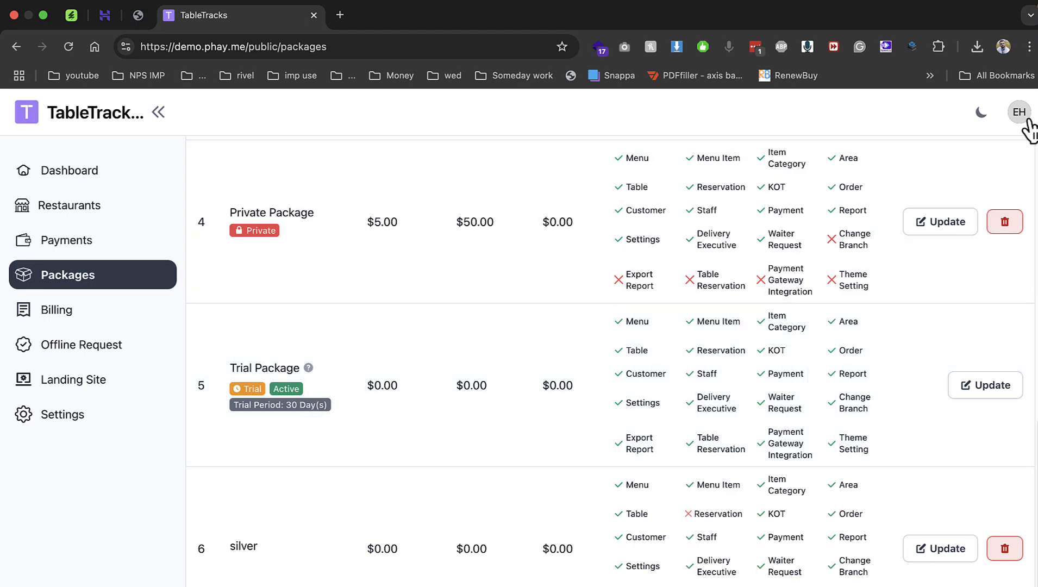
click(1019, 112)
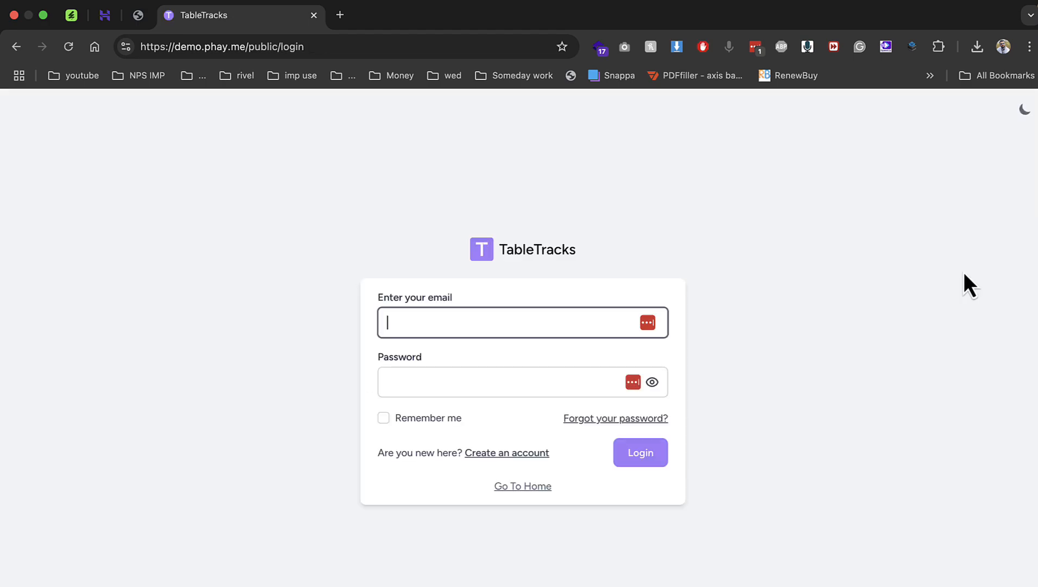
Start the perkandpuff restaurant signup, autofilling the owner's name, email and password.
click(538, 453)
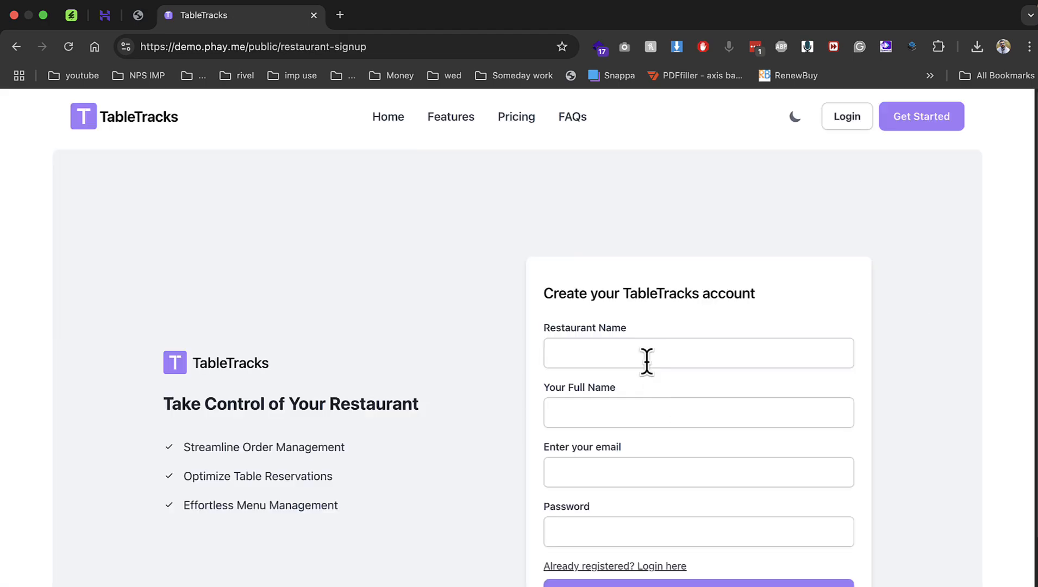
click(647, 357)
key(Down)
key(Return)
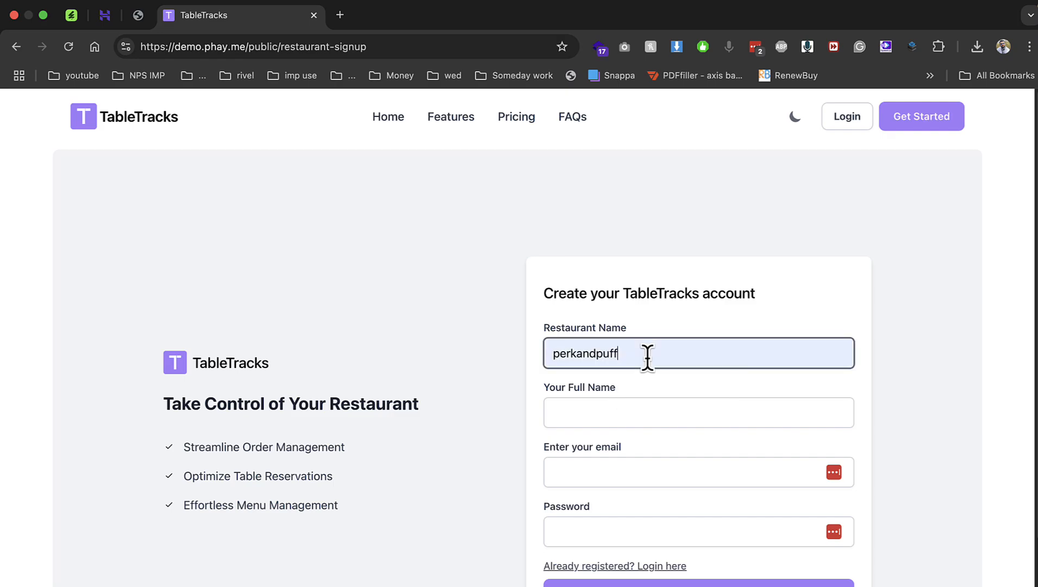
key(Tab)
key(Down)
key(Return)
key(Tab)
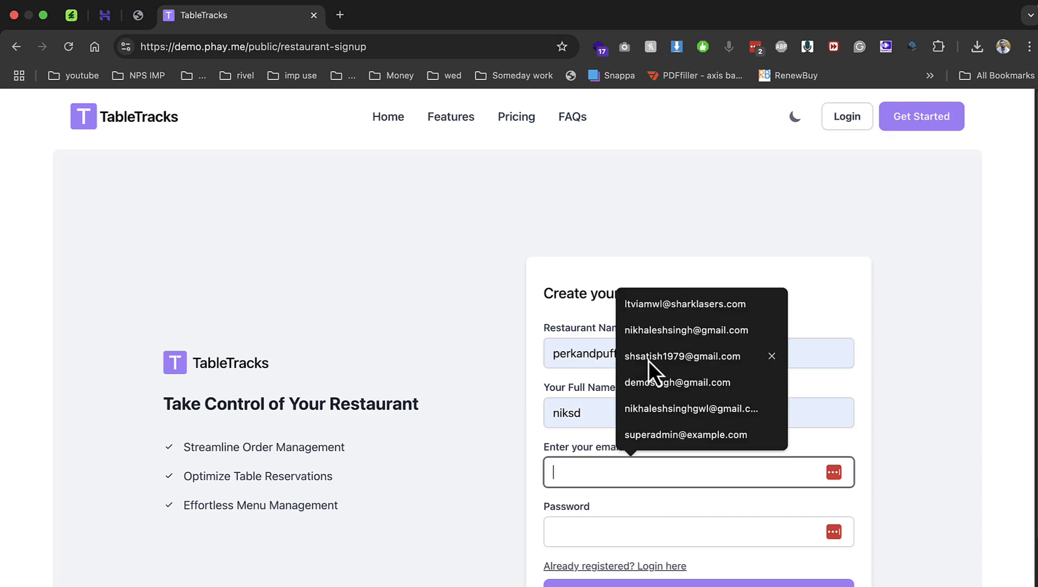
key(Down)
key(Down)
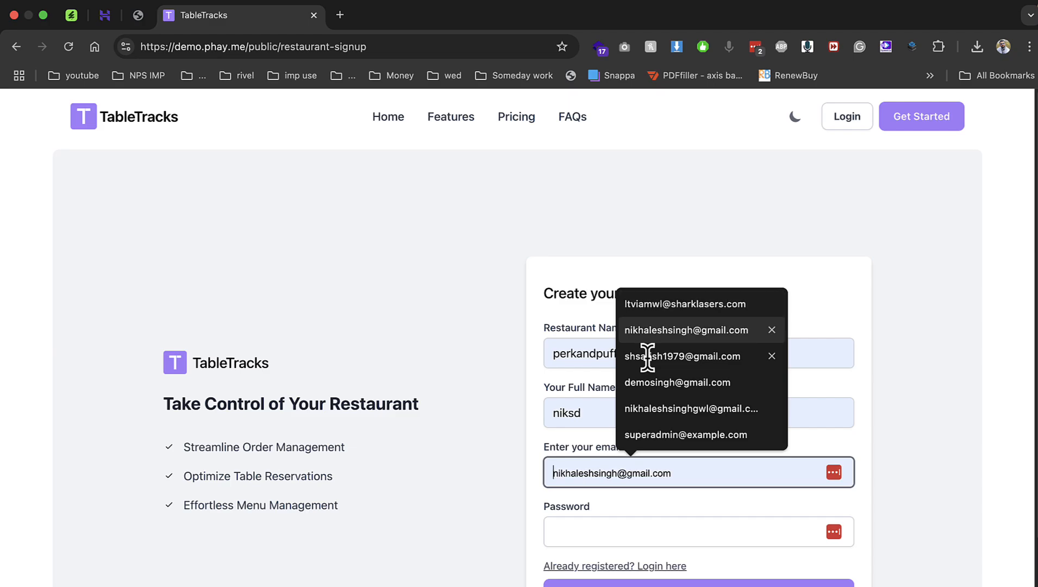
key(Return)
key(Tab)
text(*********)
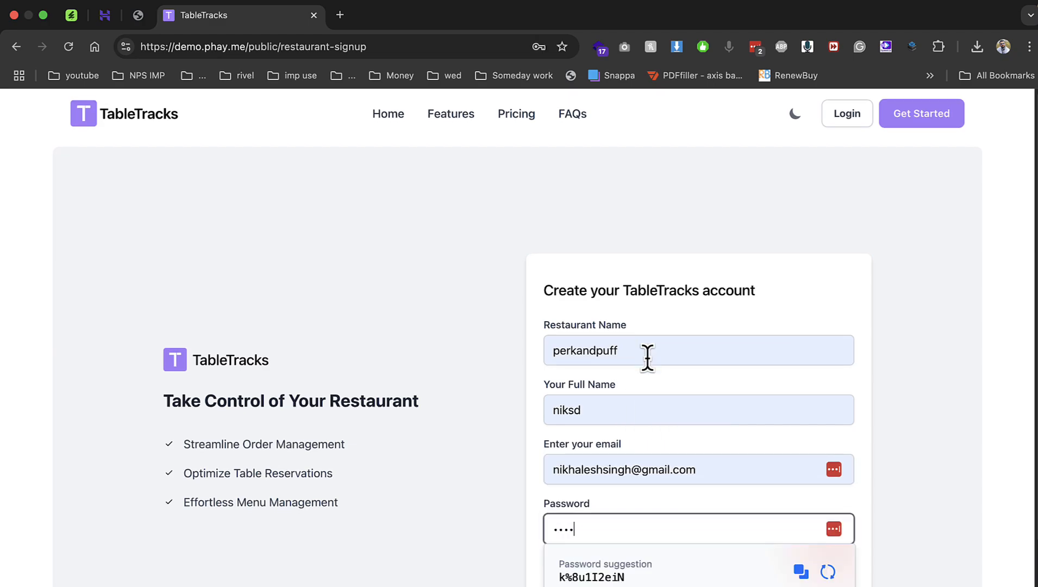
key(Return)
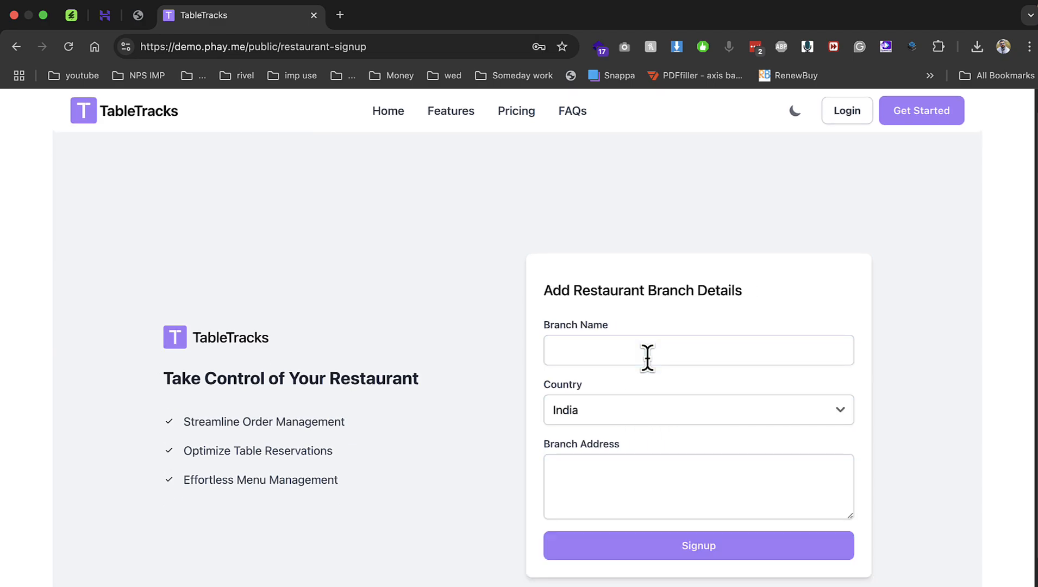
Enter branch gwalior with address 'sd', submit, close the server error and go to login.
click(609, 350)
text(gwalior)
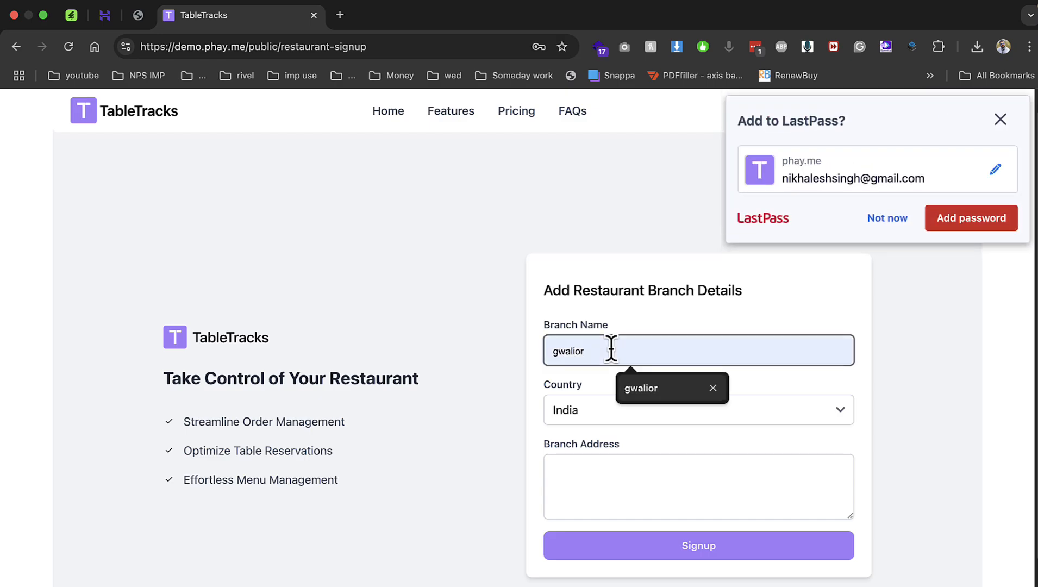
key(Return)
click(632, 567)
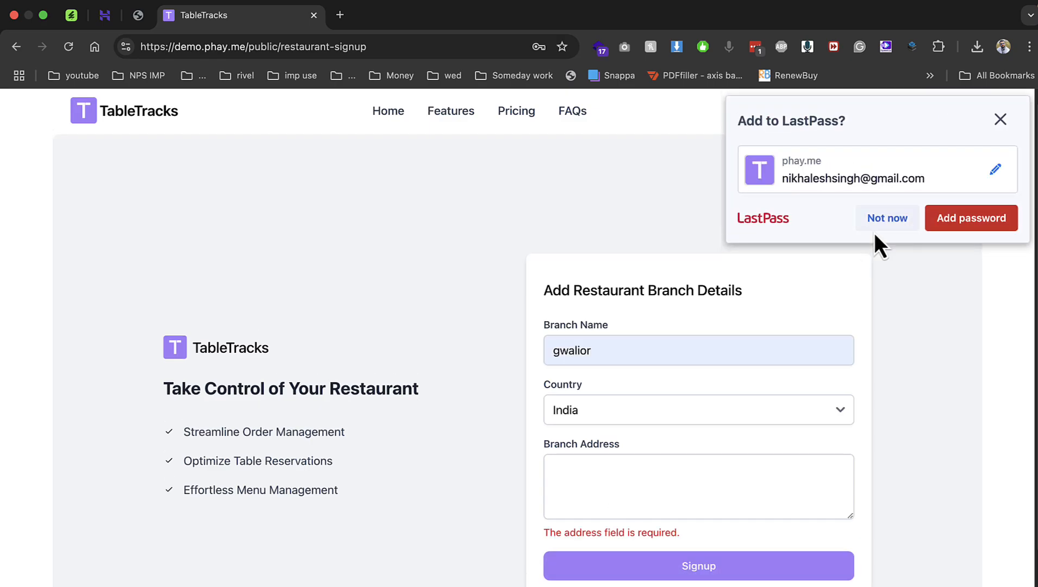
click(886, 221)
click(655, 486)
text(sd)
click(681, 565)
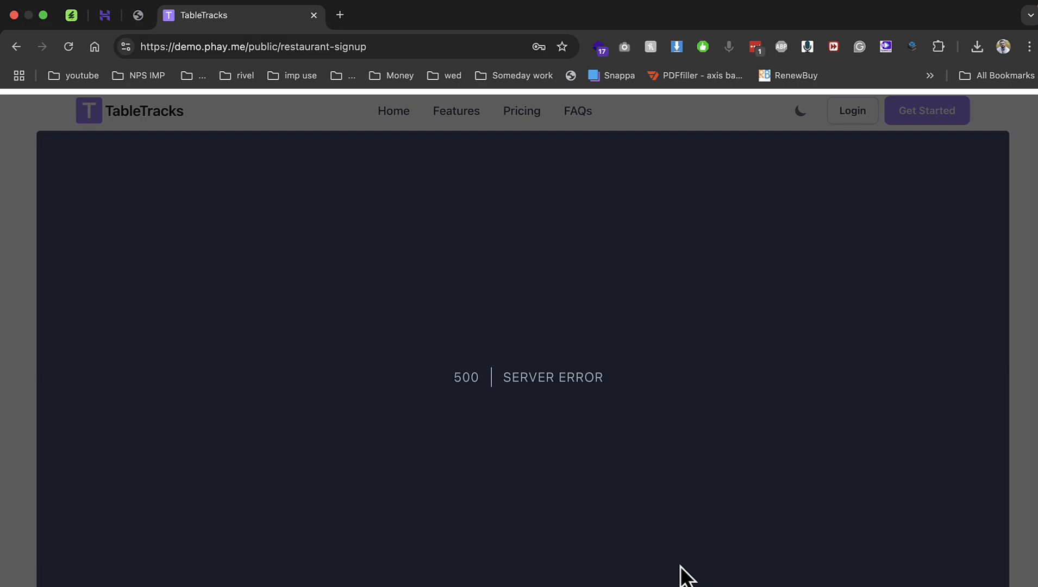
click(1035, 382)
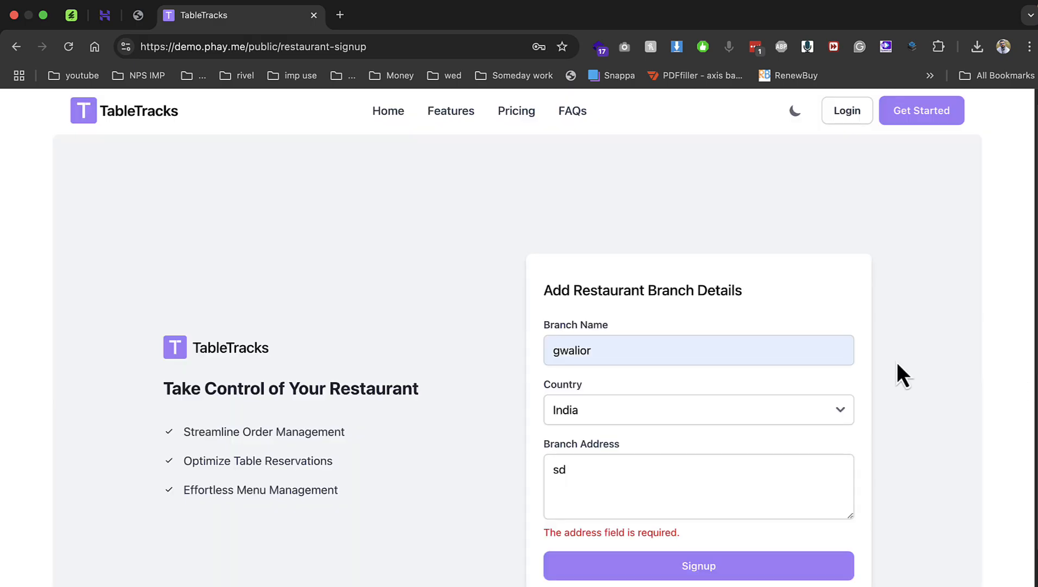
click(854, 114)
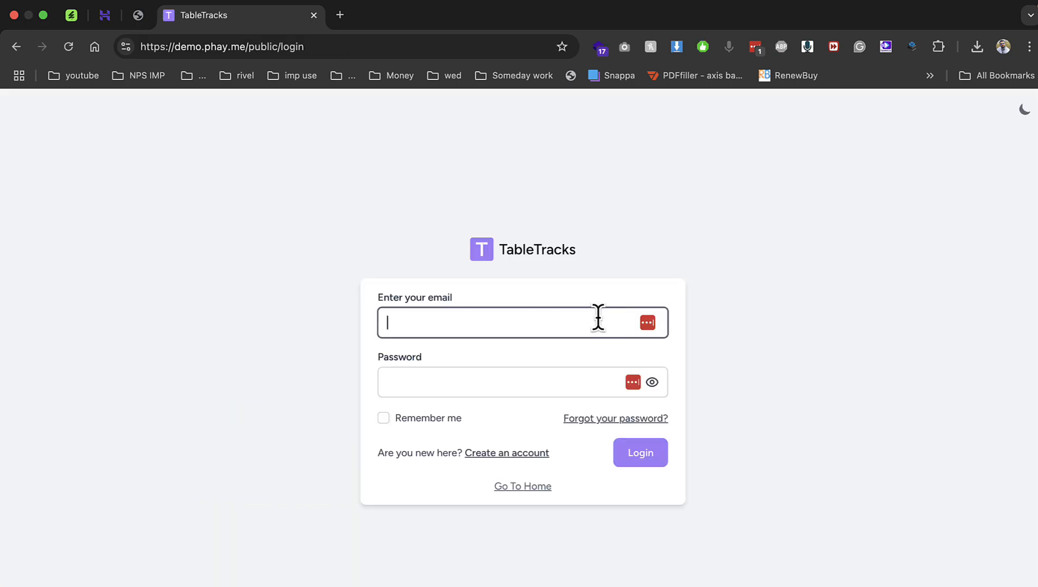
Log in with the saved restaurant account email and password.
click(515, 360)
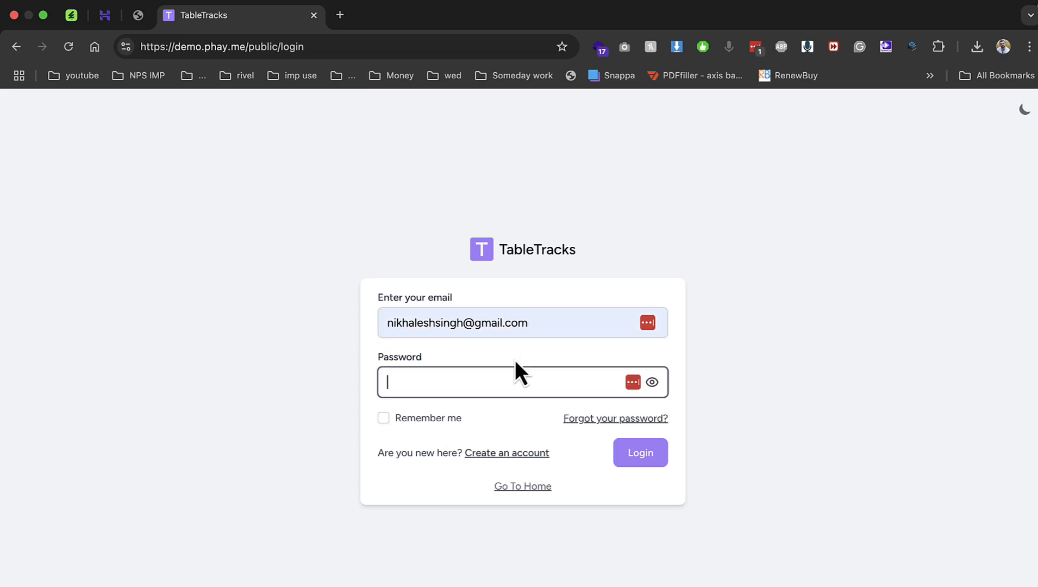
text(•••••••••)
key(Return)
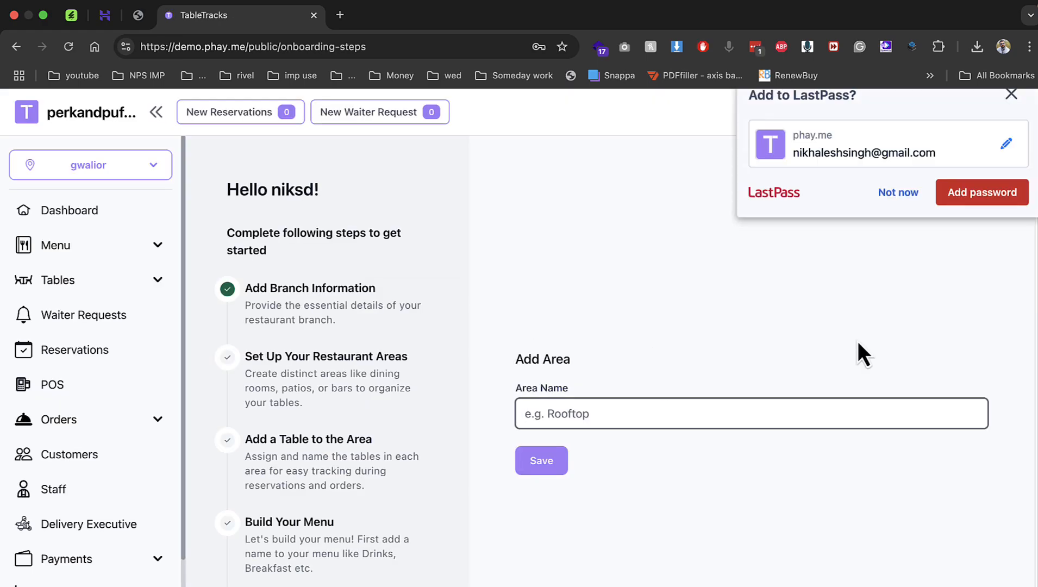
click(898, 218)
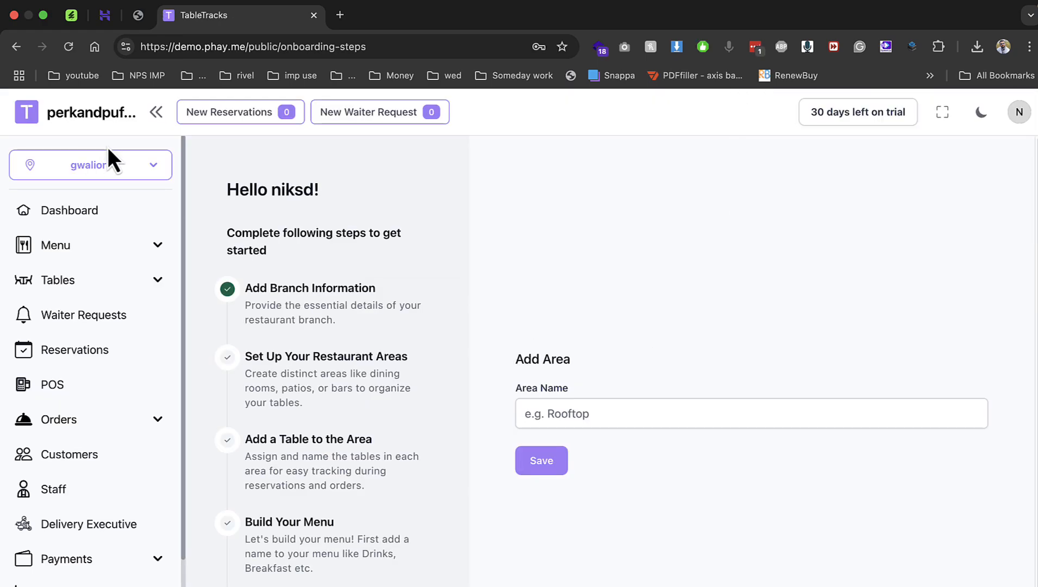
Add the onboarding area gwalior.
click(131, 170)
scroll(125, 434, down, 2)
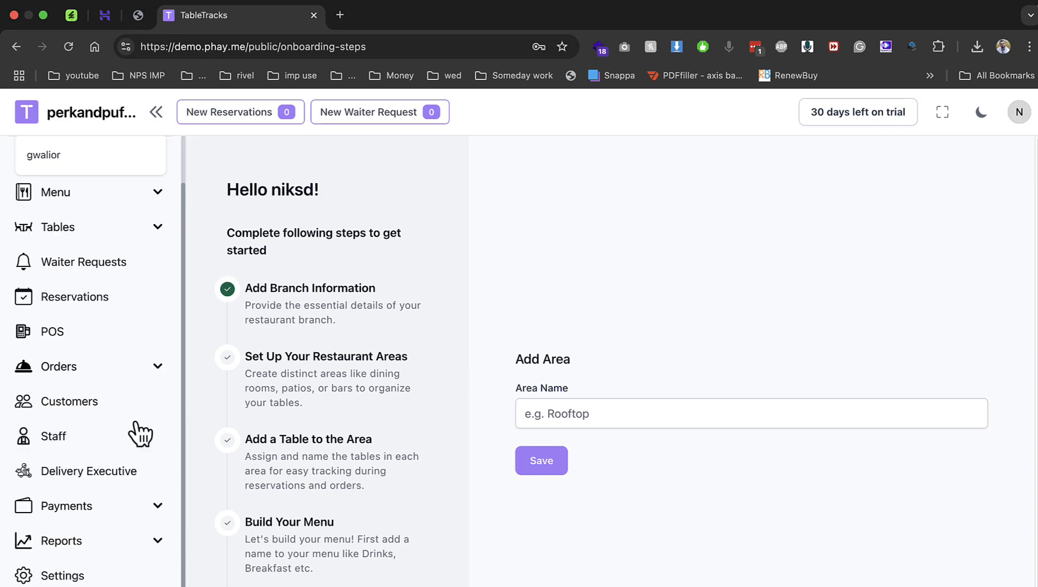
click(569, 414)
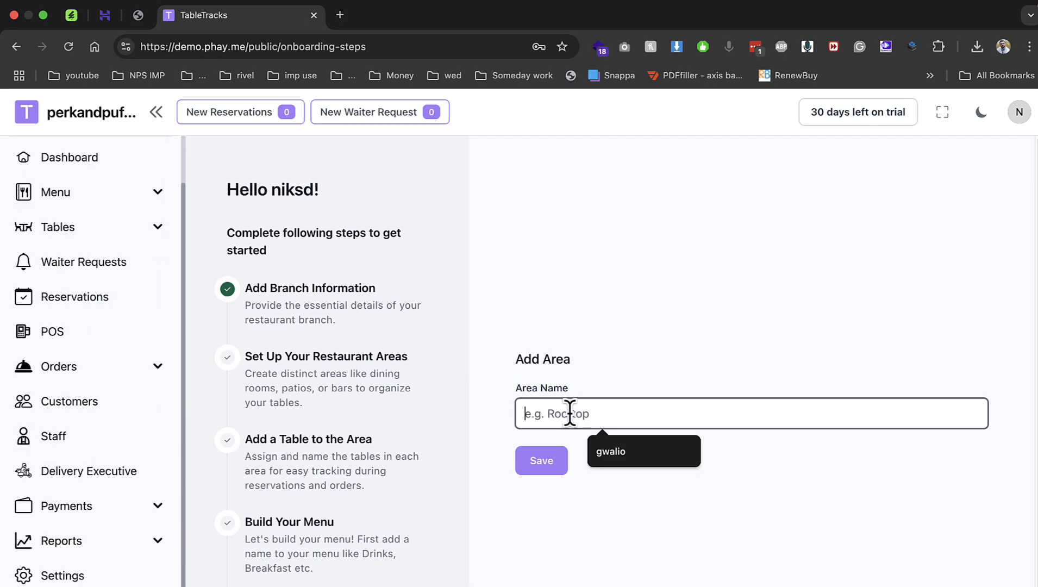
text(gwalior)
key(Return)
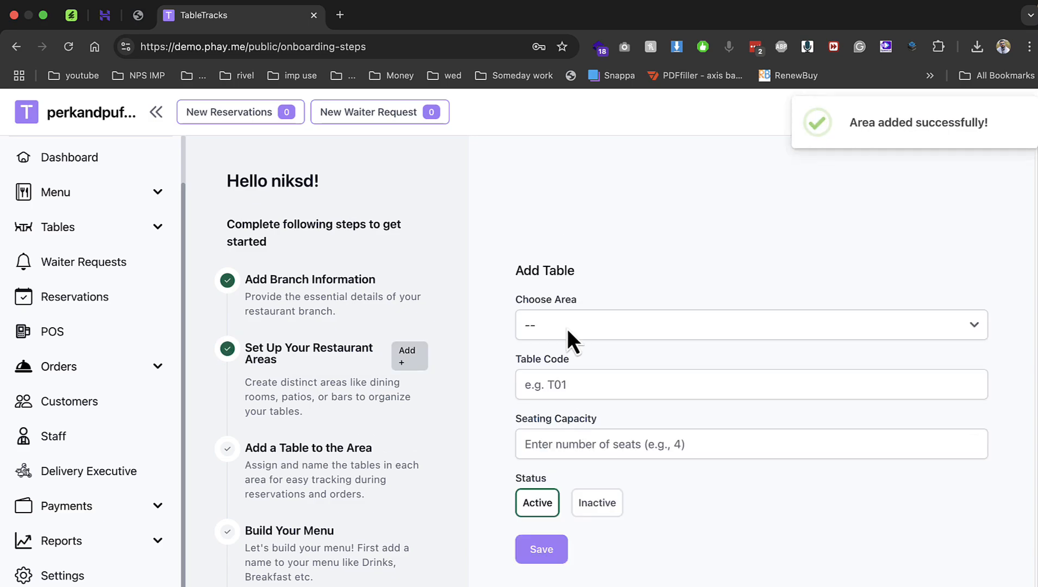
Add table T01 with capacity 4 in the gwalior area.
click(567, 328)
click(568, 344)
key(Tab)
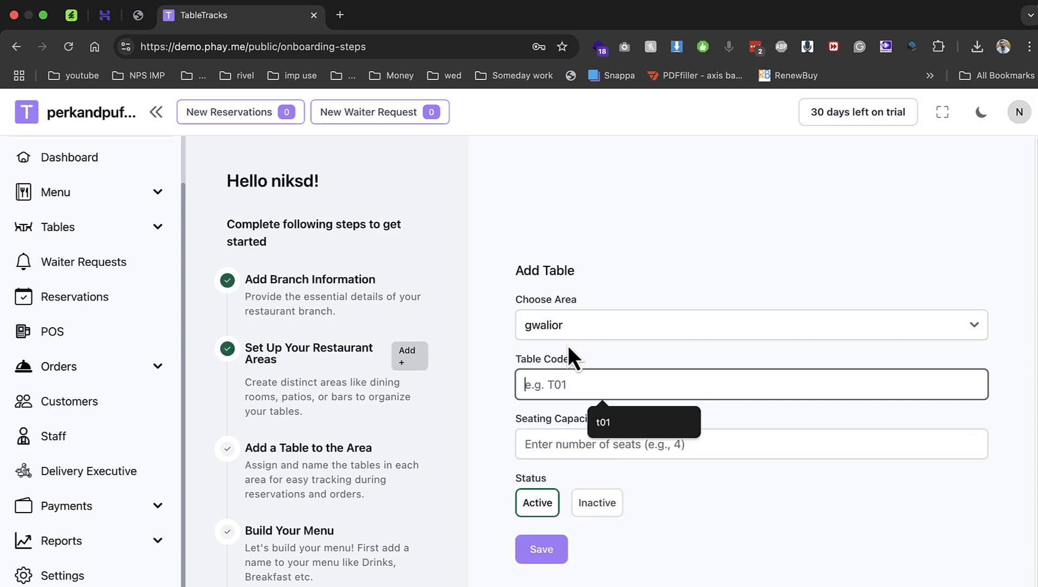
text(t)
key(BackSpace)
text(T)
text()!)
key(BackSpace)
key(BackSpace)
text(01)
key(Tab)
text(4)
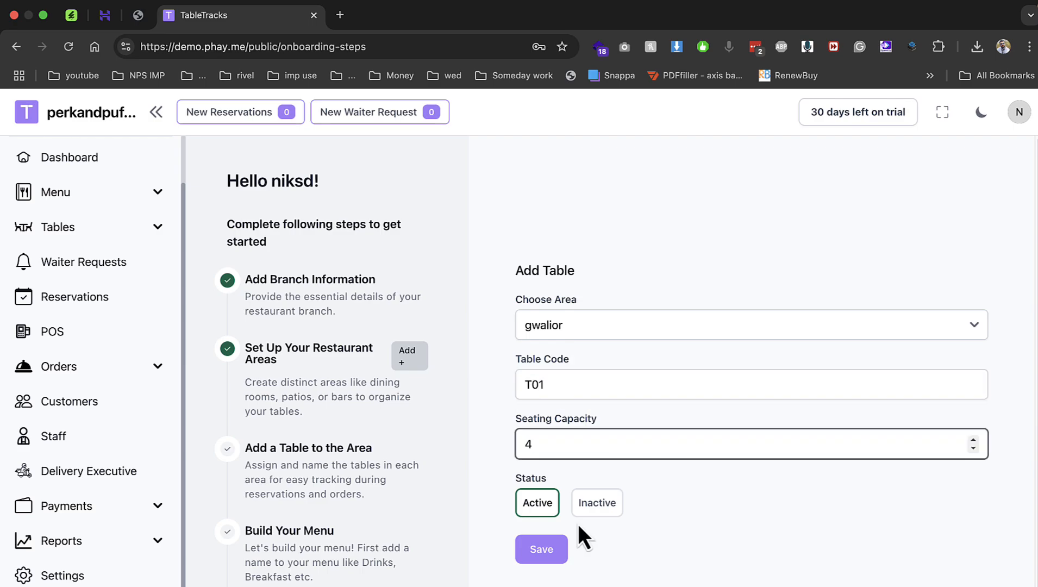
click(545, 553)
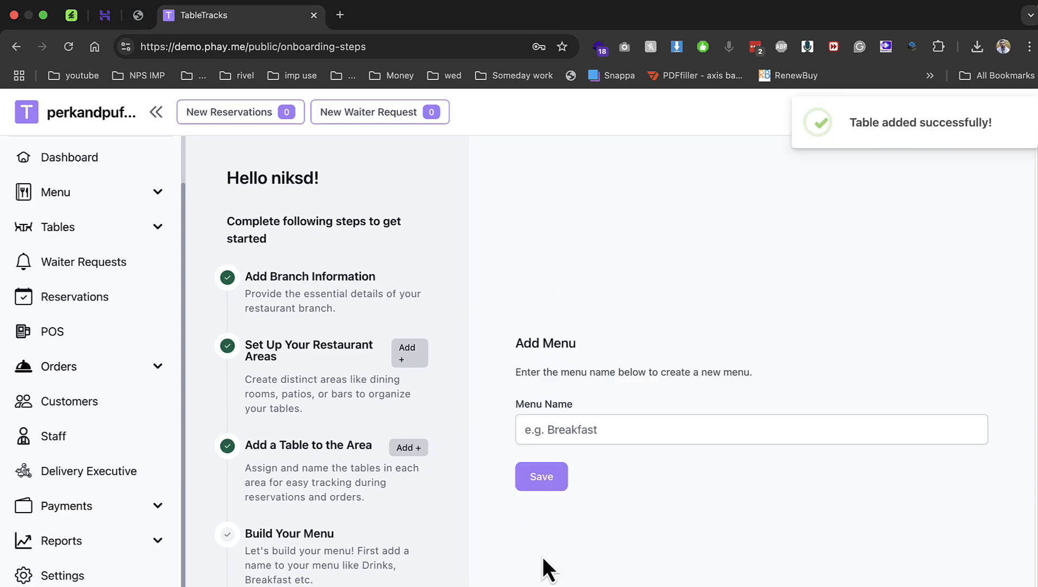
Save a 'breakfast' menu, then name a new item 'pizza' with description 'pizza'.
click(577, 425)
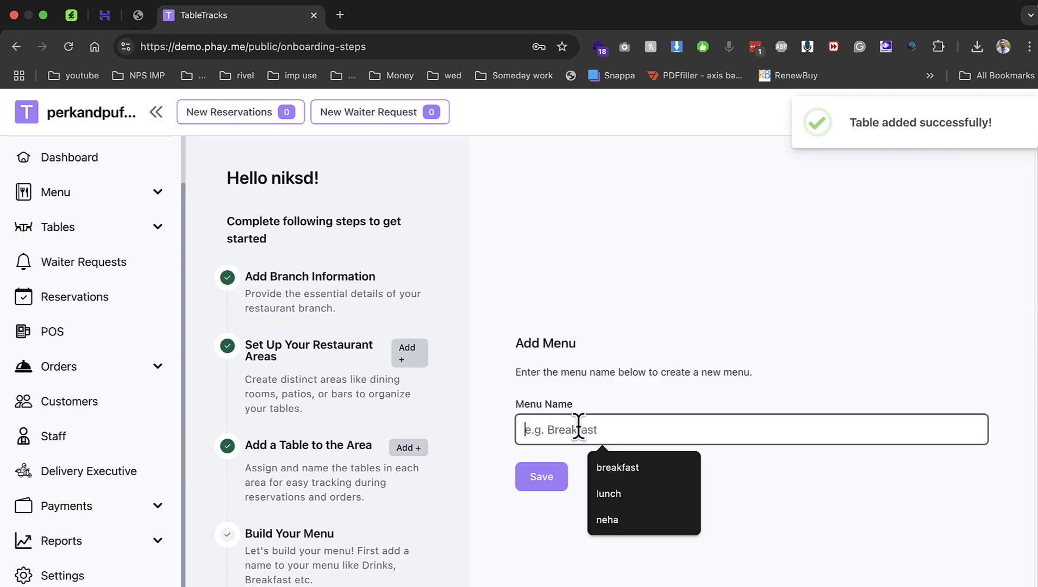
click(614, 464)
click(544, 476)
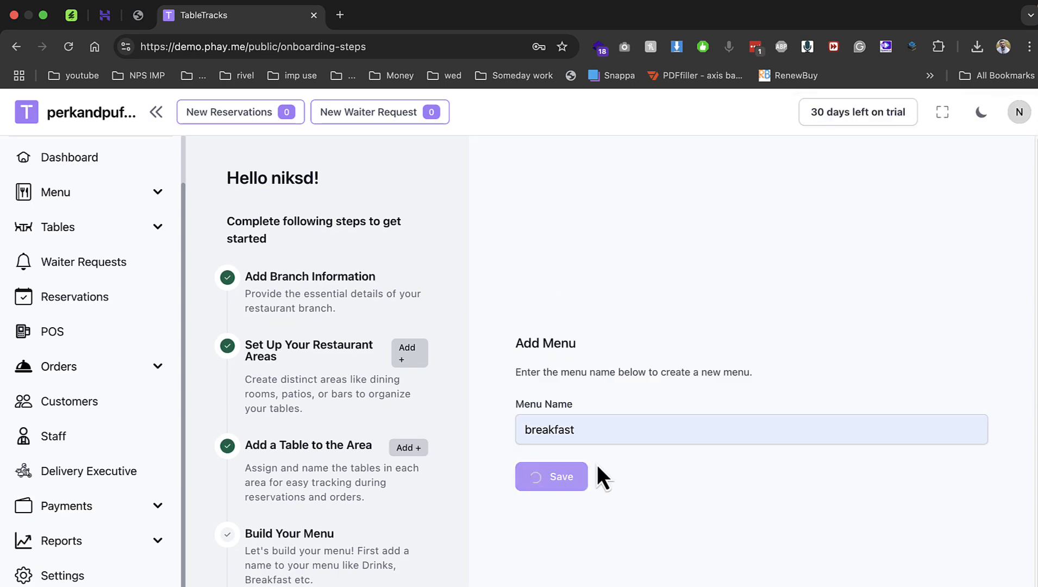
click(617, 233)
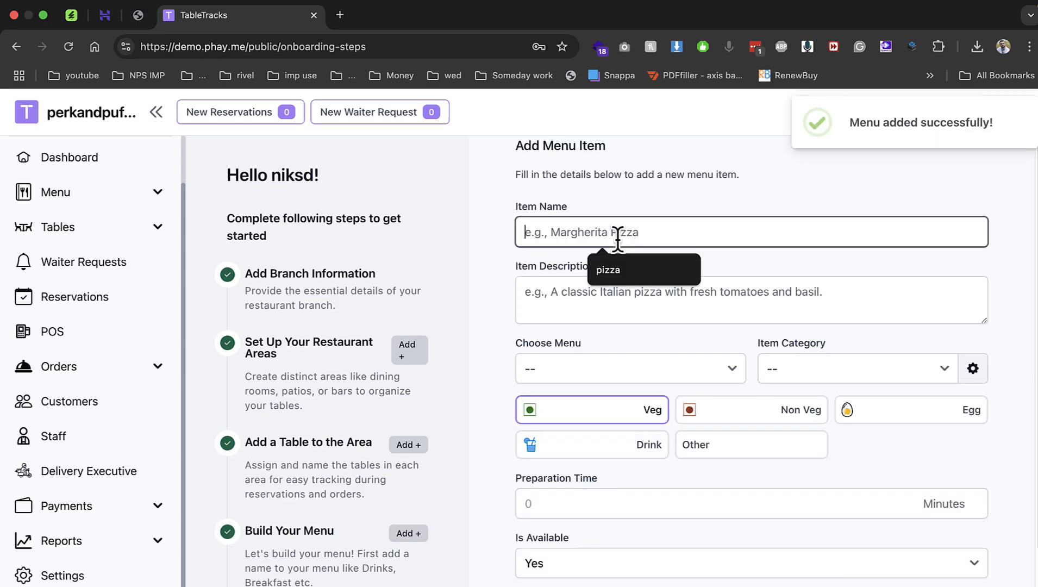
text(pz)
key(BackSpace)
text(izz)
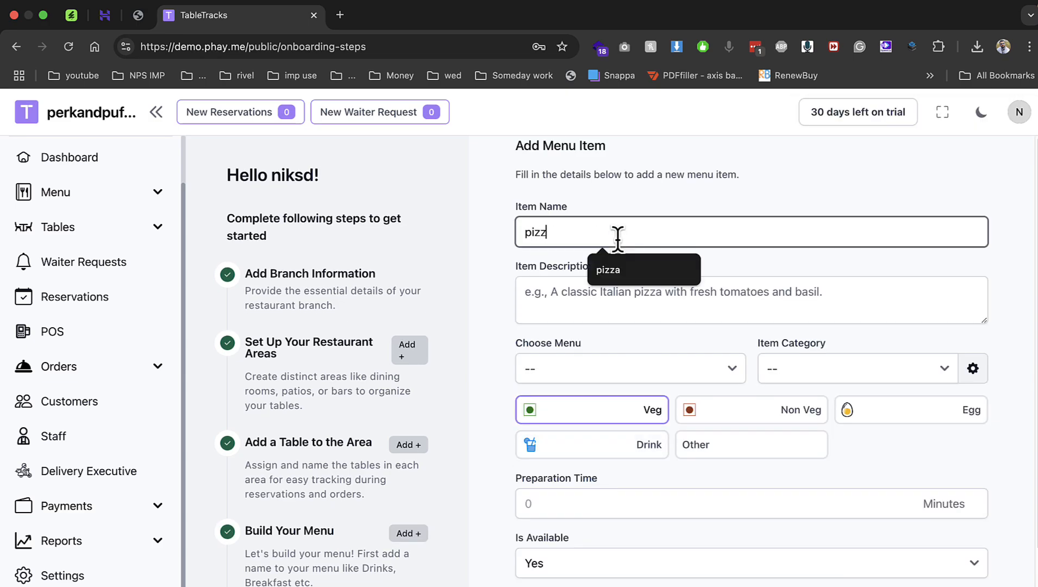
key(Down)
key(Return)
key(Tab)
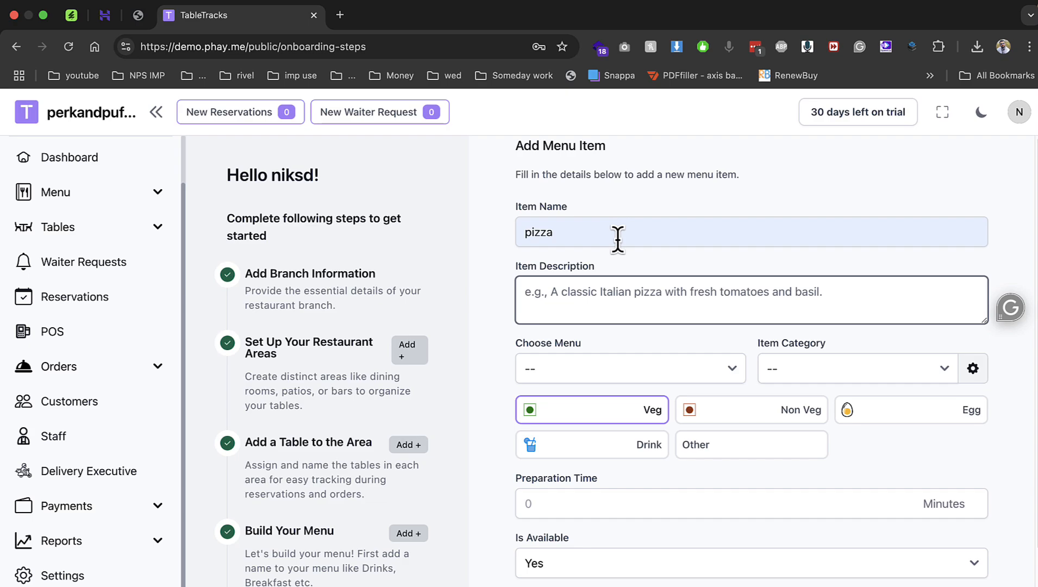
text(pizza)
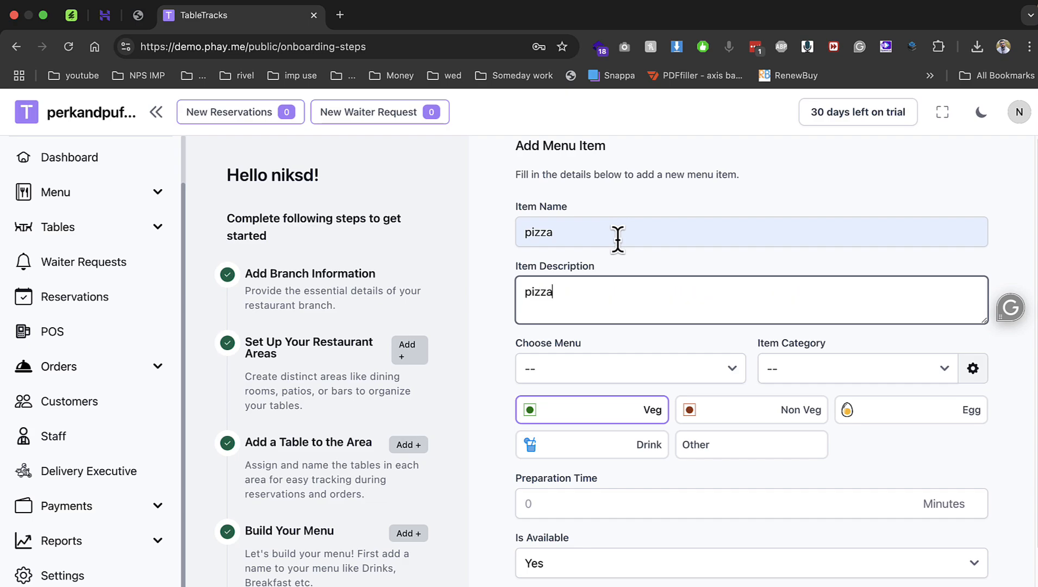
Put the item in the breakfast menu under a newly created 'pizza' category.
click(601, 368)
click(603, 386)
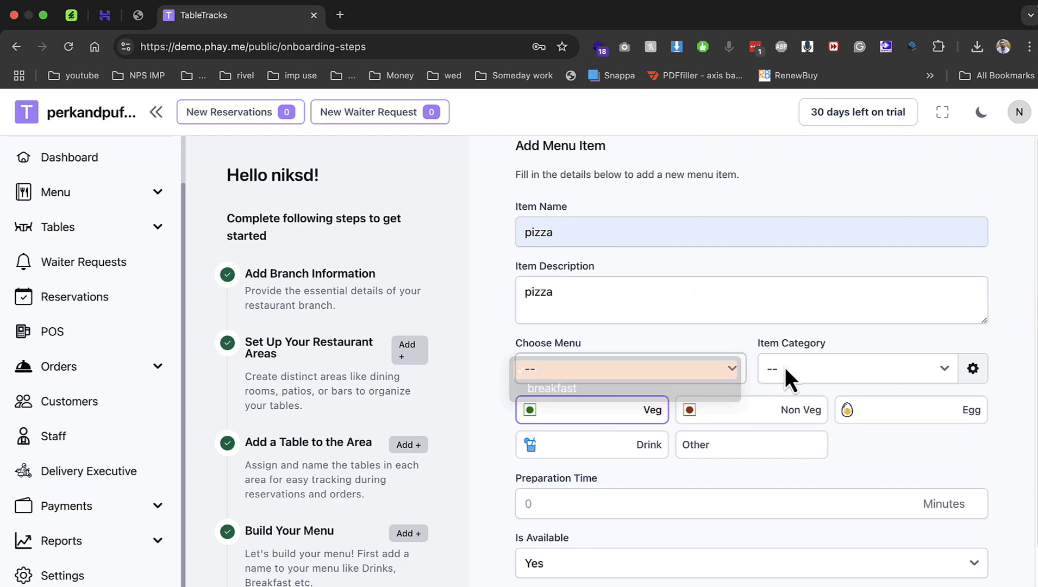
click(826, 368)
click(828, 370)
click(976, 373)
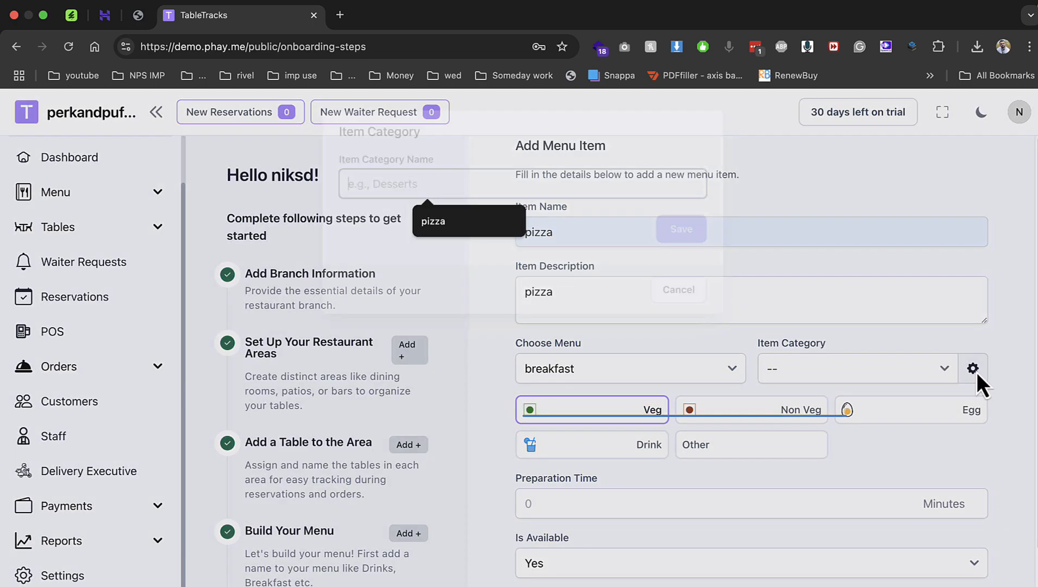
text(p)
key(Down)
key(Return)
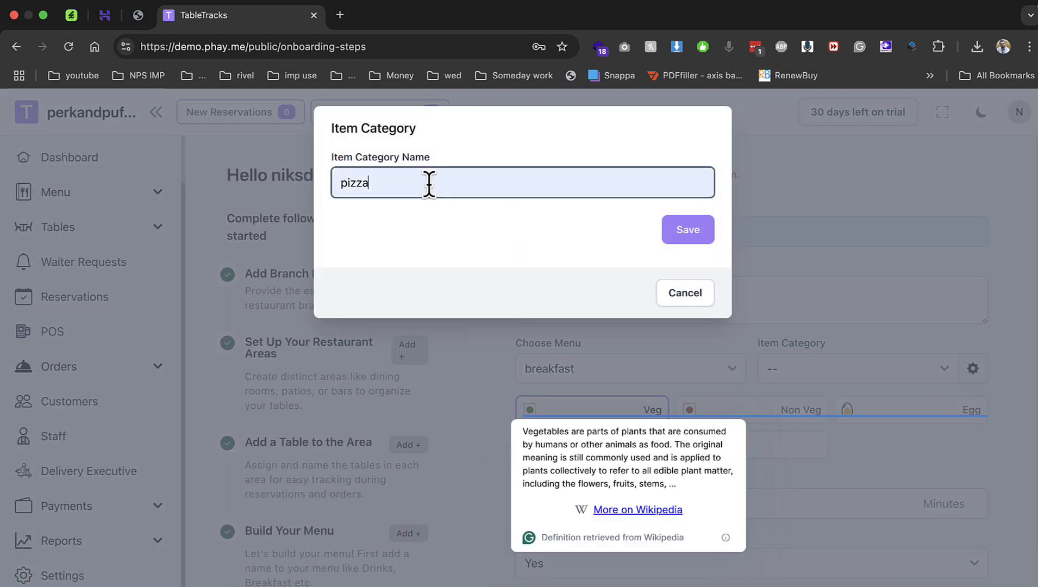
click(696, 230)
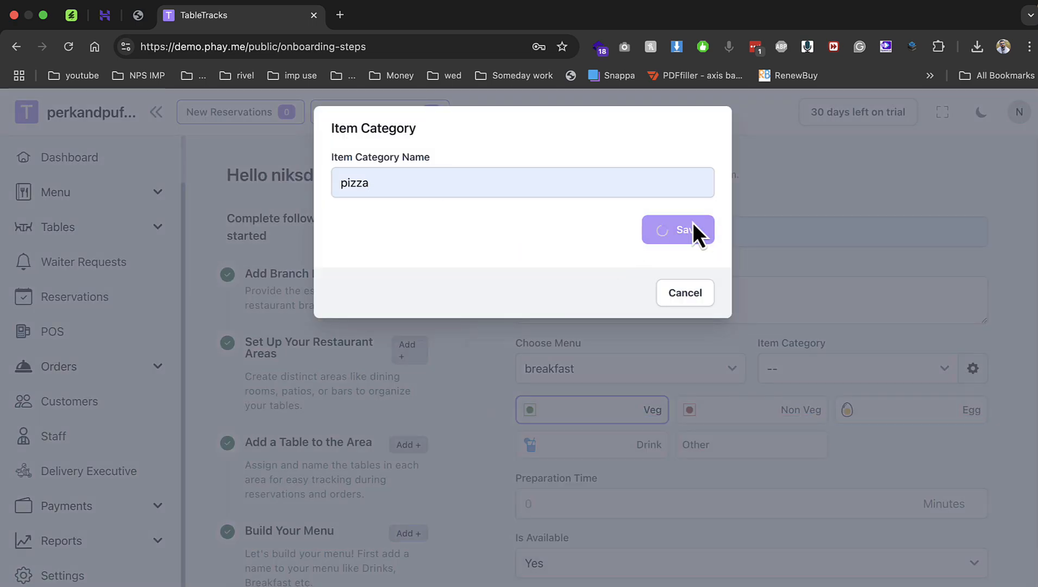
click(686, 298)
click(804, 369)
click(799, 391)
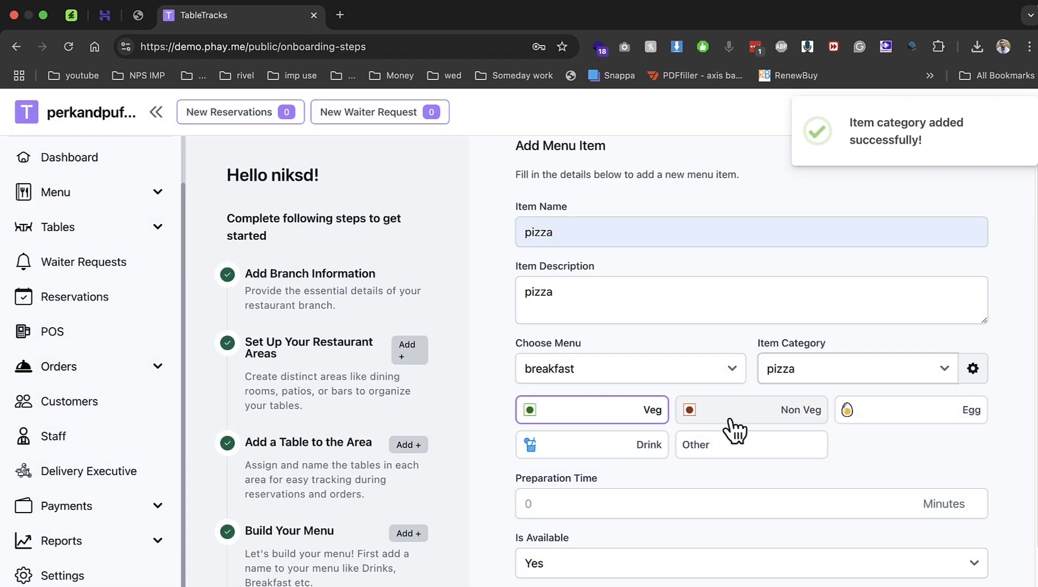
Give the pizza a 30-minute prep time, the pizza photo and a $99 price, then save it.
scroll(581, 497, down, 3)
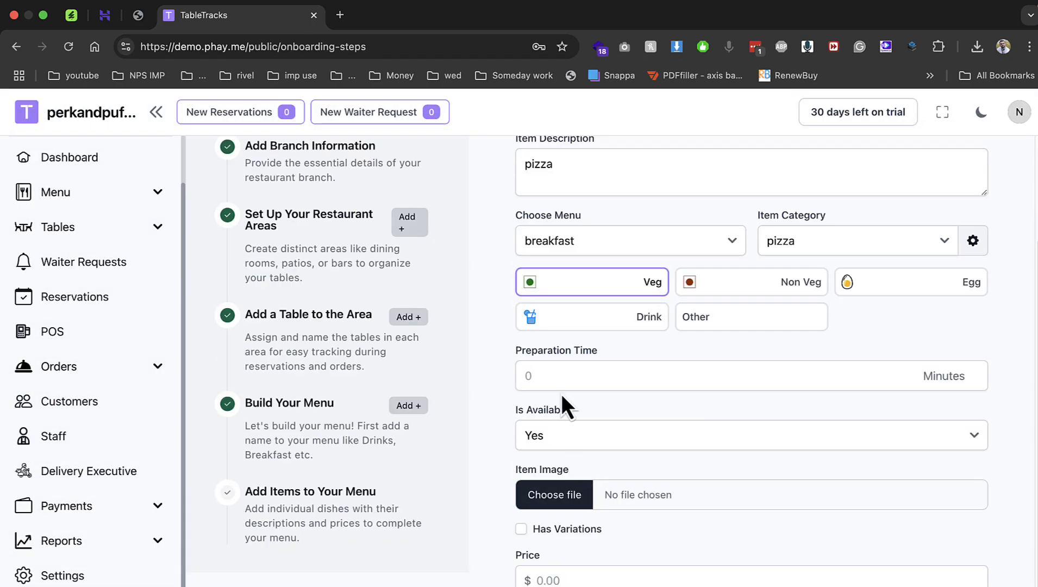
click(551, 375)
text(30)
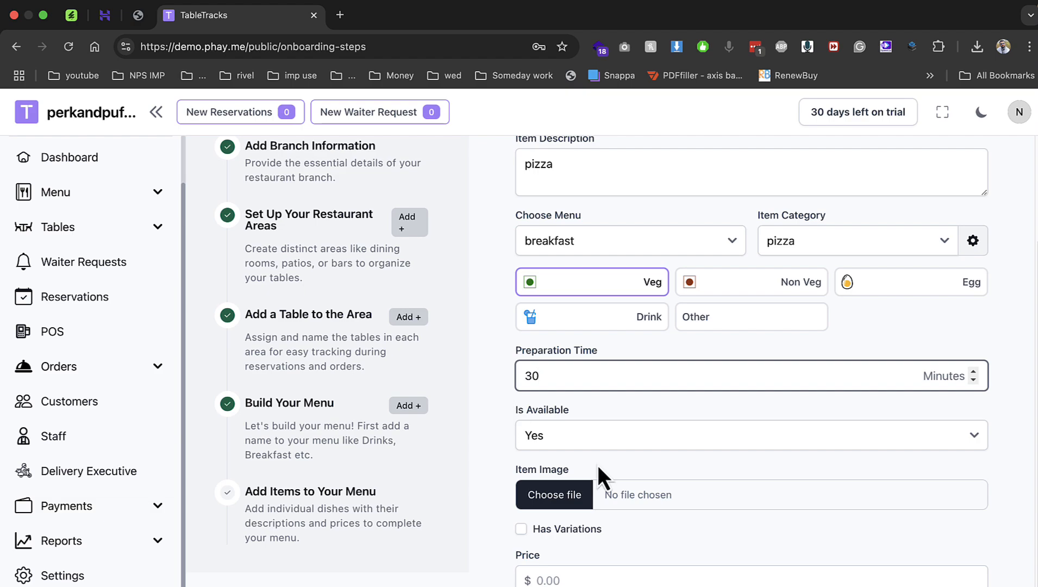
click(572, 489)
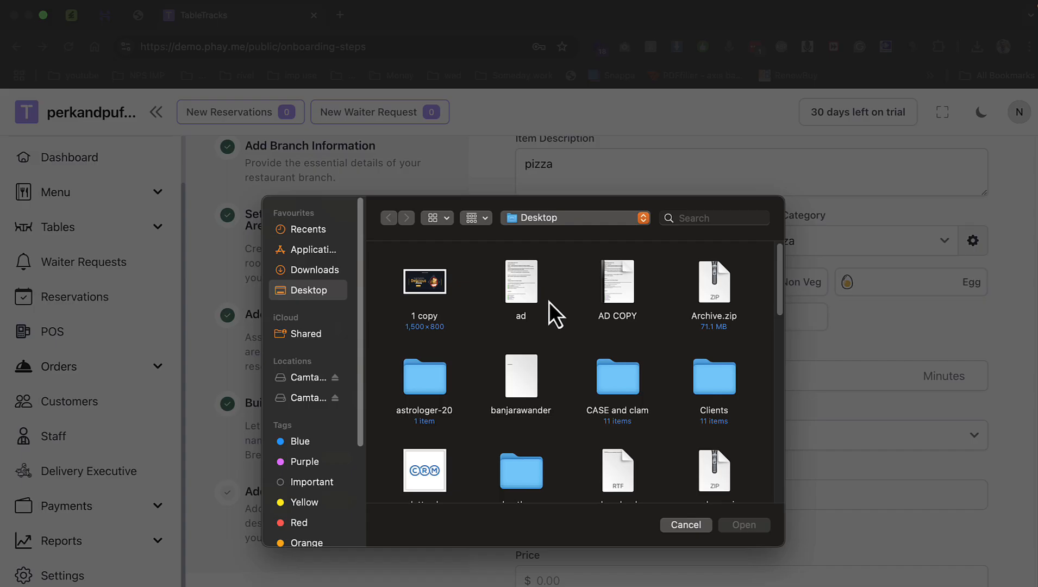
scroll(571, 397, down, 6)
click(523, 345)
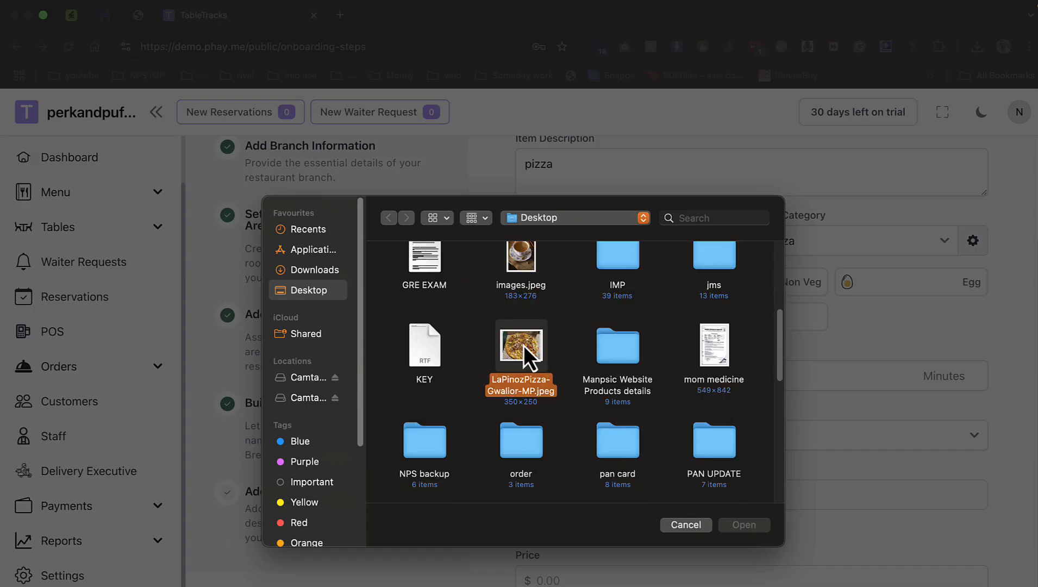
double_click(522, 345)
click(591, 574)
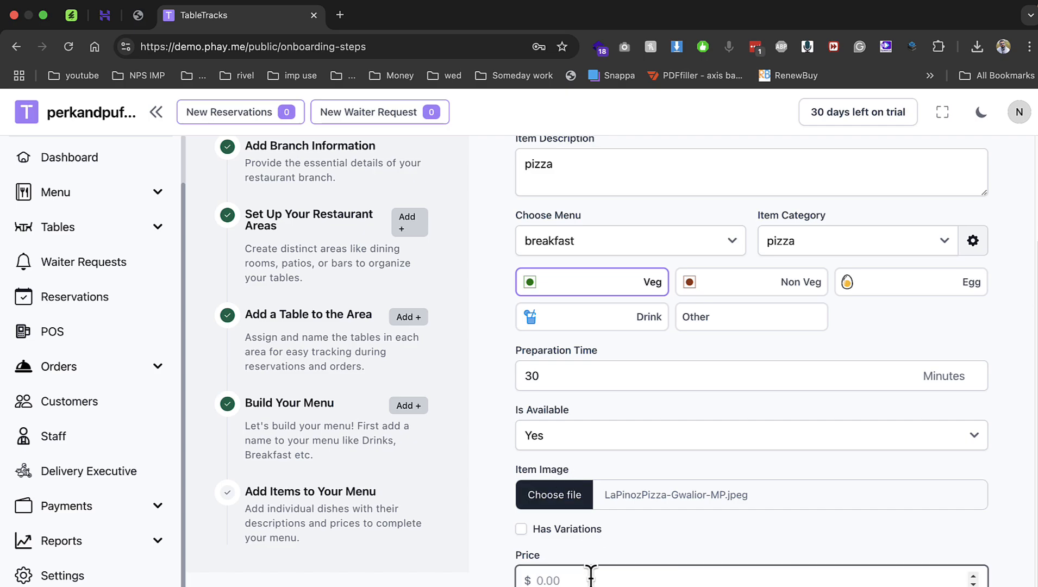
text(99)
click(530, 531)
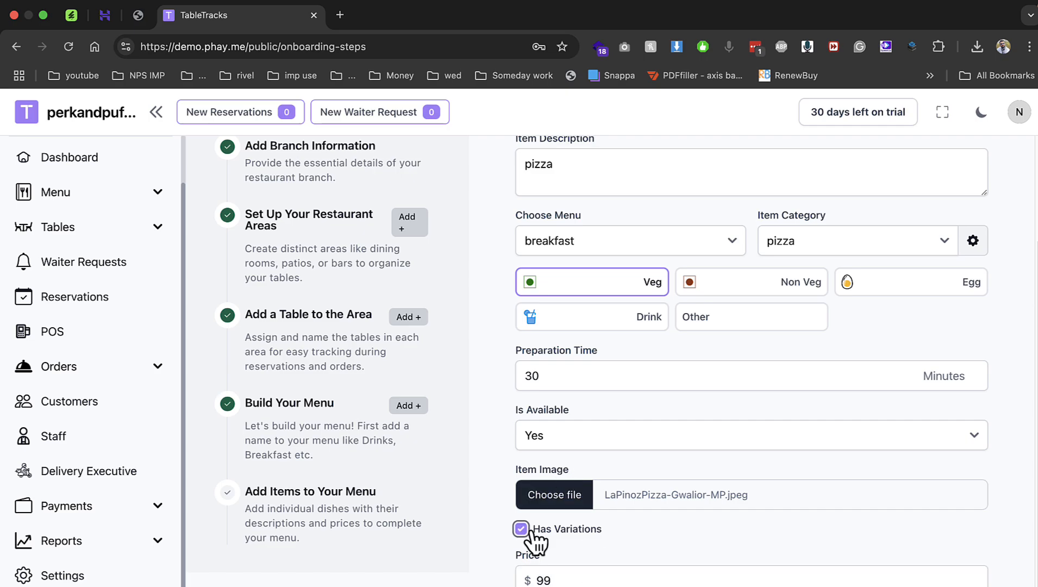
click(531, 531)
click(545, 586)
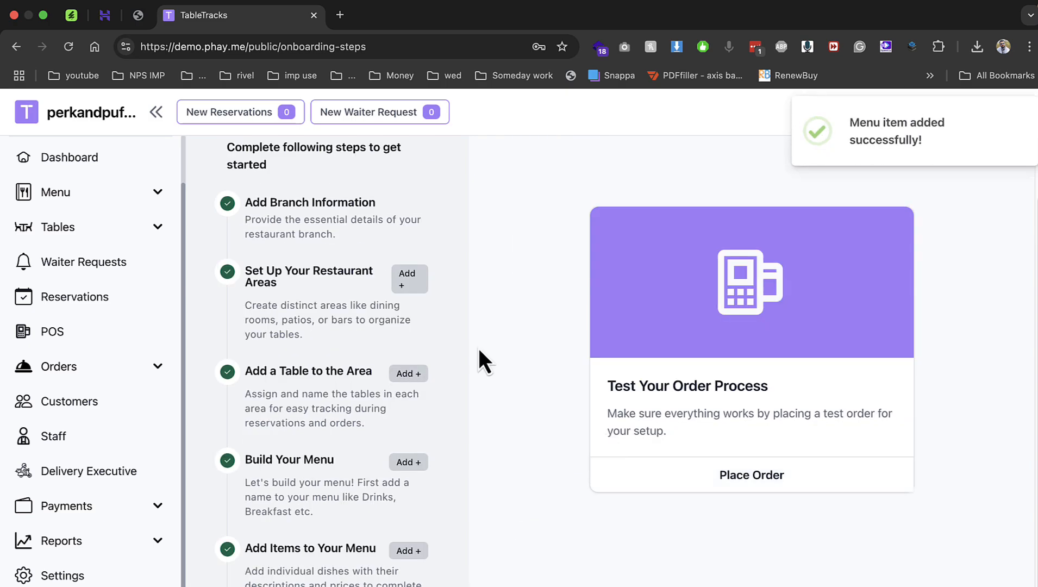
Start a test order with one pizza and apply a 10 percent discount.
click(723, 478)
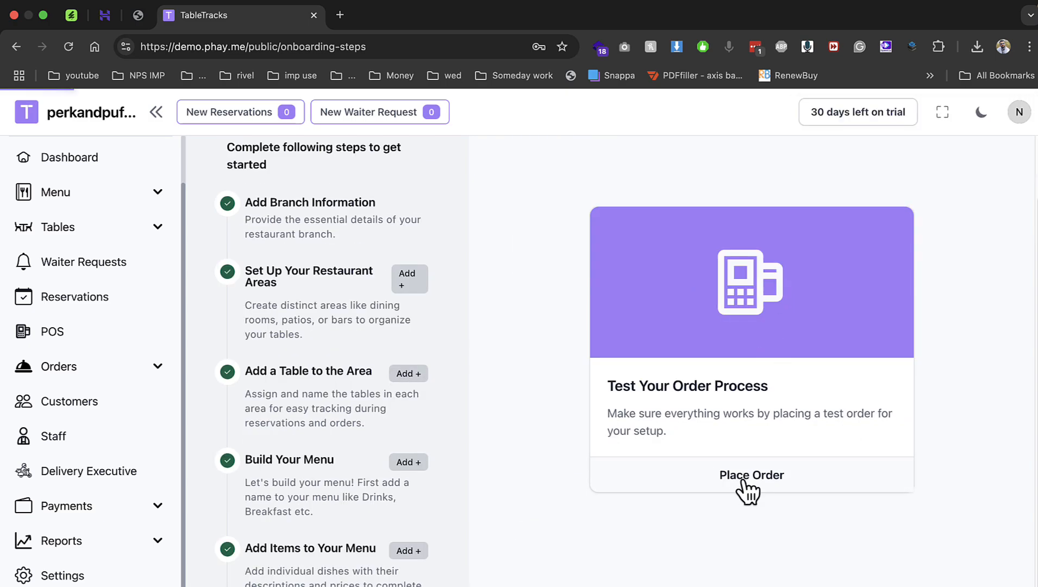
click(320, 318)
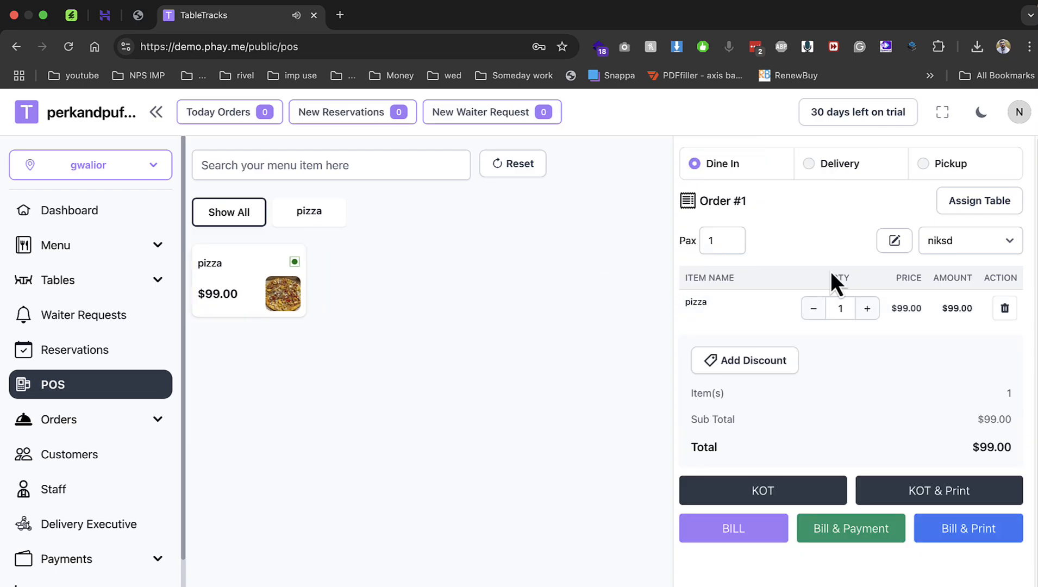
click(748, 362)
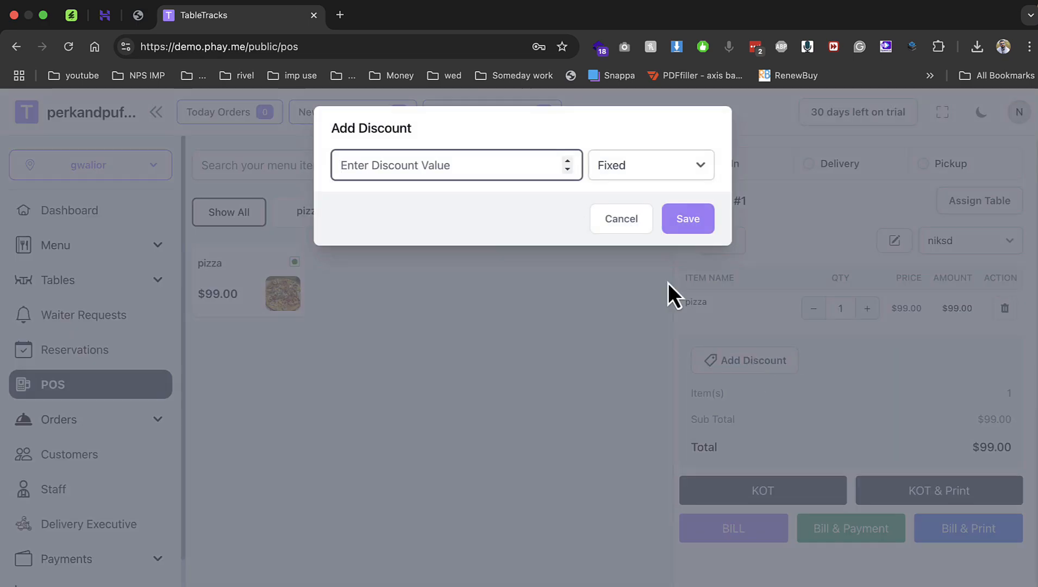
text(10)
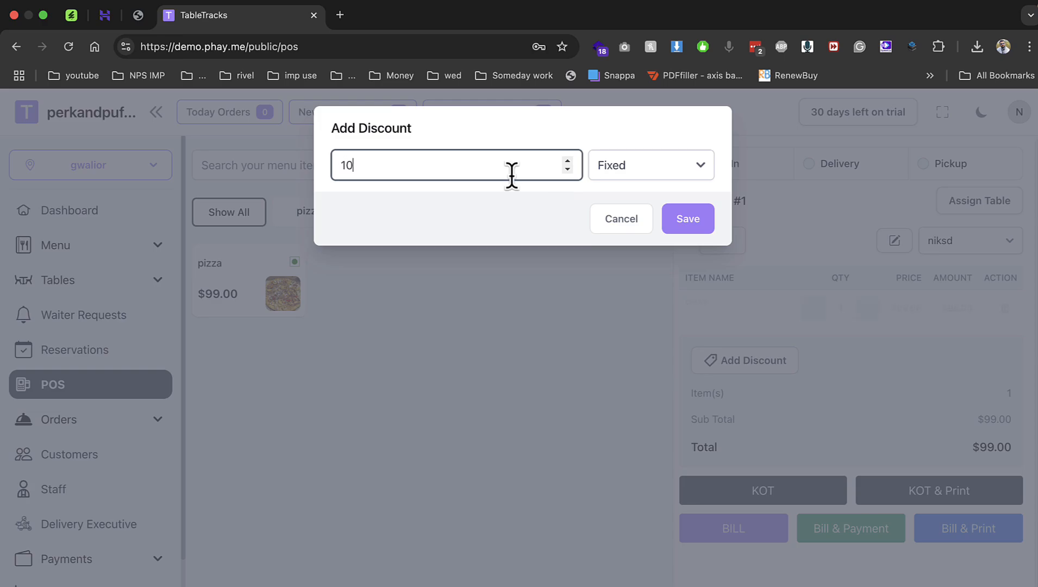
click(674, 168)
click(664, 188)
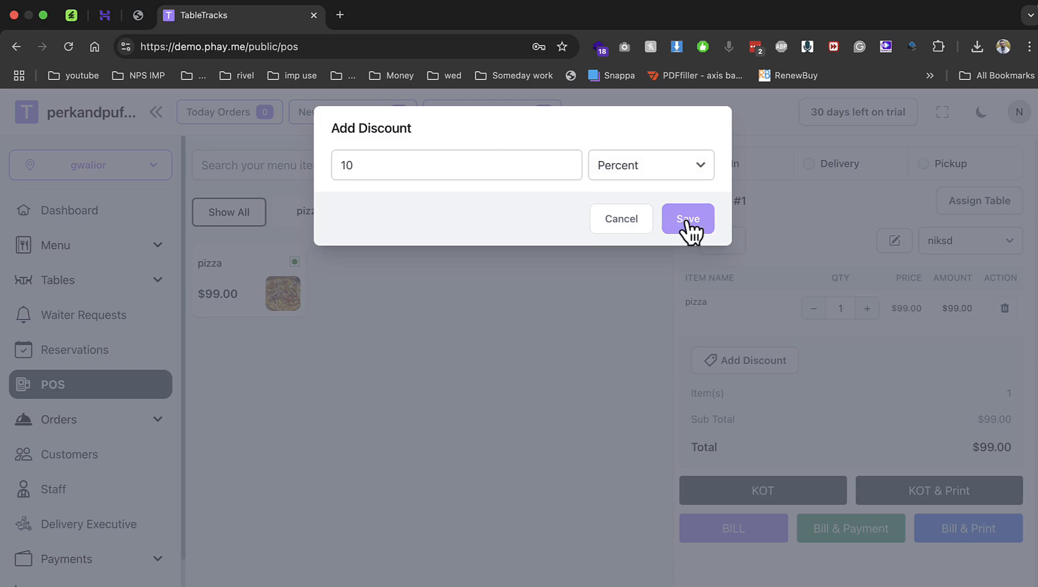
click(688, 223)
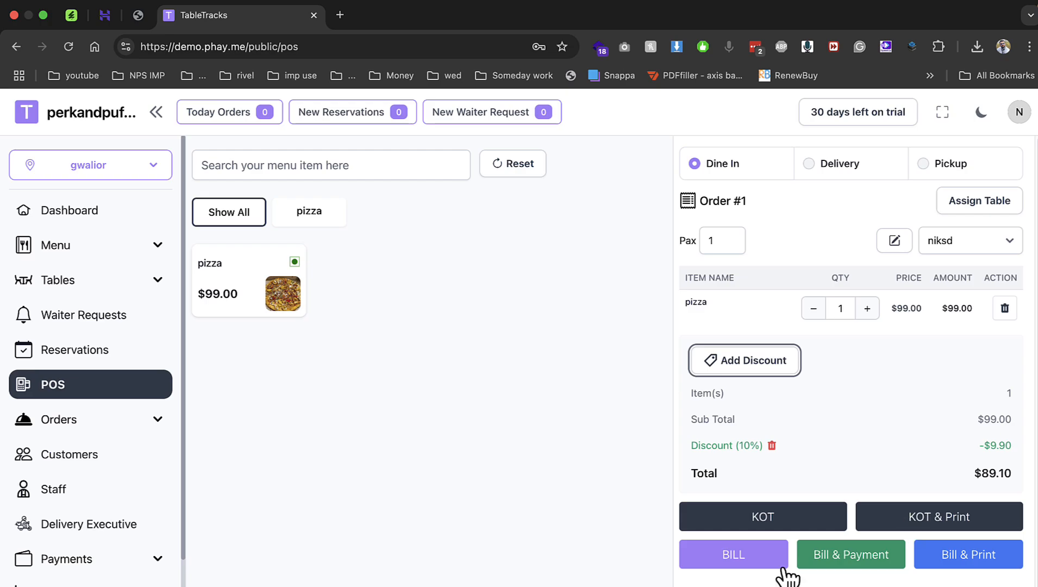
Bill the $89.10 order without printing, then view today's orders list.
click(944, 559)
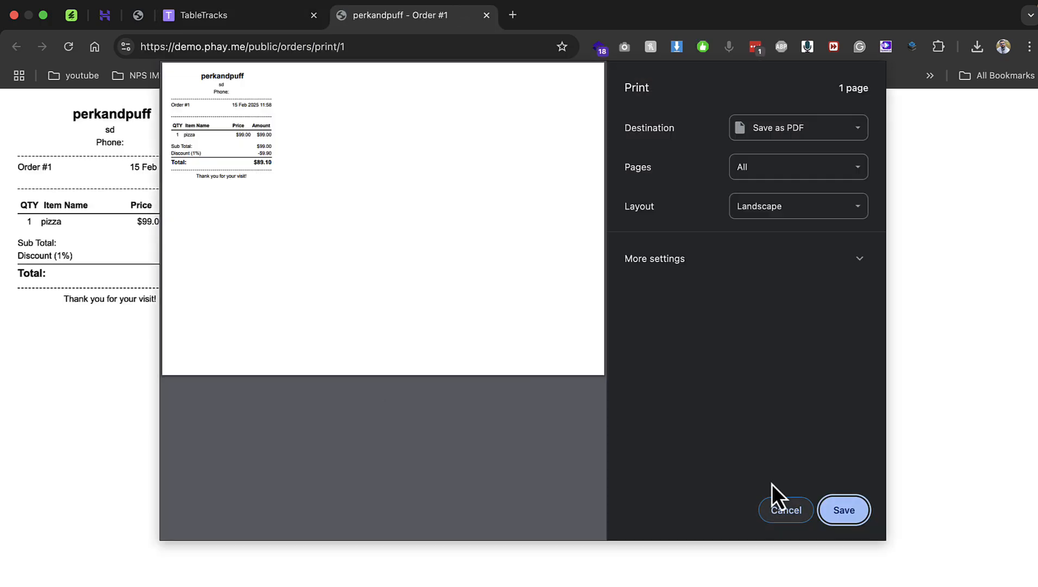
click(793, 499)
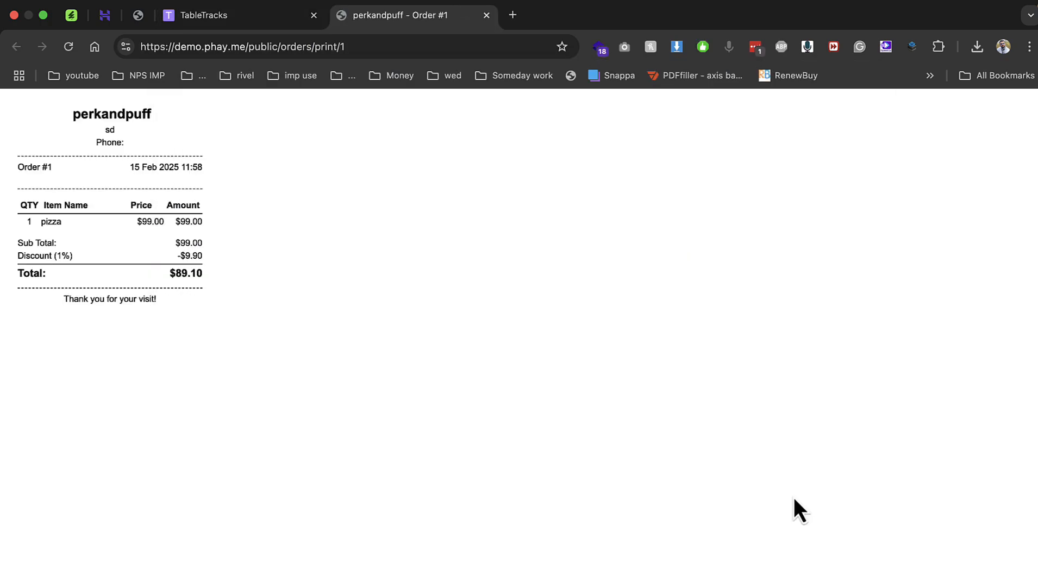
click(487, 16)
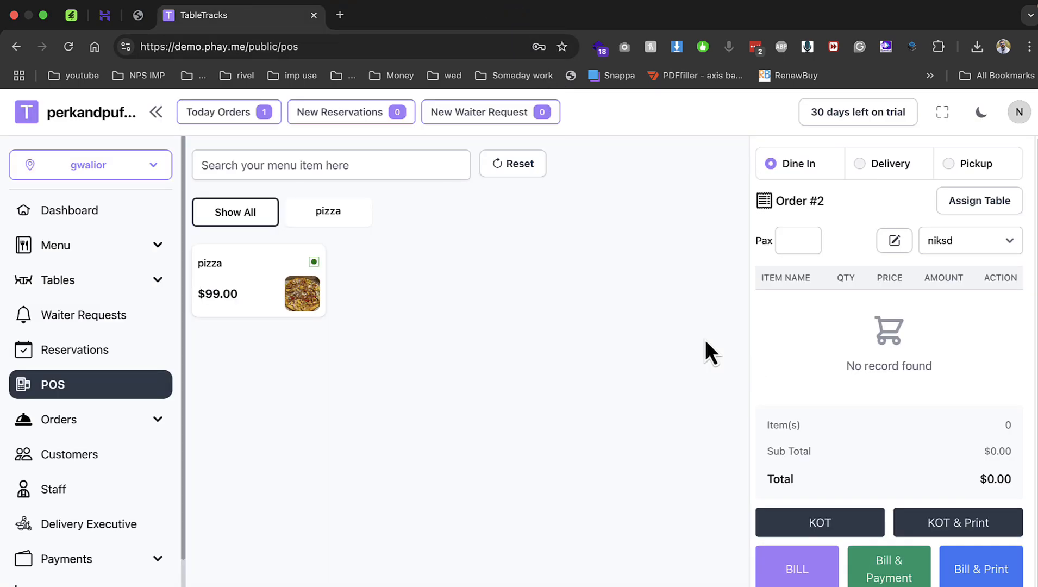
click(117, 423)
click(103, 489)
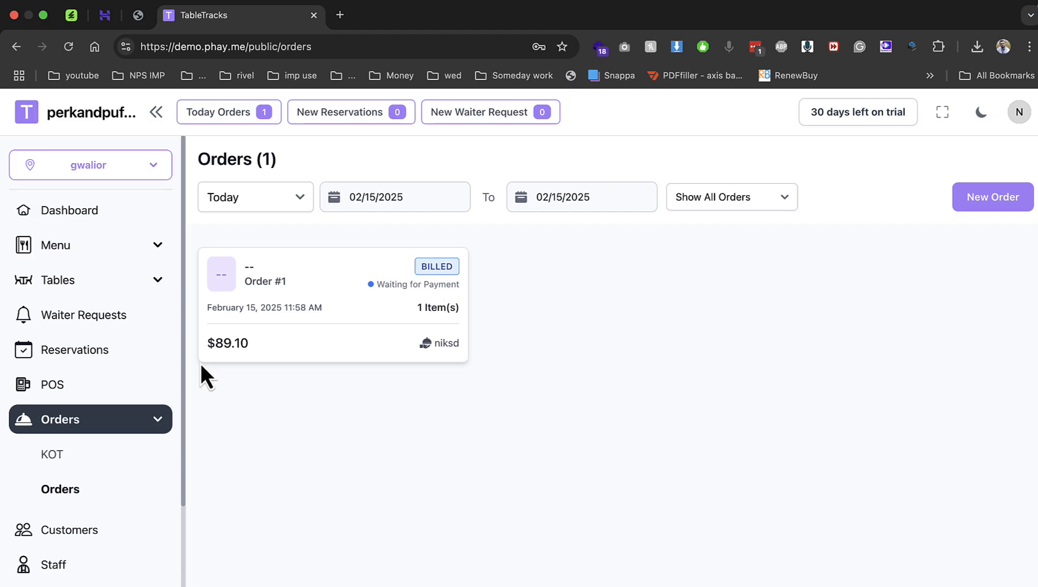
Open the Menus page and begin, then cancel, a new menu.
click(103, 245)
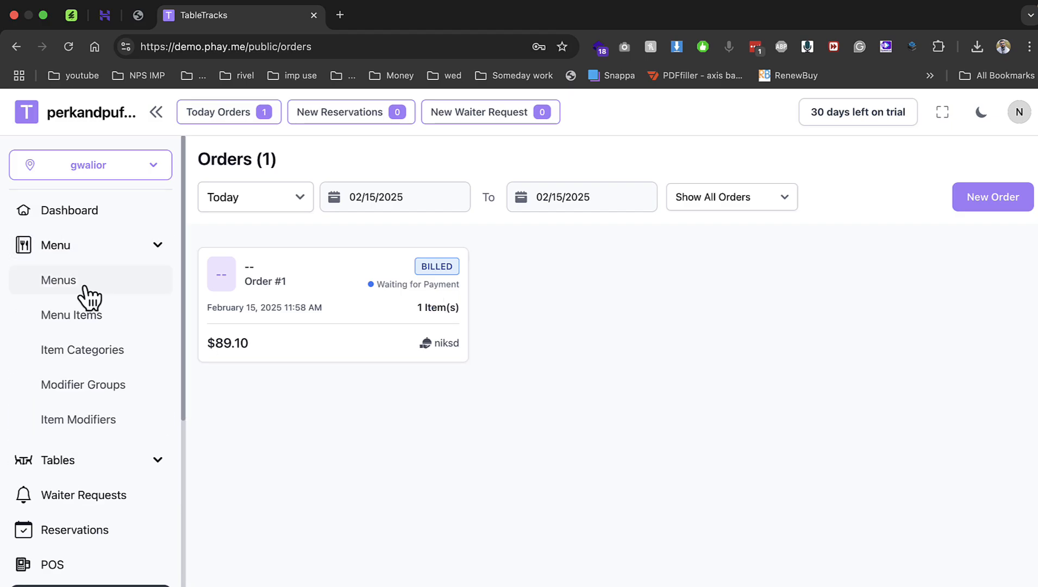
click(147, 286)
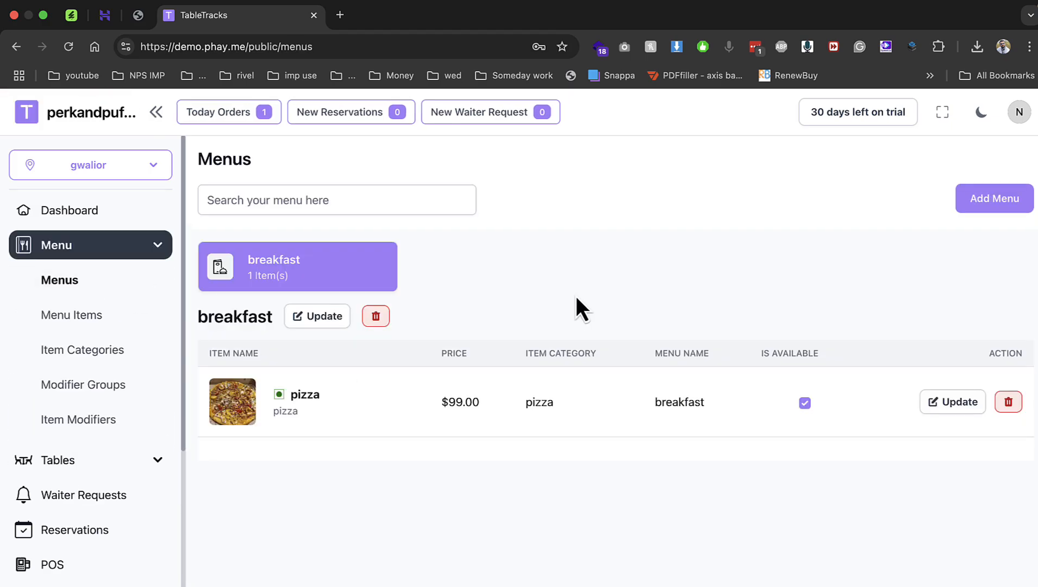
click(965, 202)
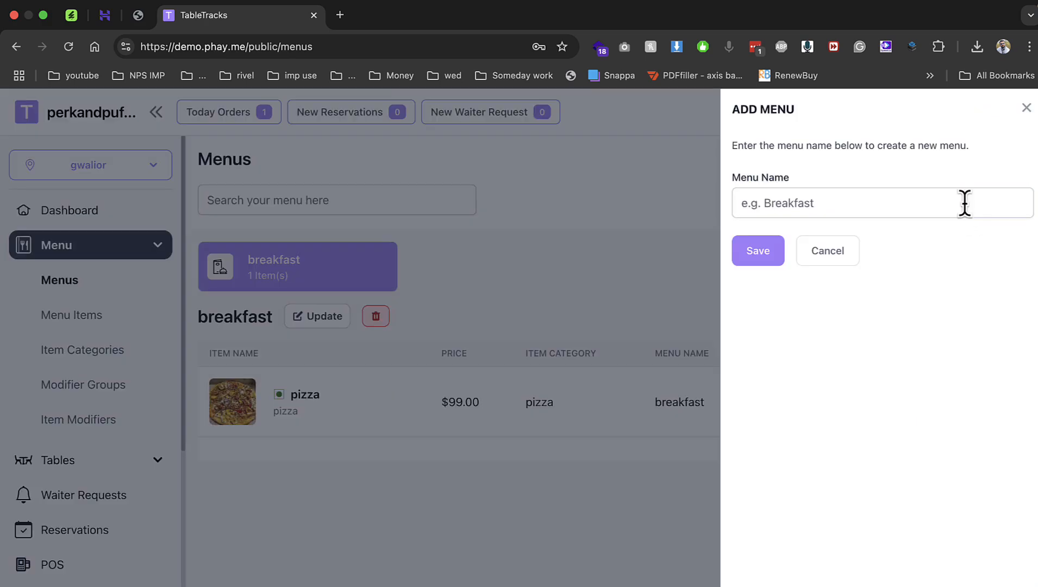
click(817, 251)
Look through Menu Items, Item Categories and Modifier Groups, ending on the dining Areas list.
click(119, 313)
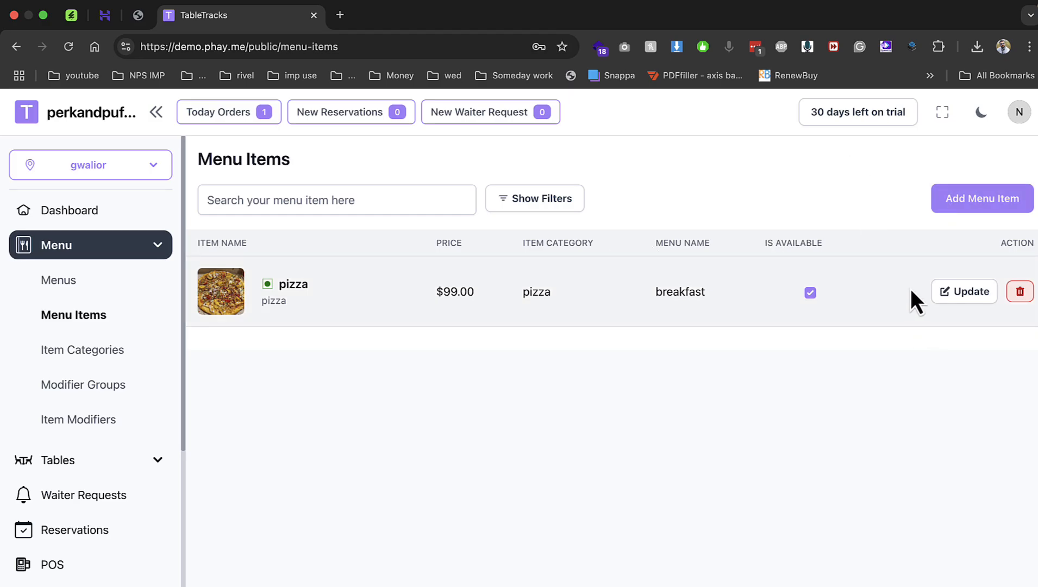
click(85, 362)
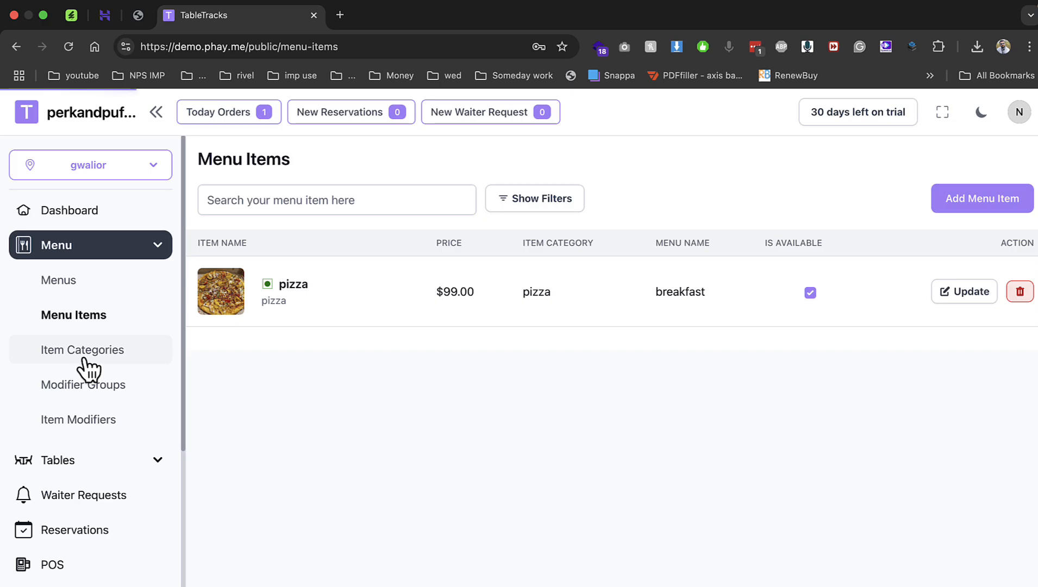
click(122, 400)
click(102, 463)
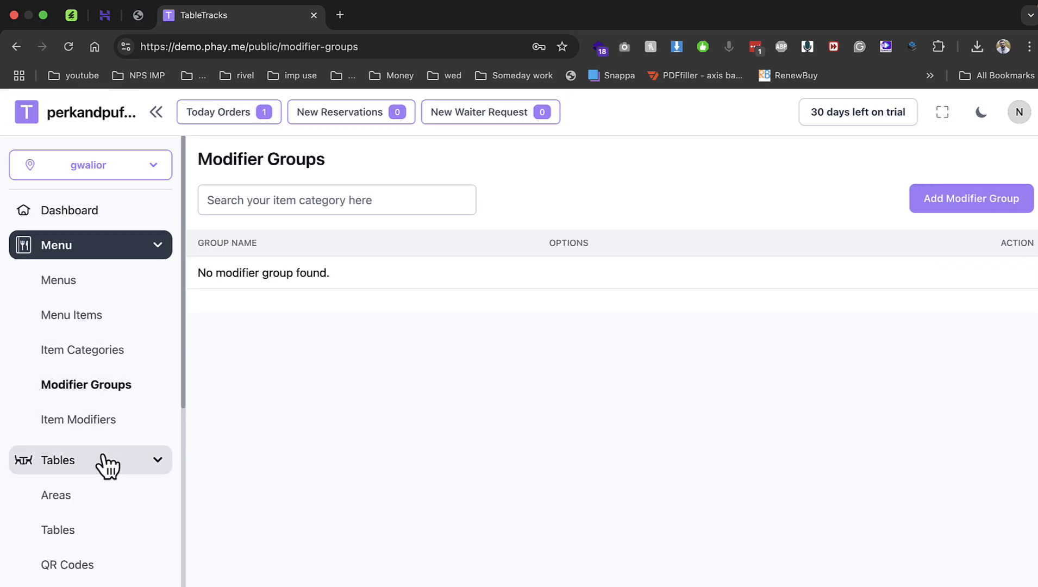
click(95, 493)
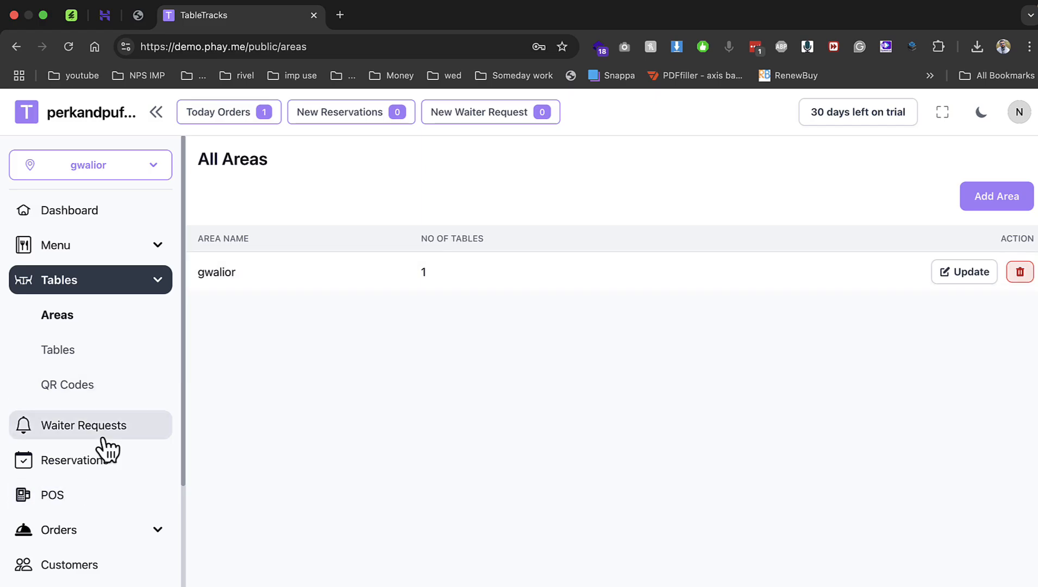
Go from the Tables view to the table QR codes and scroll through them, including T01's.
click(90, 353)
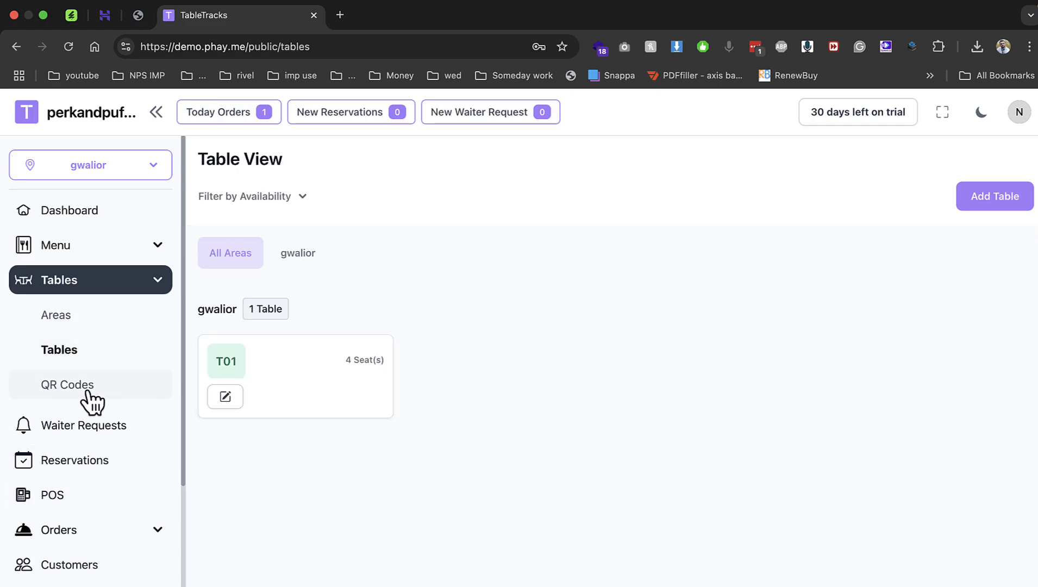
click(88, 392)
scroll(304, 347, down, 4)
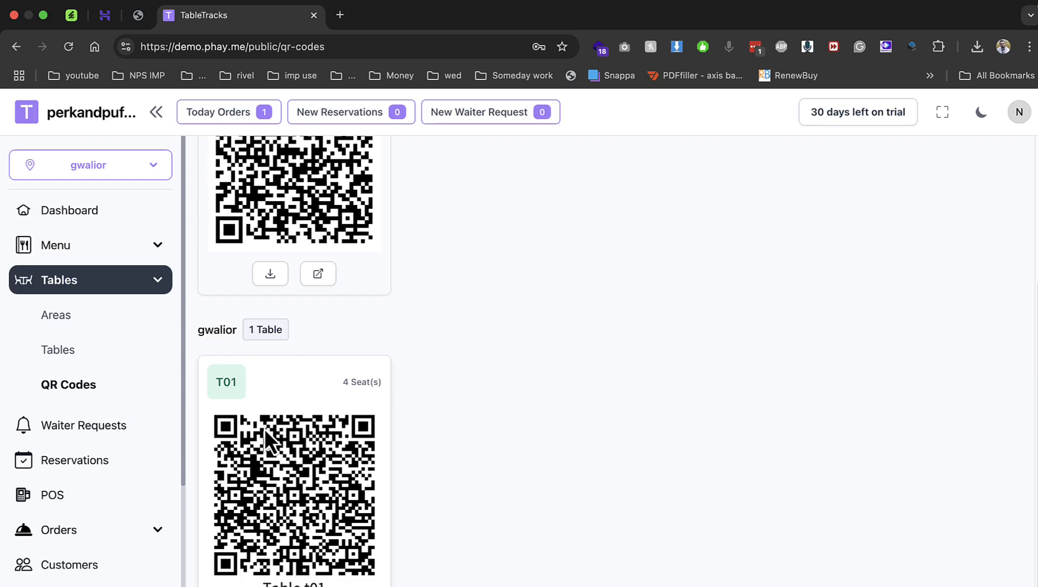
scroll(270, 451, up, 4)
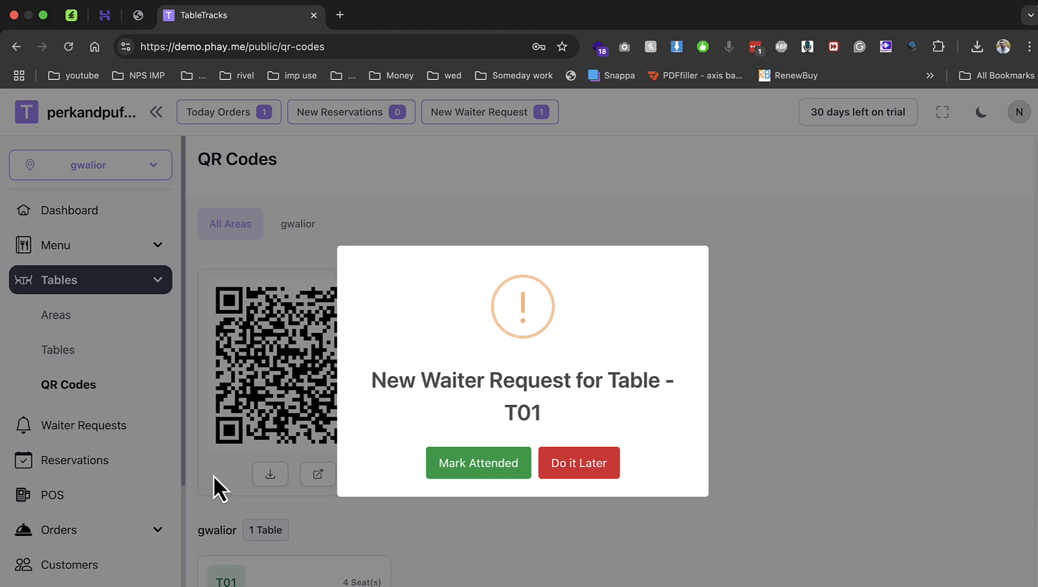
Dismiss the T01 alert and mark its waiter request attended on Waiter Requests.
click(202, 471)
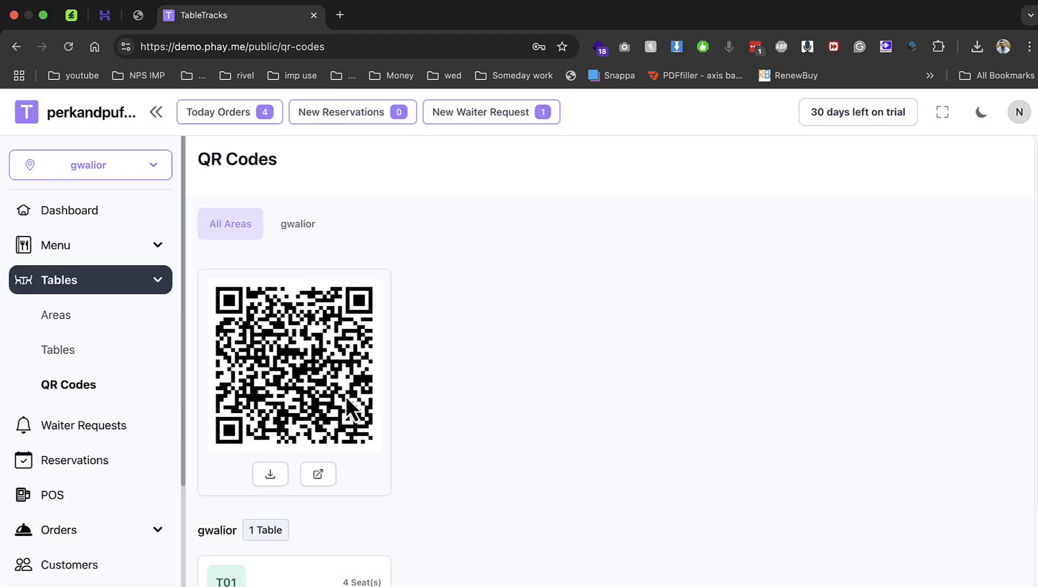
scroll(315, 359, down, 1)
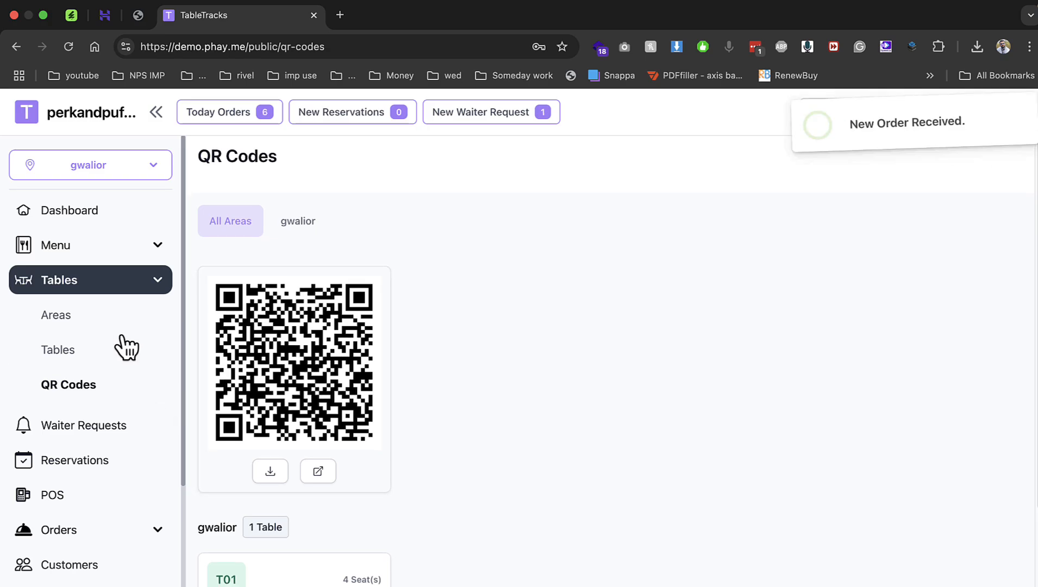
click(108, 432)
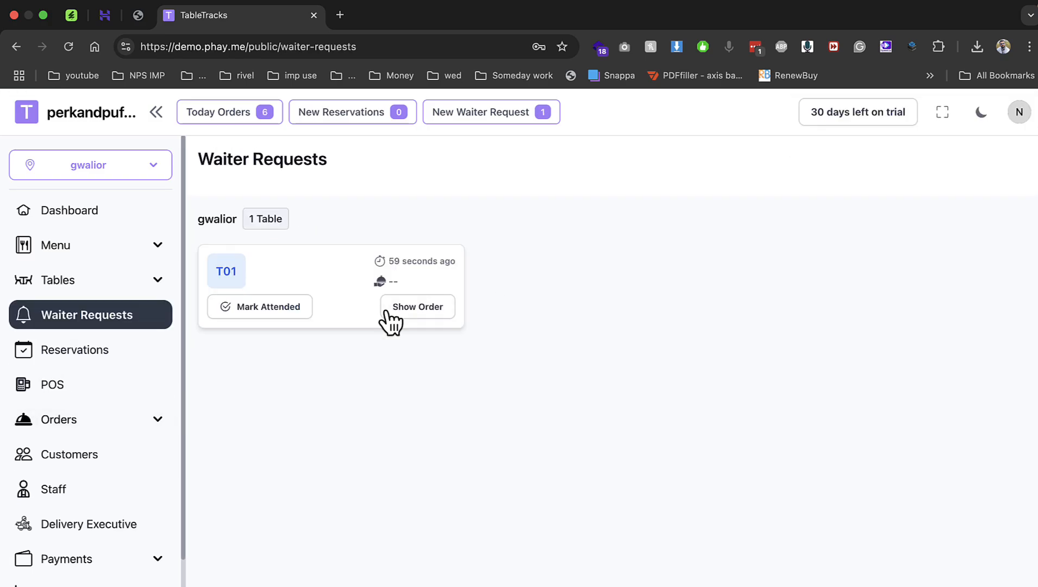
click(270, 313)
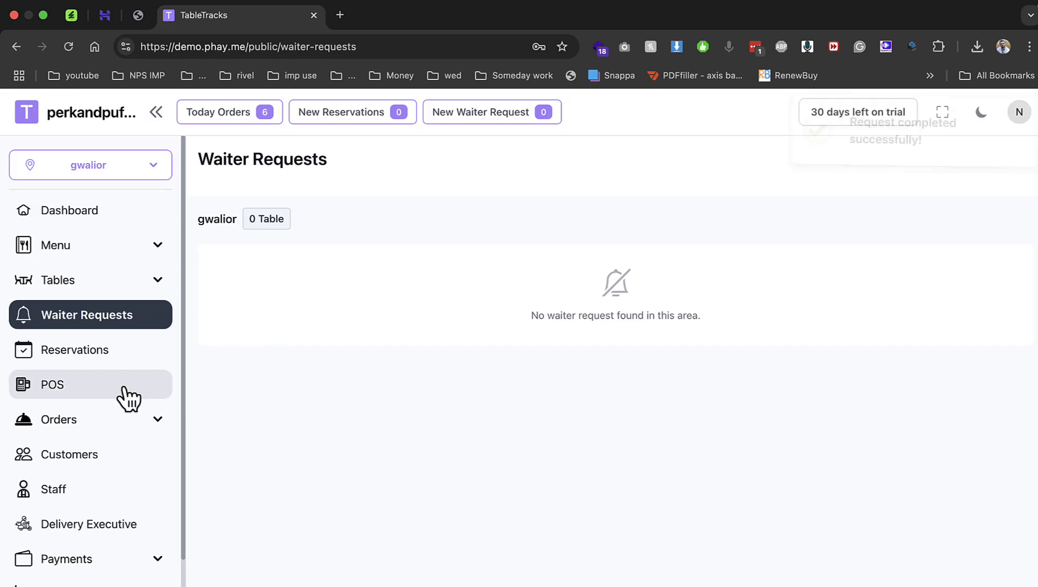
Visit the POS, Reservations and Customers pages, then today's Orders list.
click(71, 385)
click(117, 352)
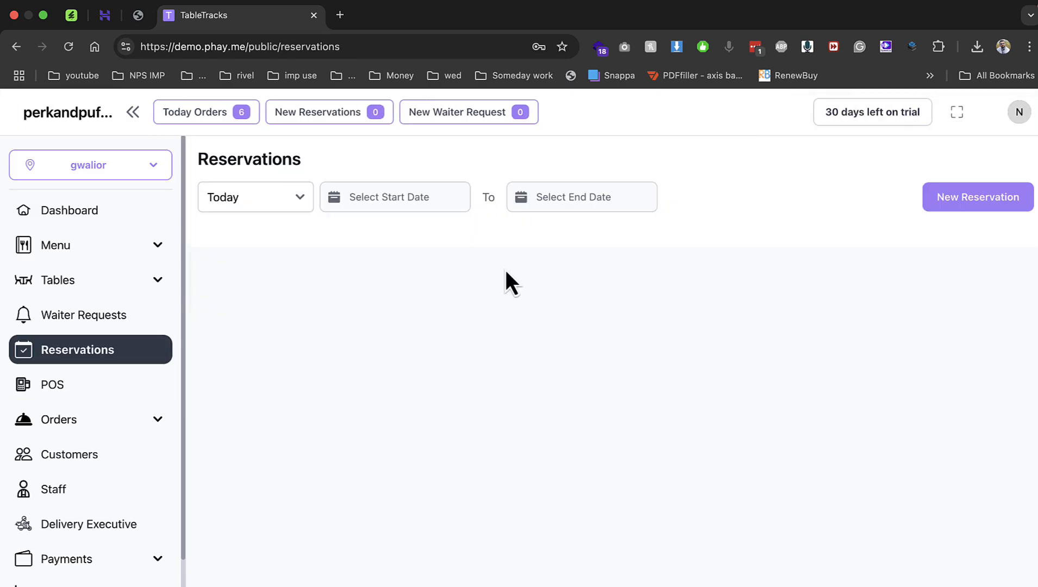
click(118, 460)
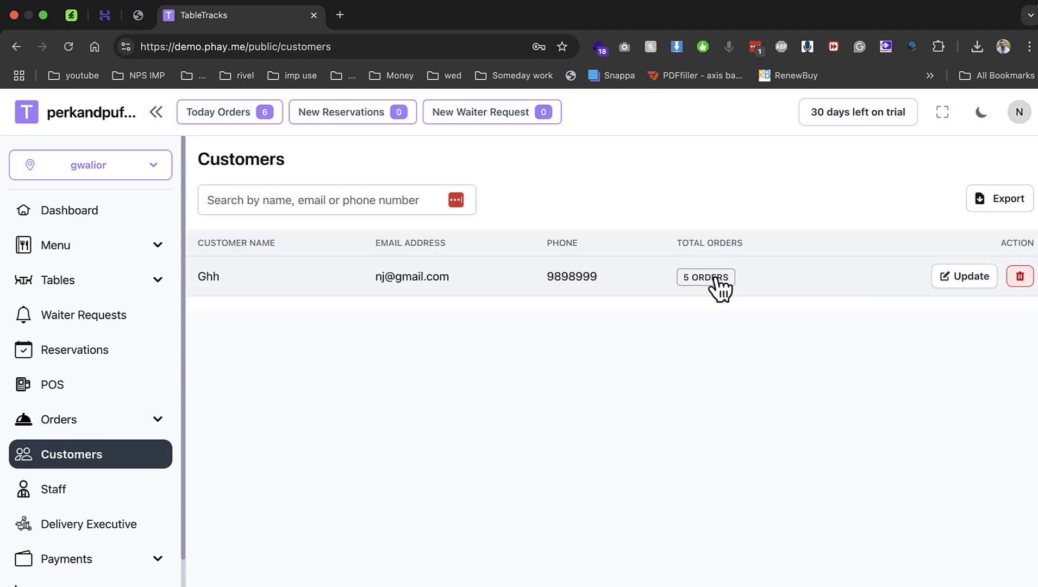
click(96, 419)
click(100, 491)
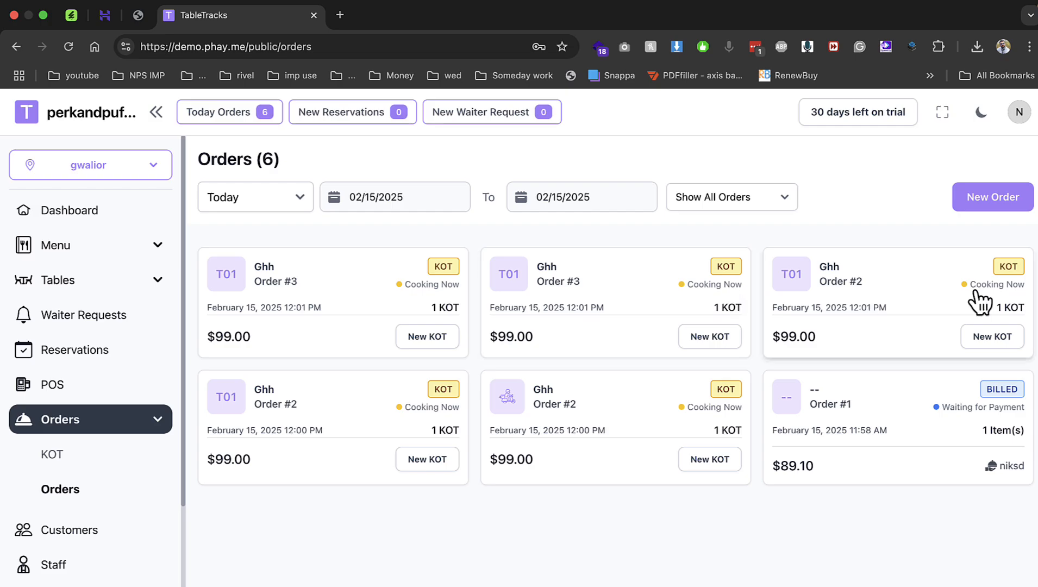
Add a new kitchen ticket to Order #3, then check delivery executives and today's orders.
click(422, 342)
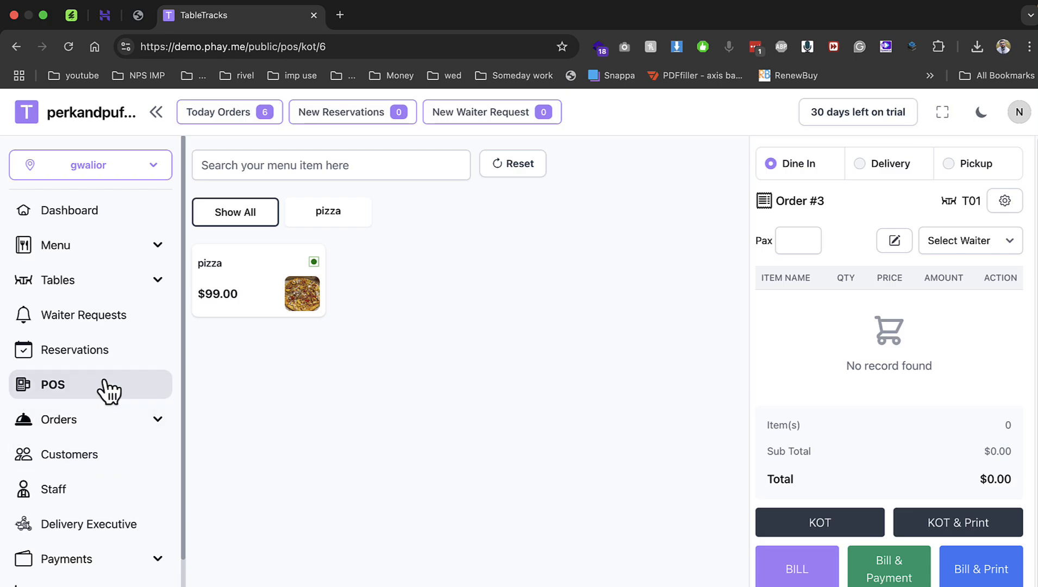
click(109, 523)
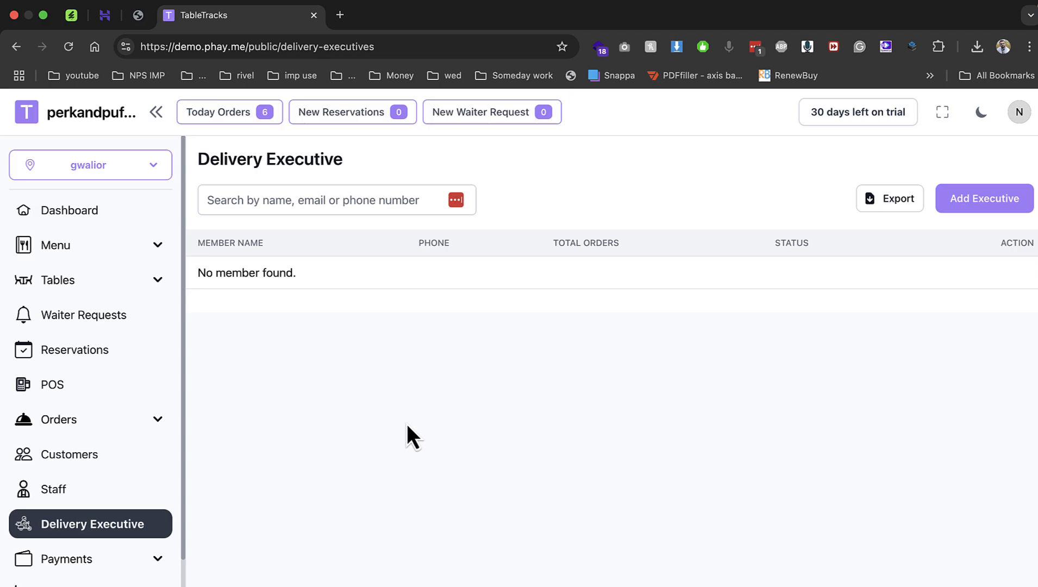
scroll(146, 454, down, 2)
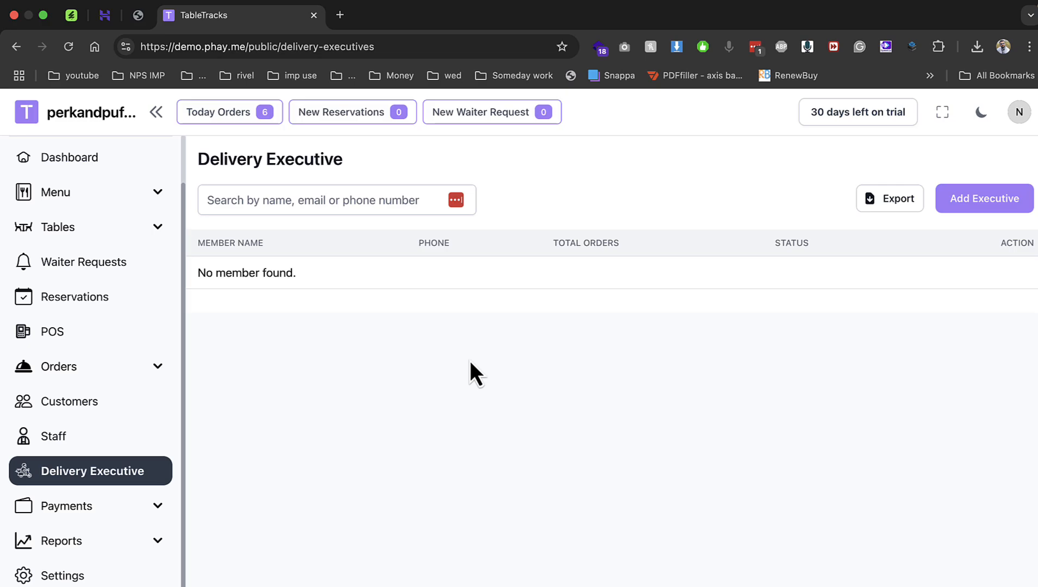
click(228, 111)
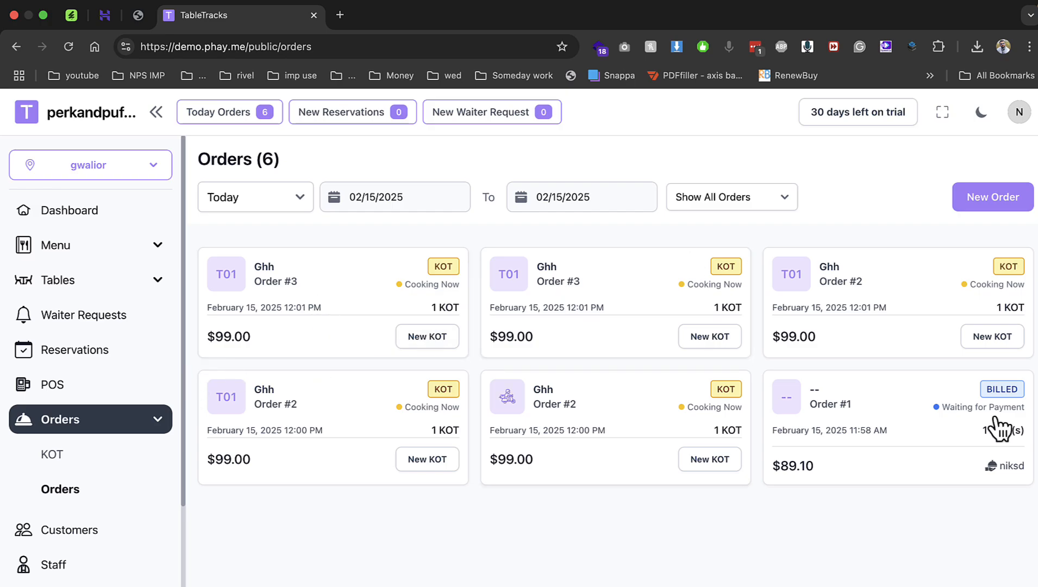
scroll(82, 478, down, 3)
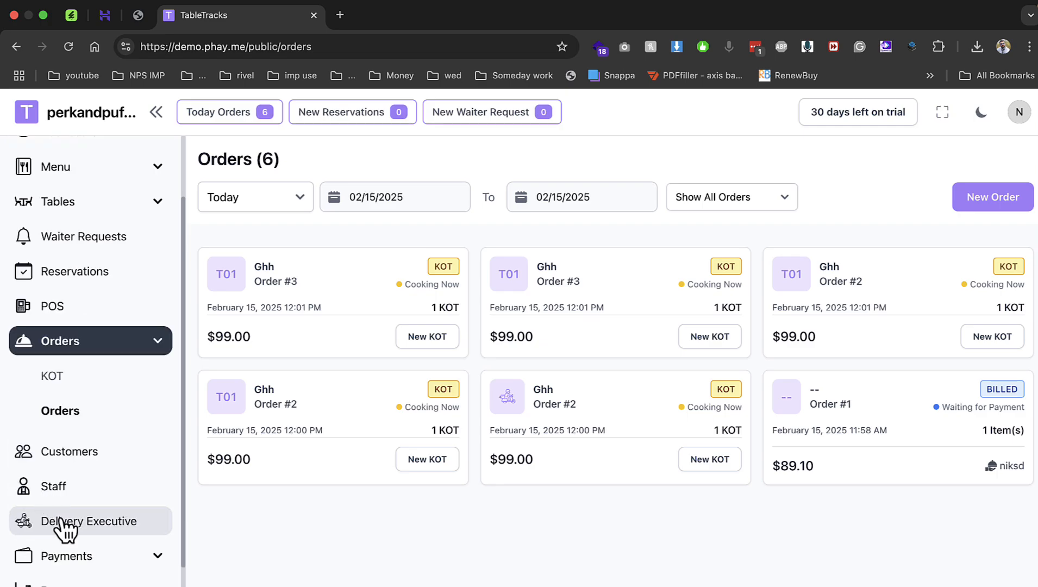
Browse the Staff, Payments and Due Payments pages.
click(83, 500)
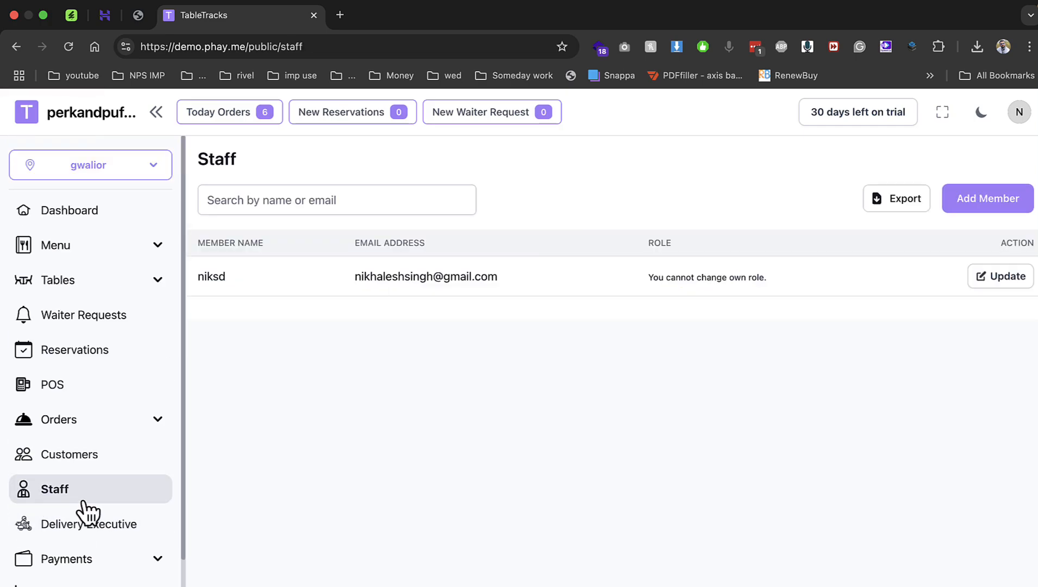
click(90, 504)
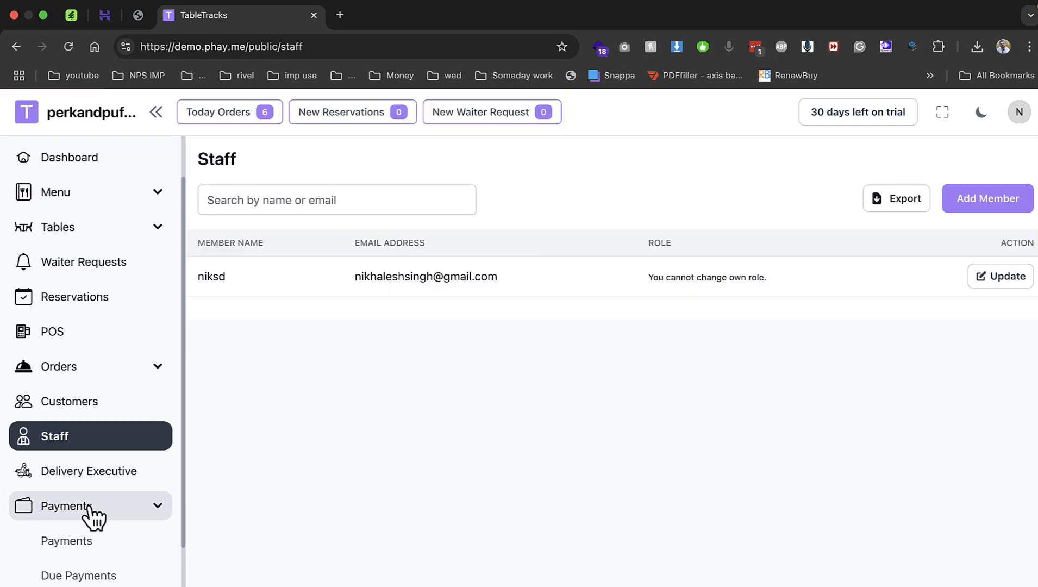
scroll(92, 522, down, 3)
click(93, 469)
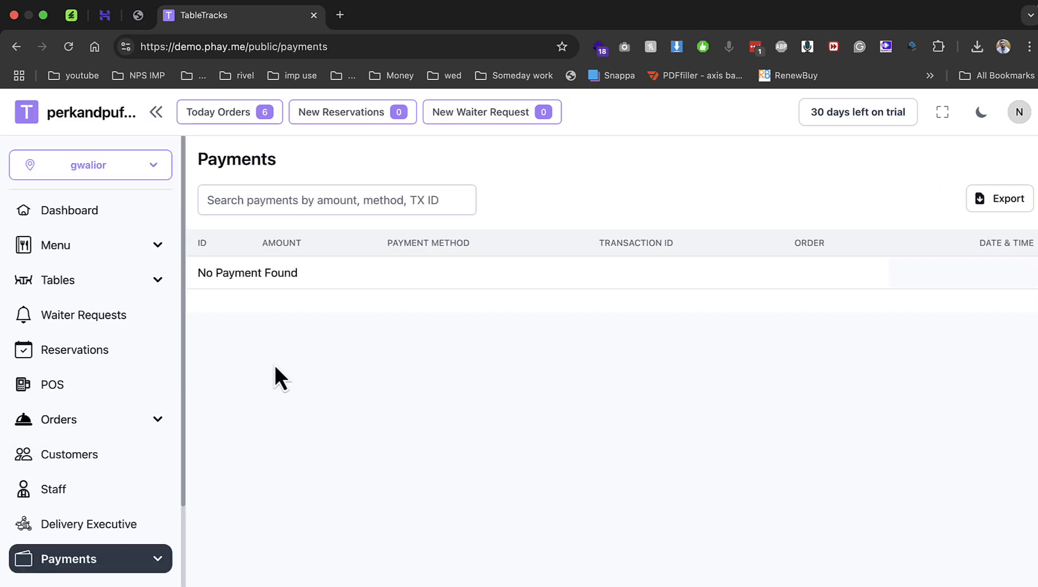
scroll(144, 473, down, 5)
click(129, 501)
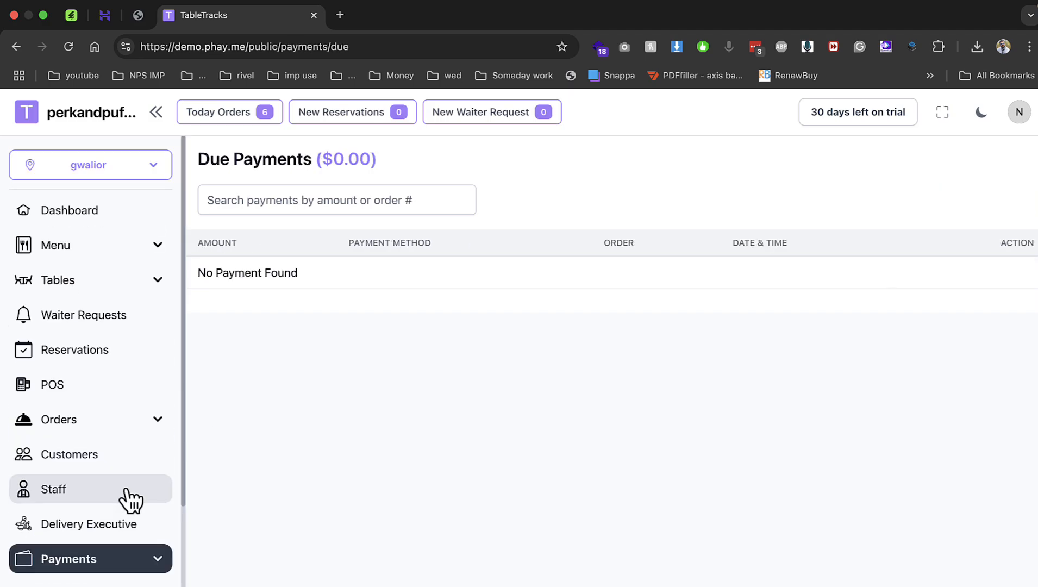
scroll(130, 497, down, 5)
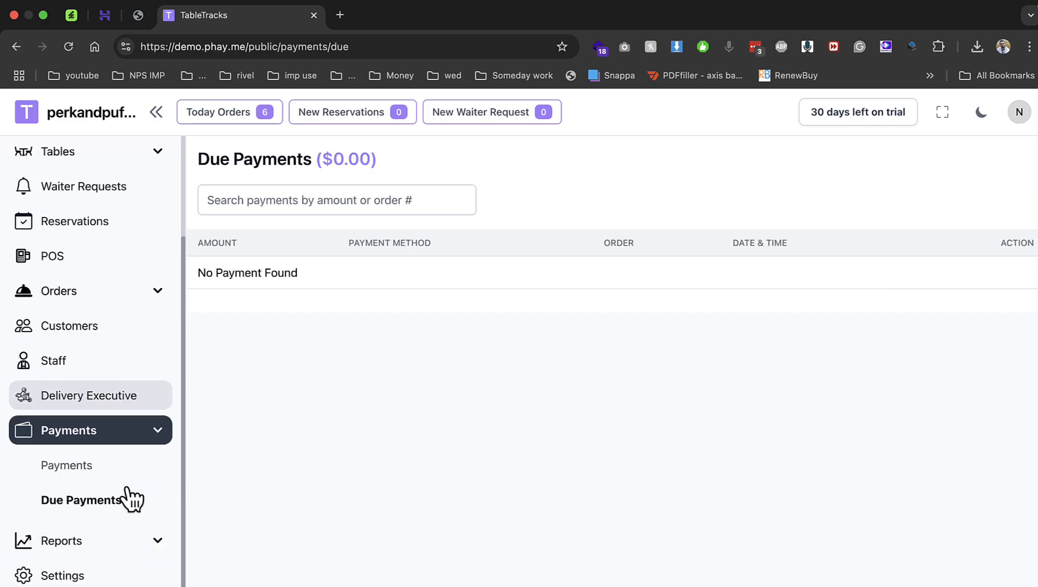
View the Sales Report, then the restaurant Settings at Restaurant Information.
click(113, 546)
click(90, 575)
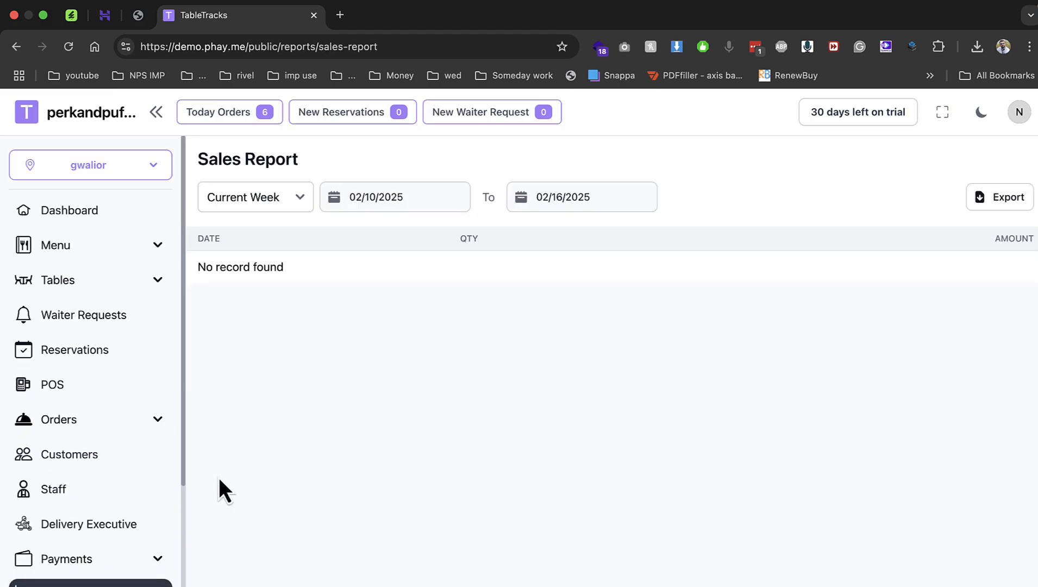
scroll(69, 503, down, 6)
click(78, 576)
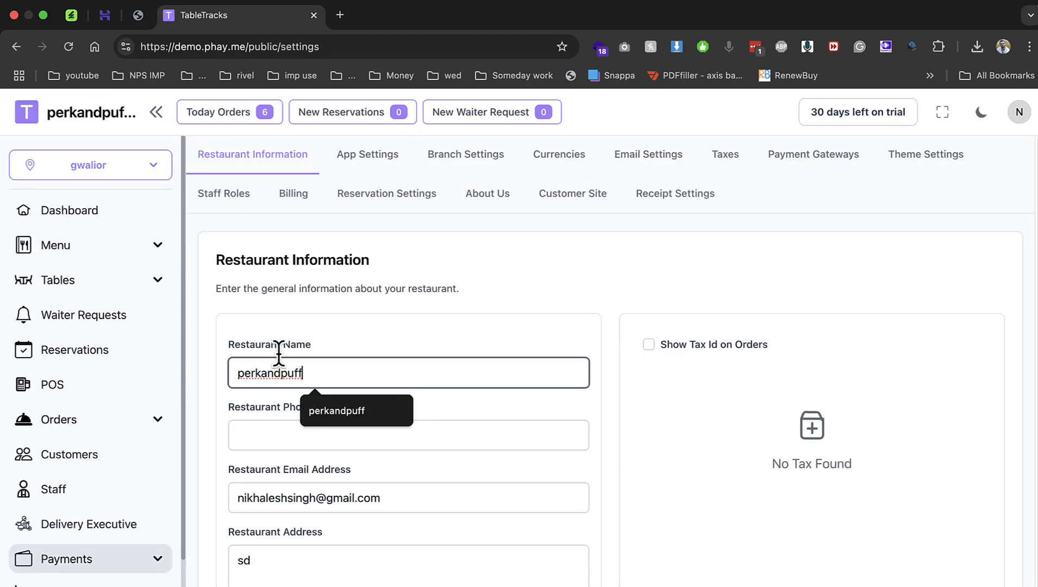
Review Billing, Reservation time slots for Wednesday, and Branch settings.
scroll(293, 391, down, 1)
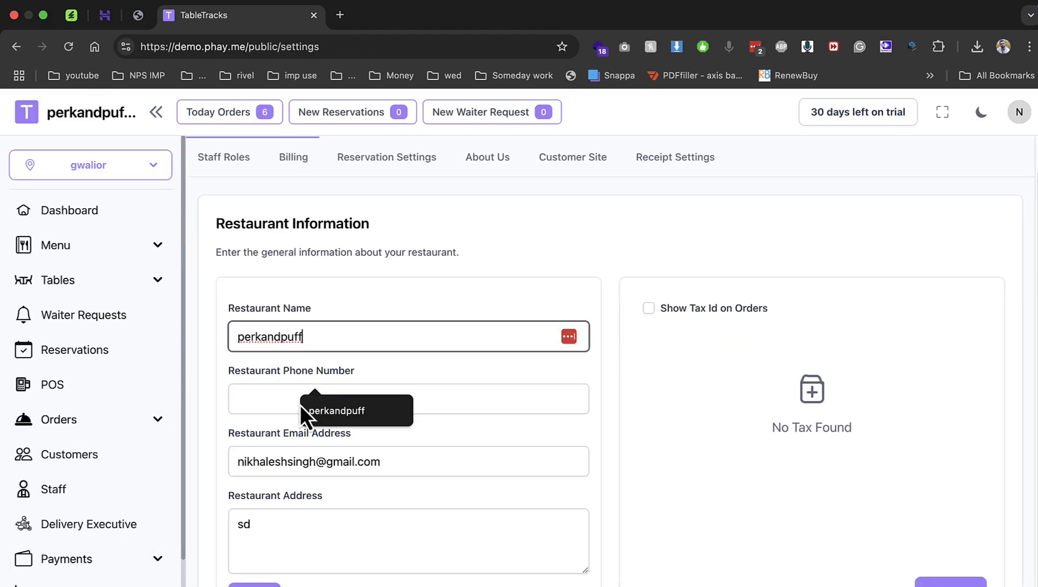
click(313, 171)
click(379, 201)
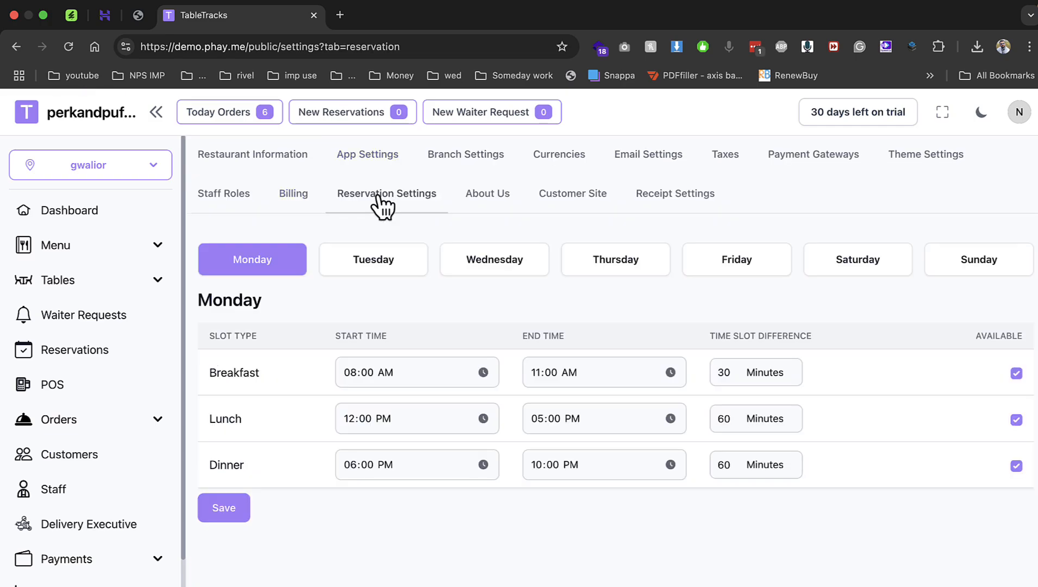
click(495, 272)
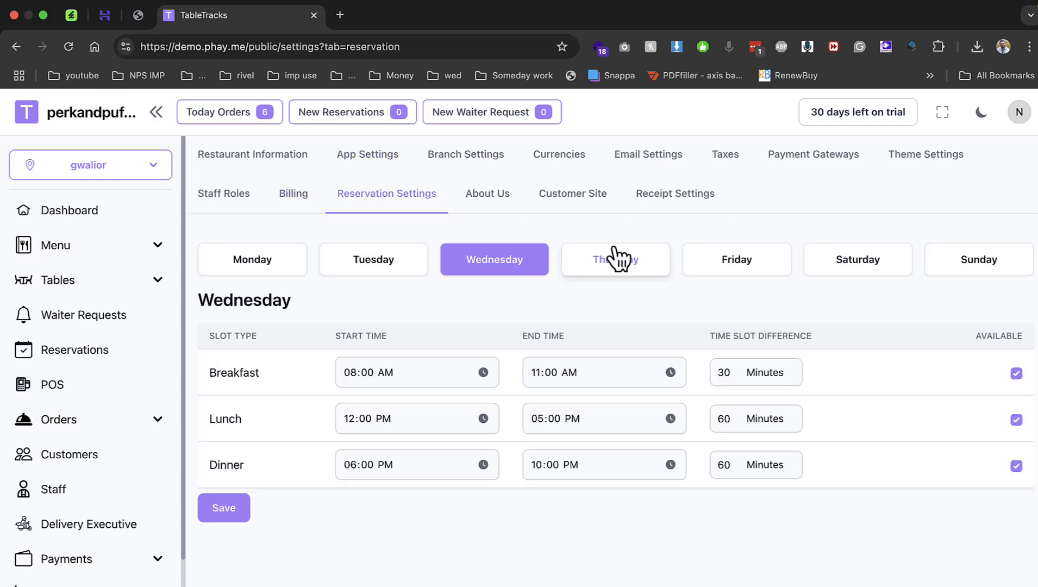
click(501, 160)
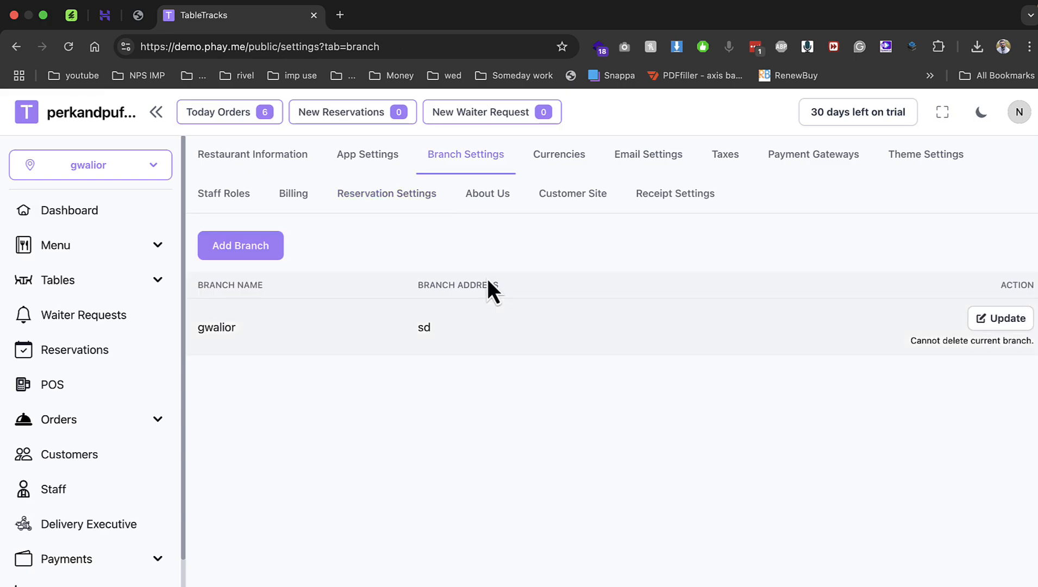
Check Currencies, enable Razorpay under Payment Gateways, and view QR Code Payment options.
click(564, 162)
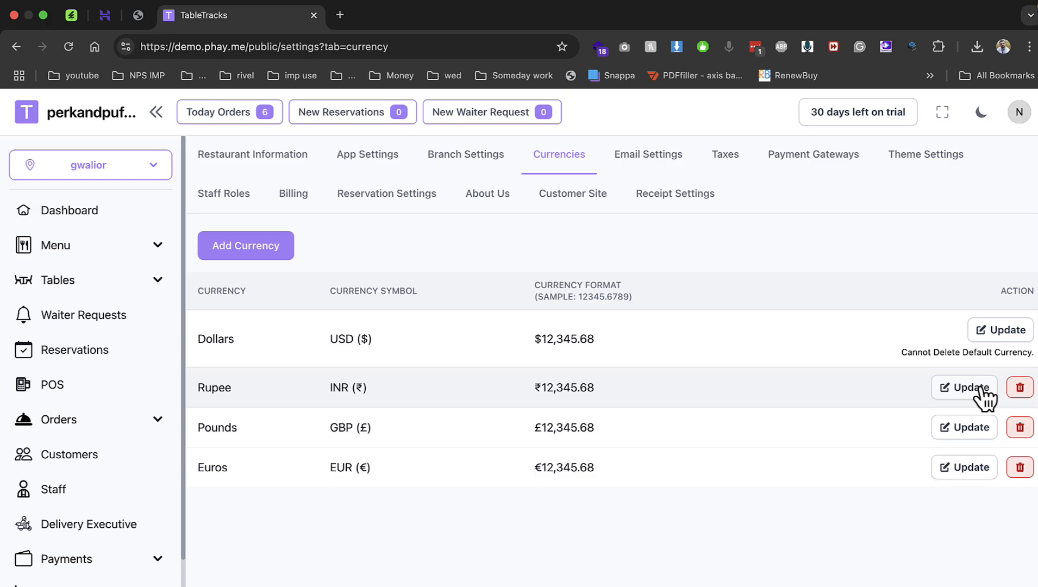
click(794, 162)
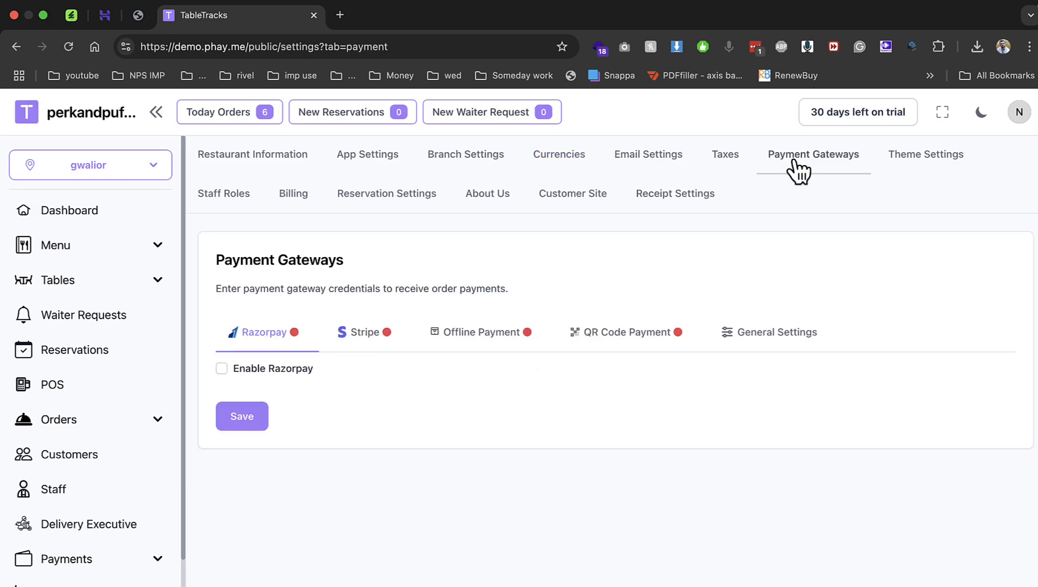
click(295, 371)
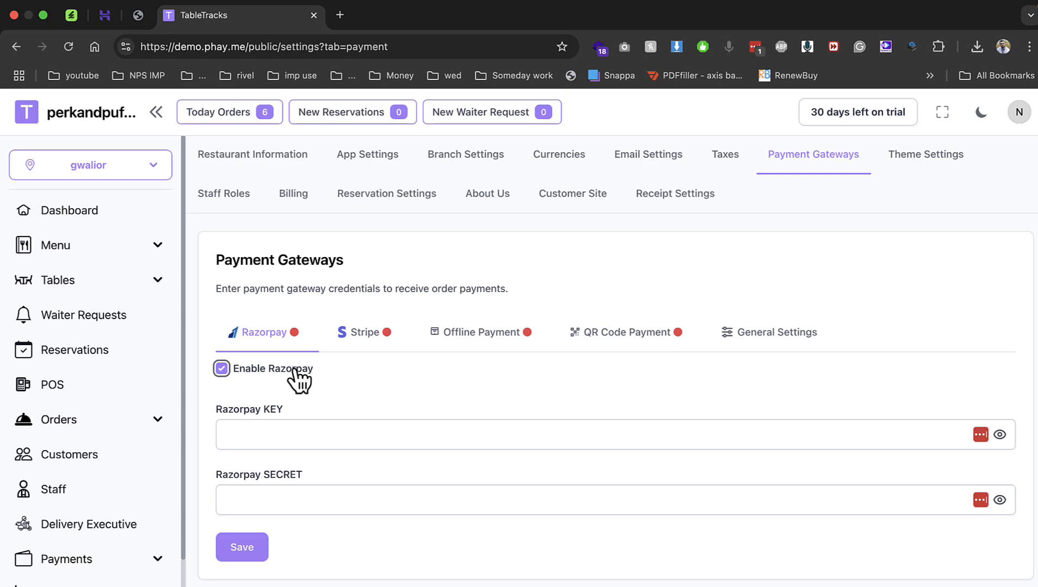
click(634, 348)
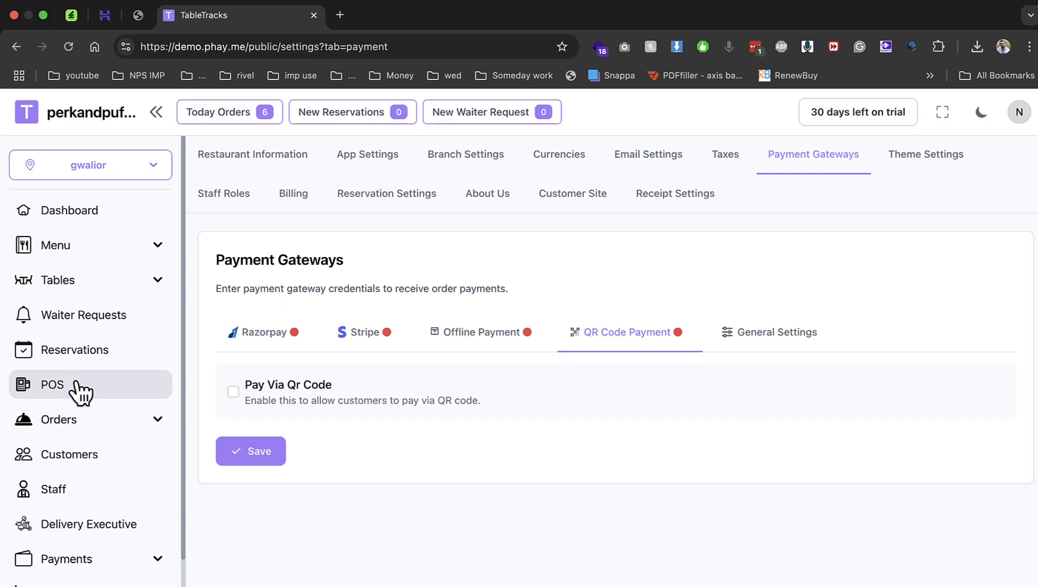
Go through the orders list to a fresh POS screen for dine-in Order #4.
click(76, 430)
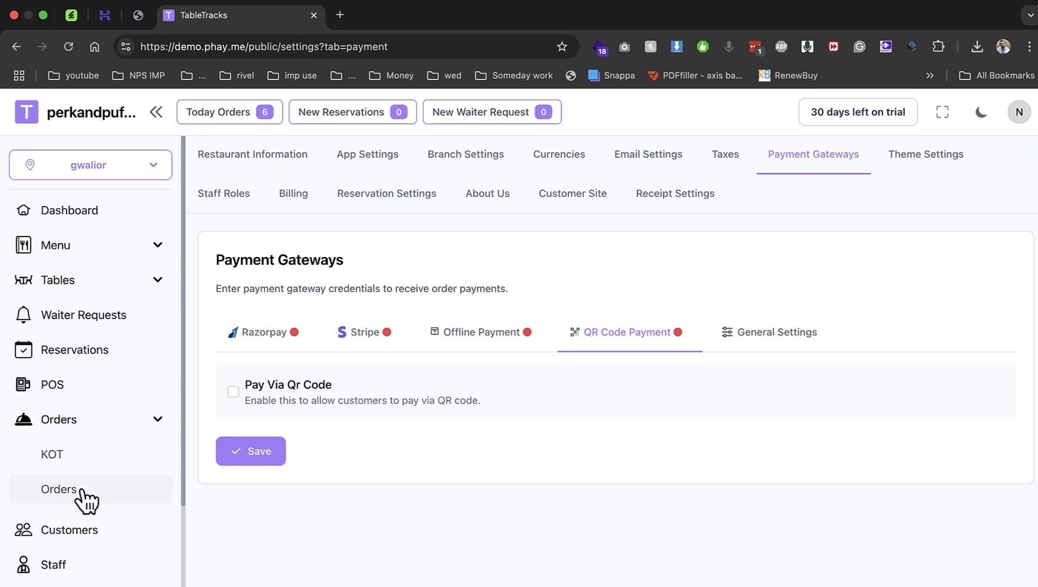
click(82, 488)
click(70, 389)
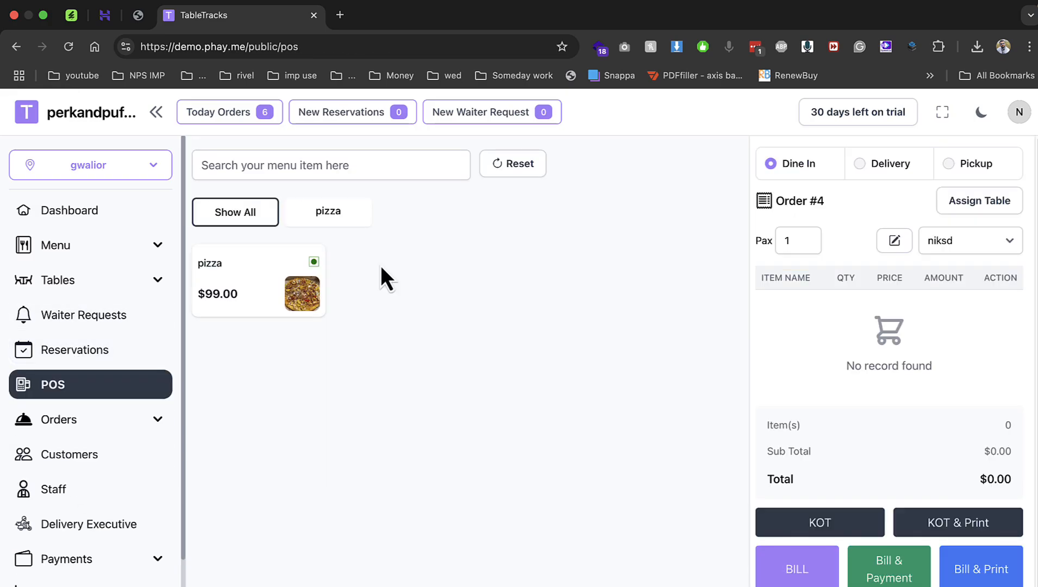
Bill two single-pizza orders at $99 each, then see Orders #4 and #5 awaiting payment.
click(307, 288)
click(827, 536)
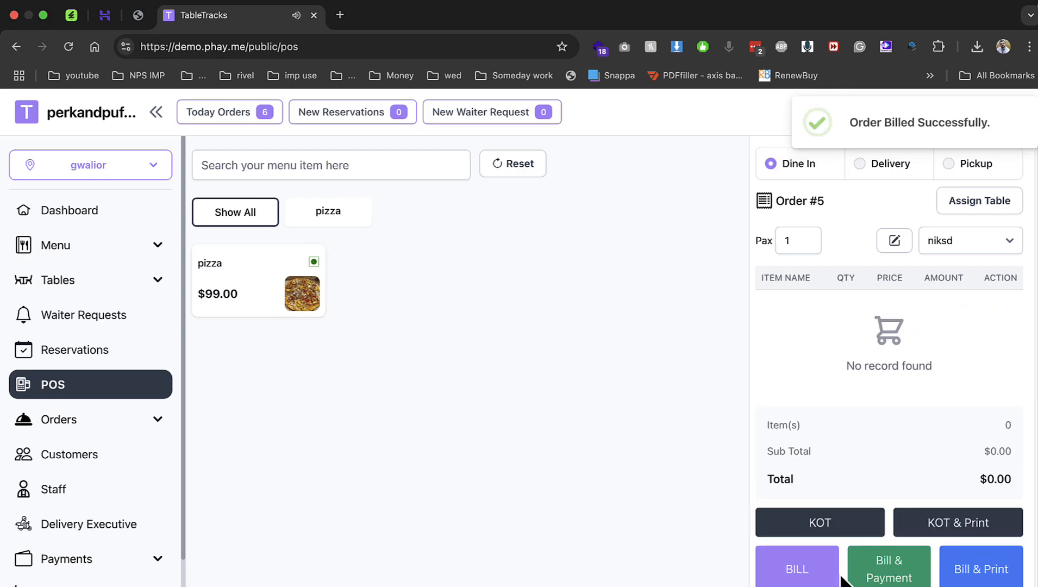
click(307, 301)
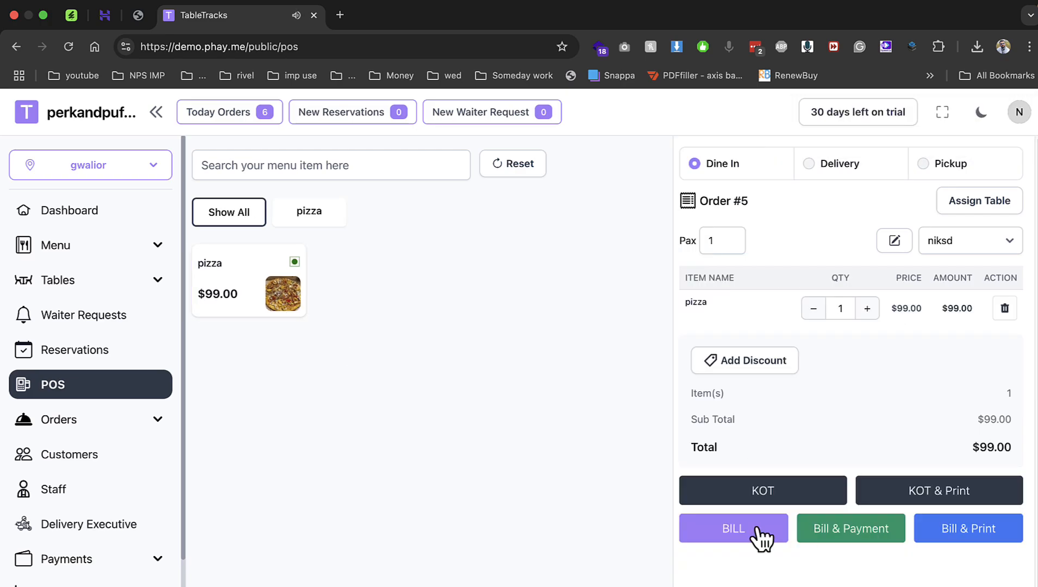
click(756, 530)
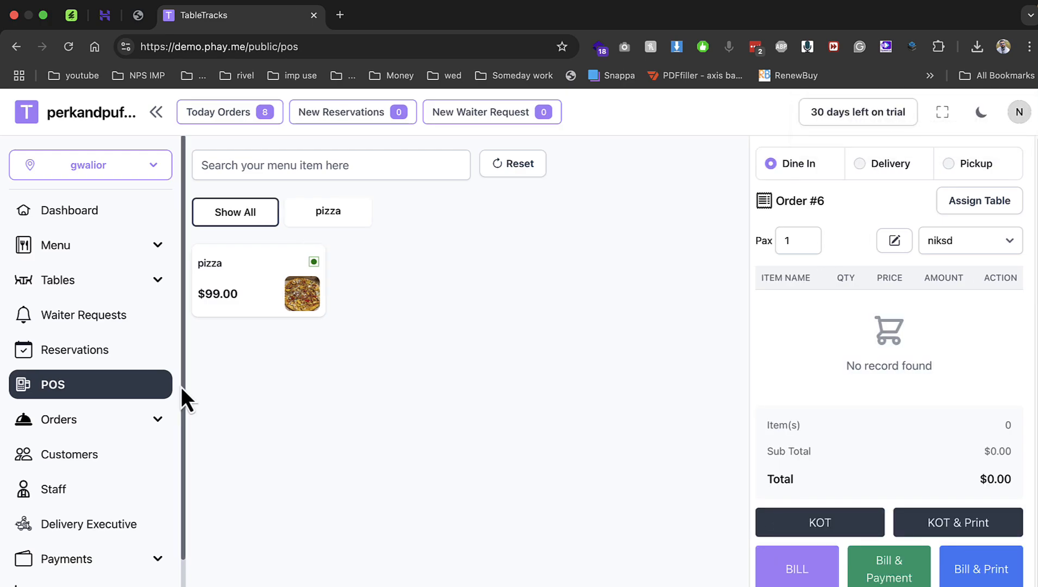
click(160, 423)
click(106, 490)
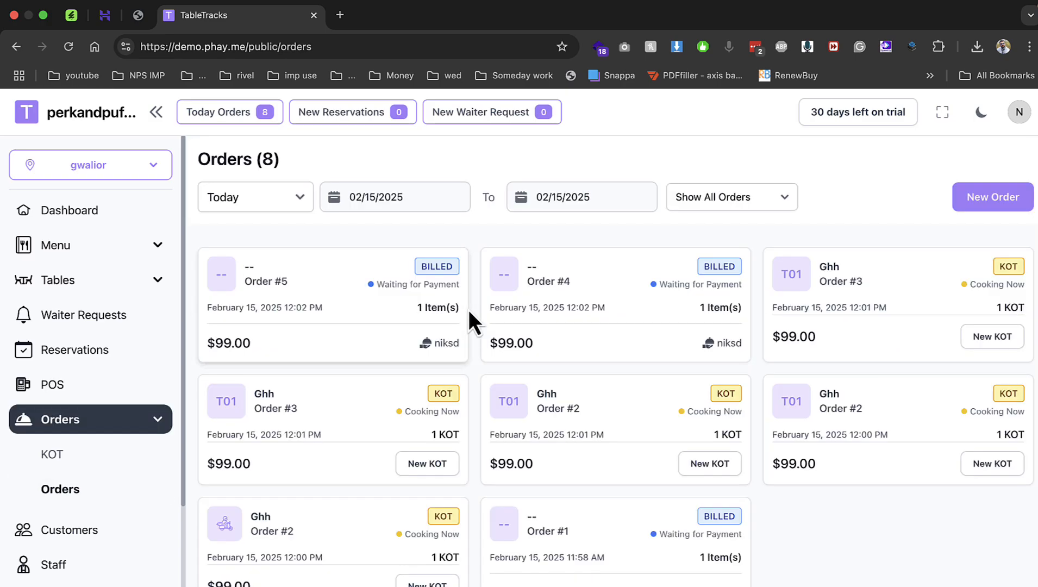